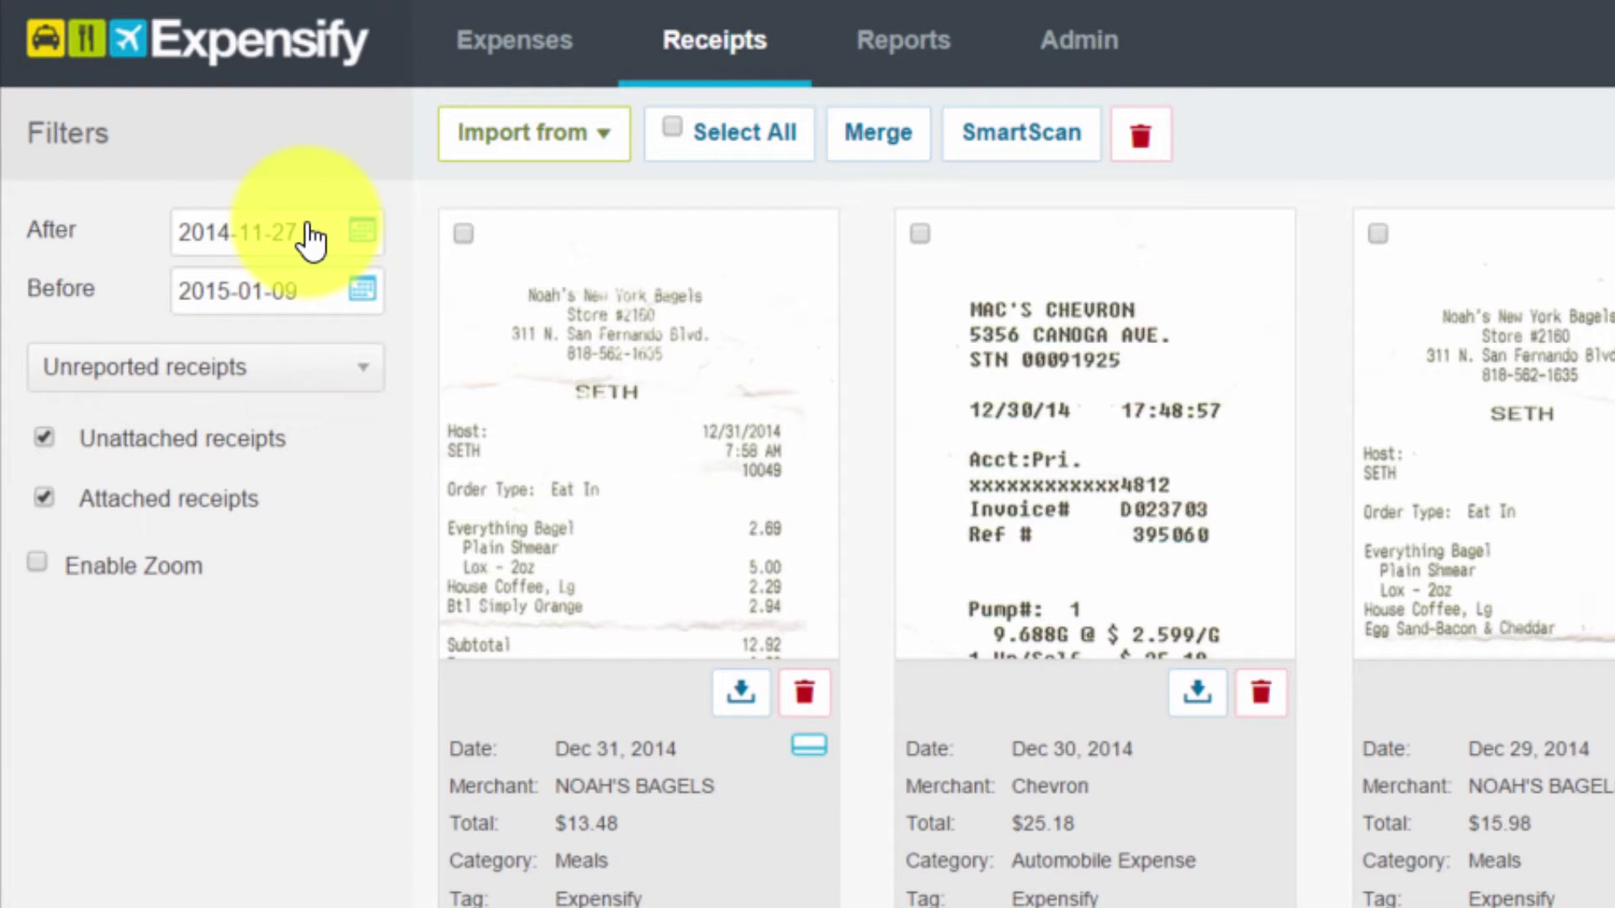
left_click(304, 370)
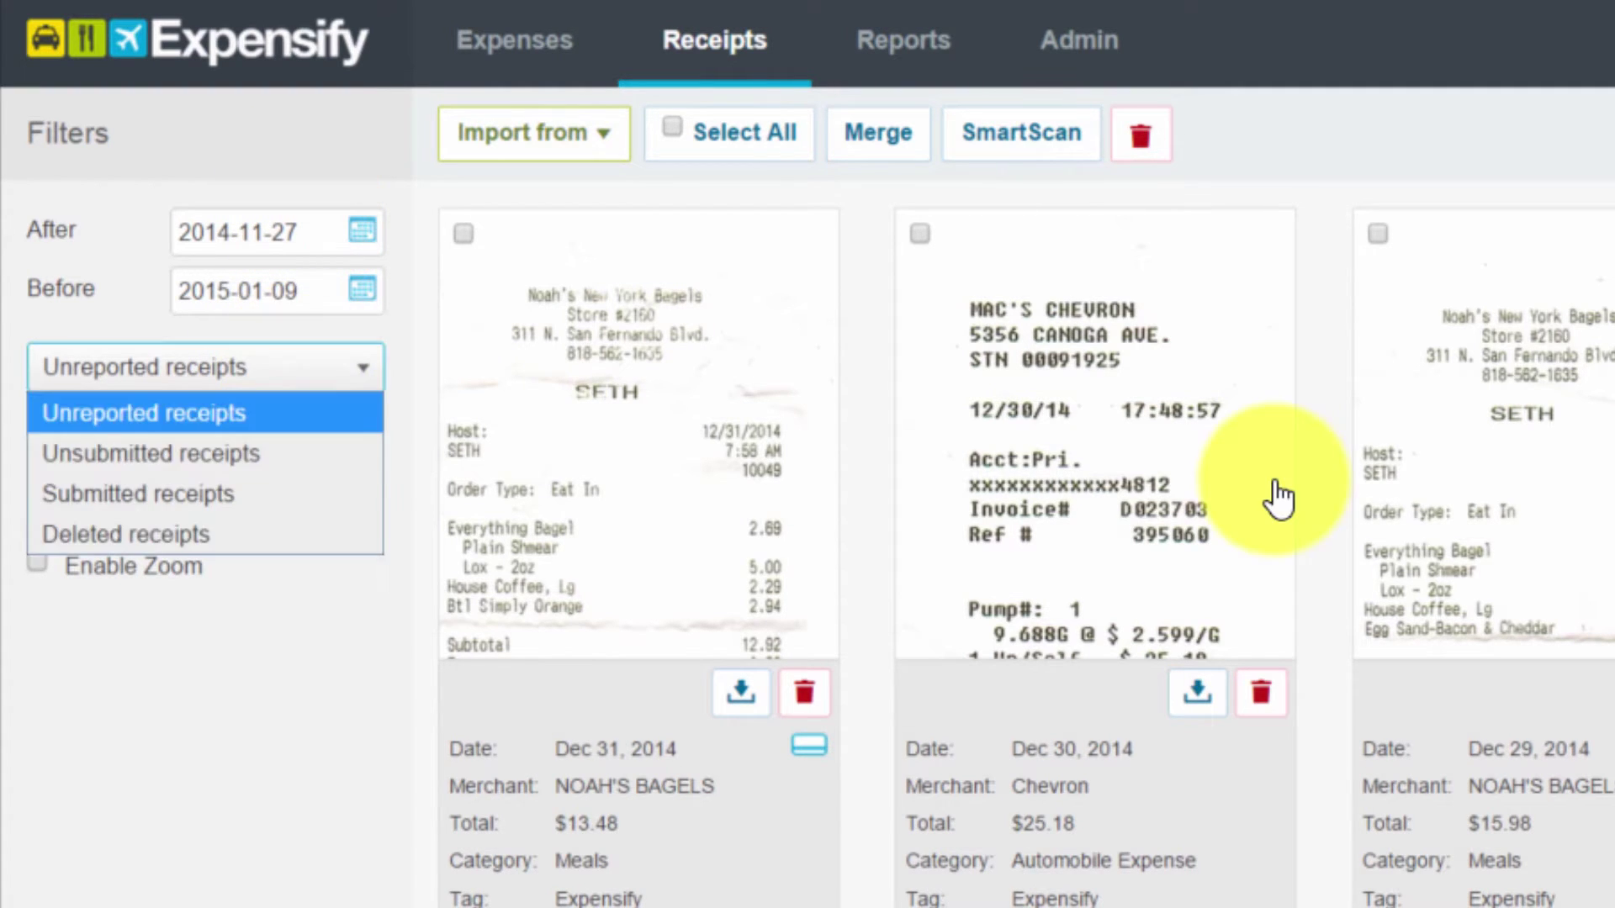
left_click(1282, 499)
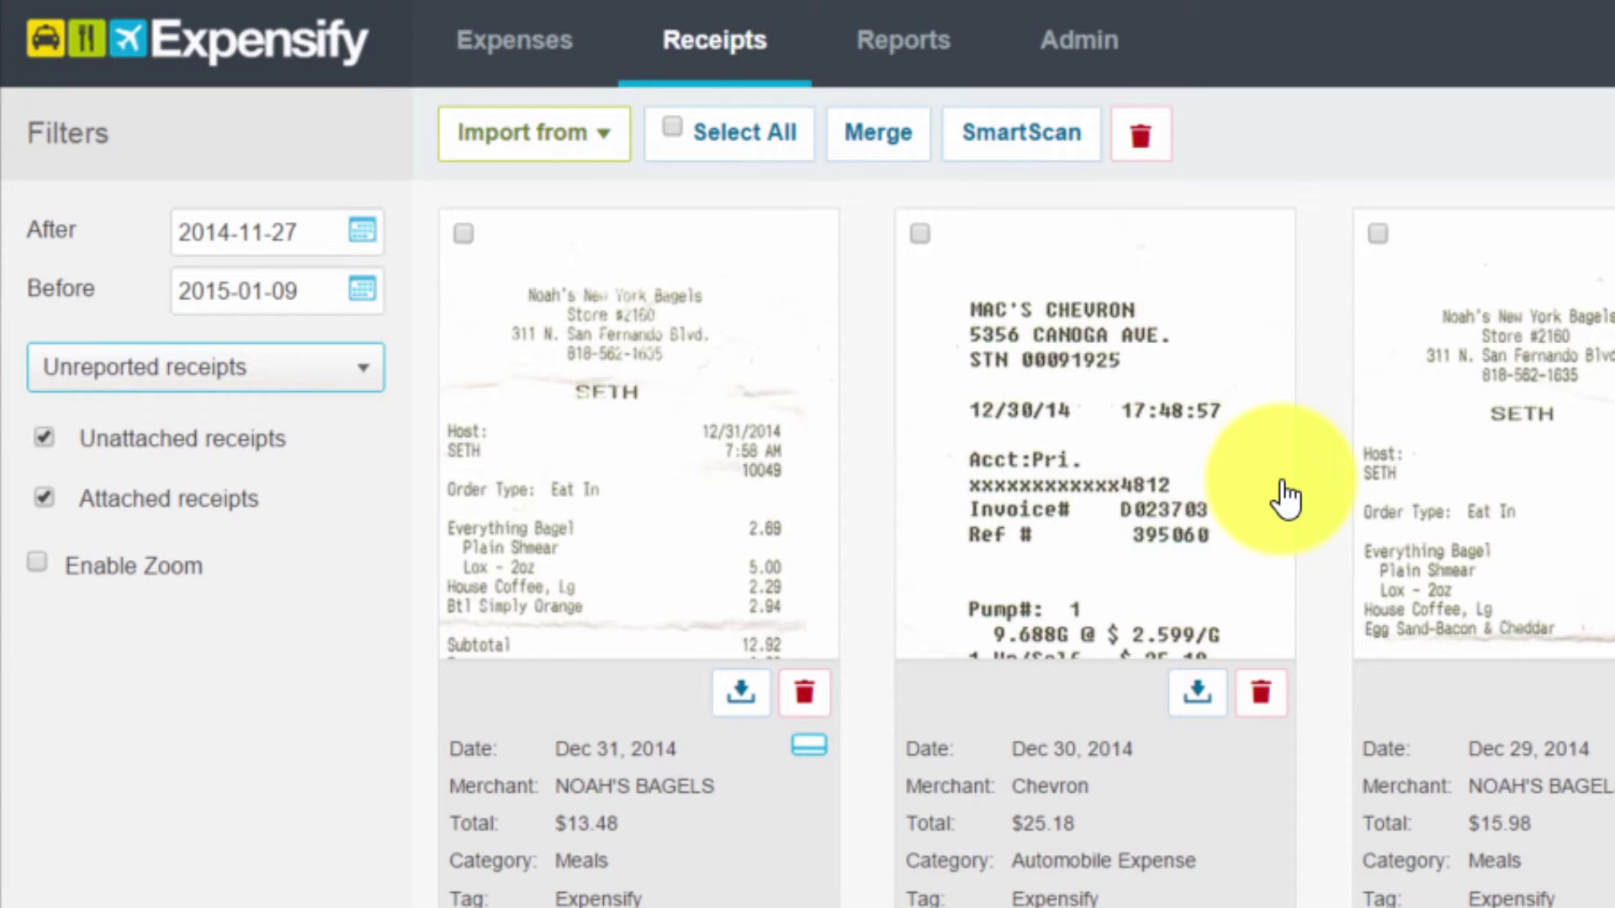
key("alt+Down")
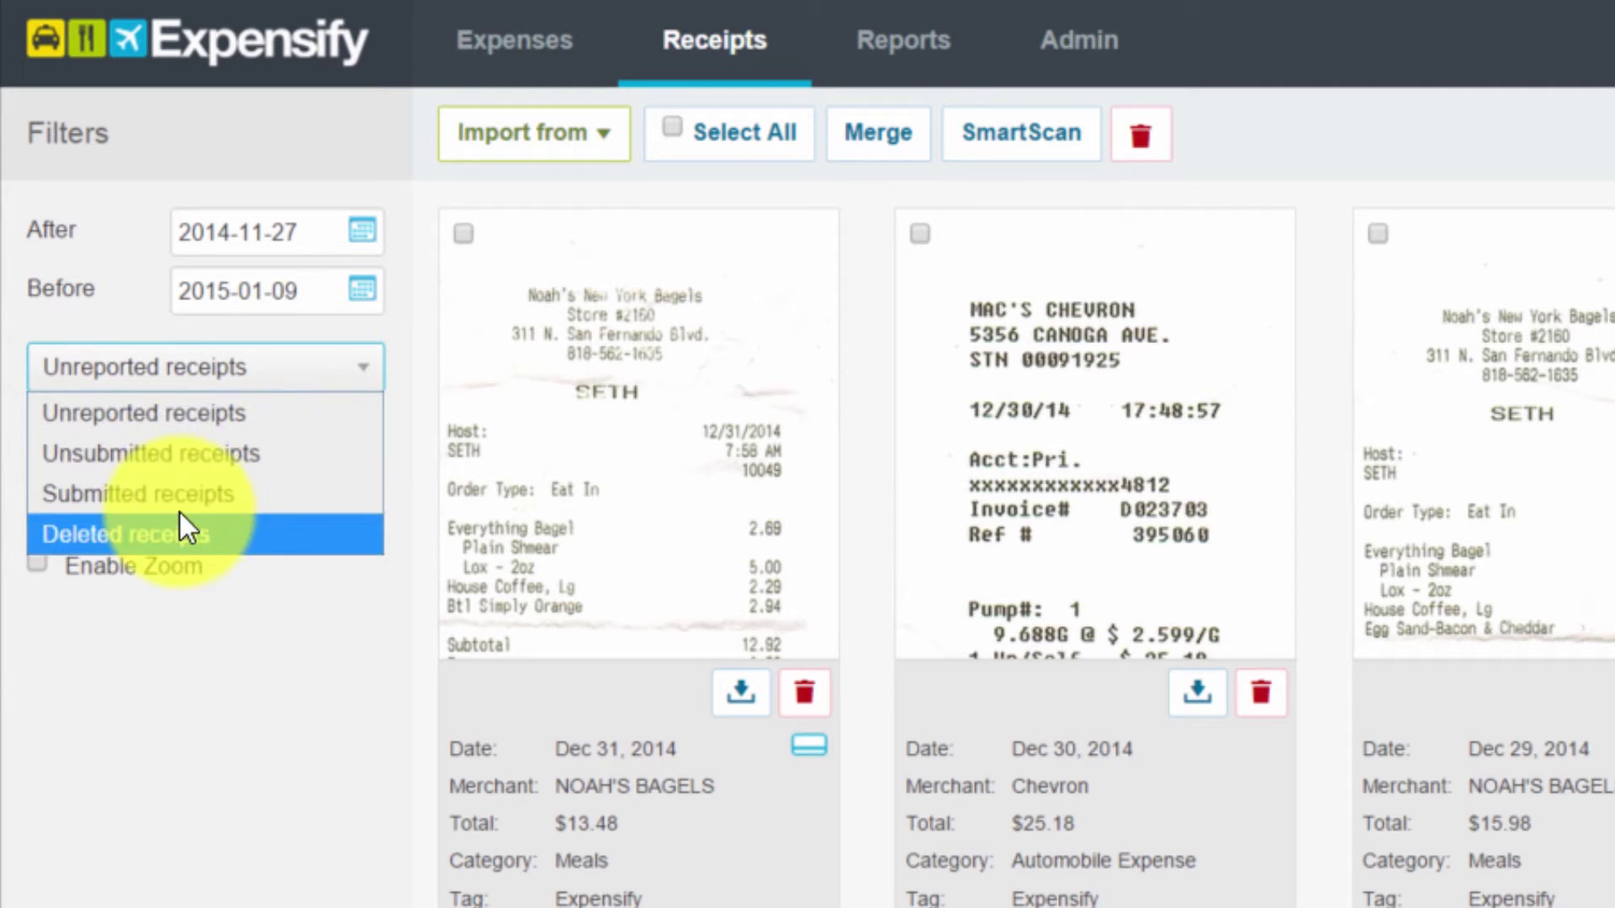
left_click(233, 403)
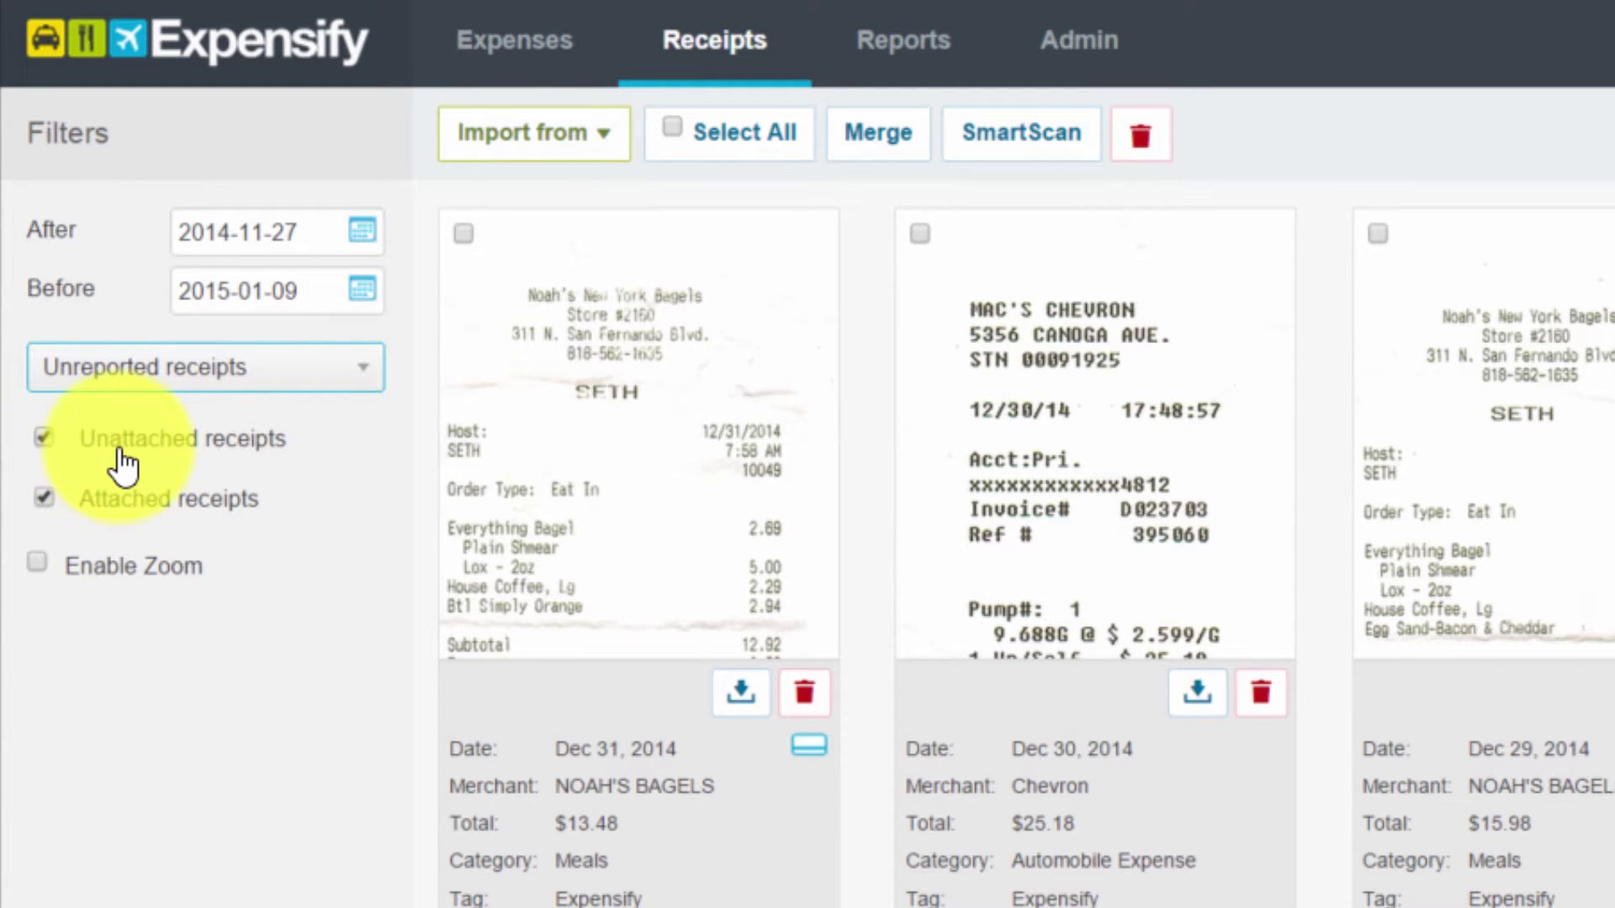
left_click(46, 499)
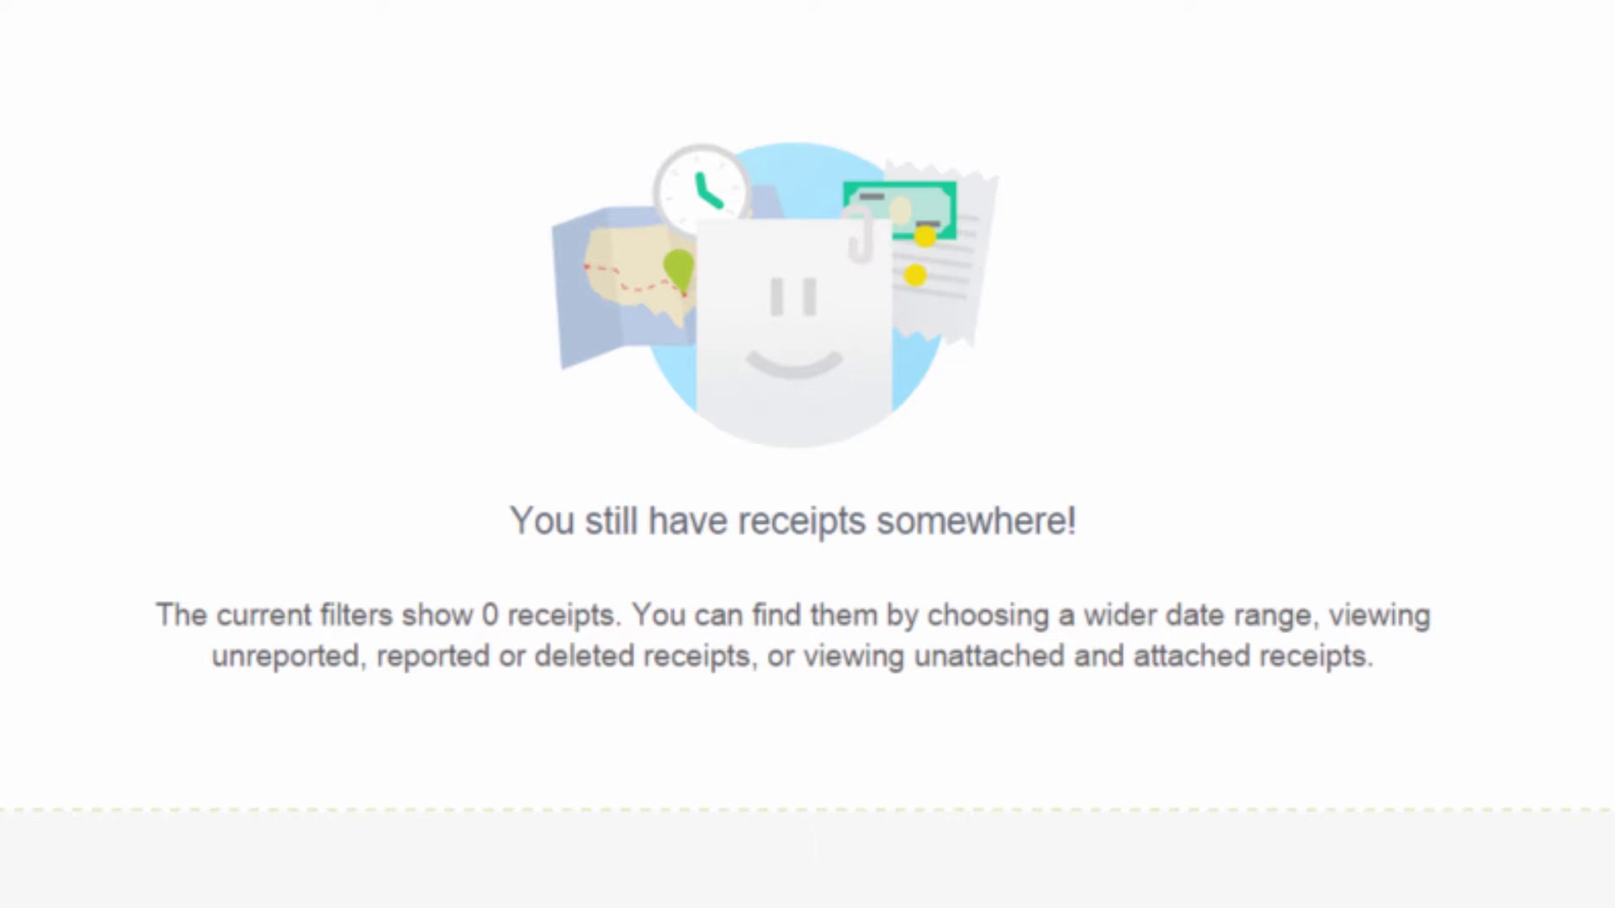
left_click(103, 354)
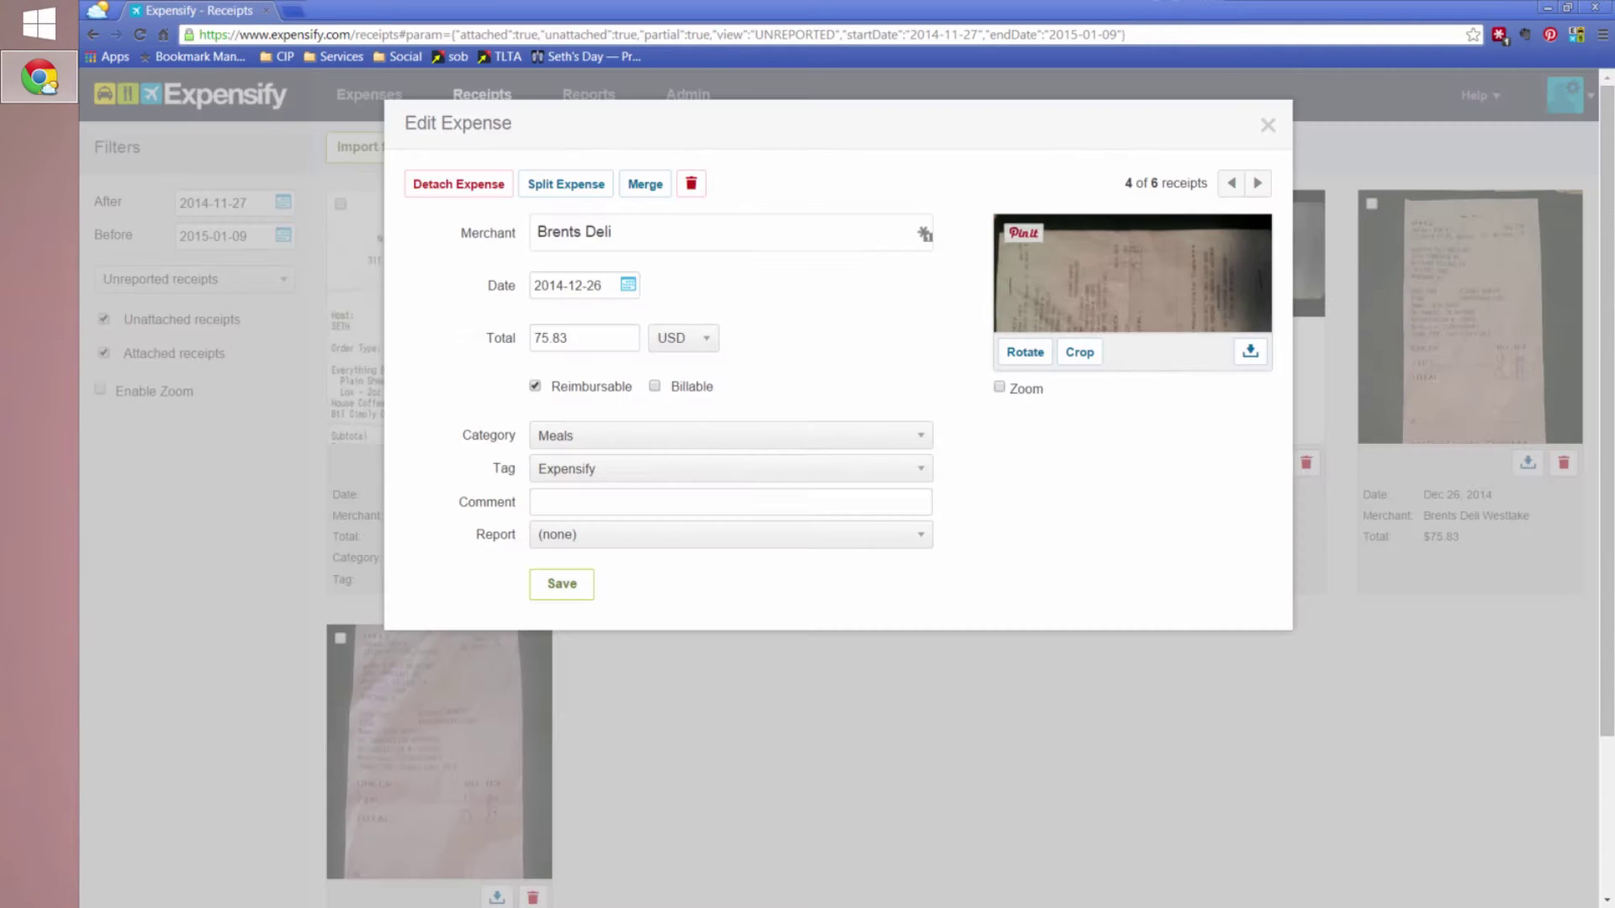
left_click(1267, 125)
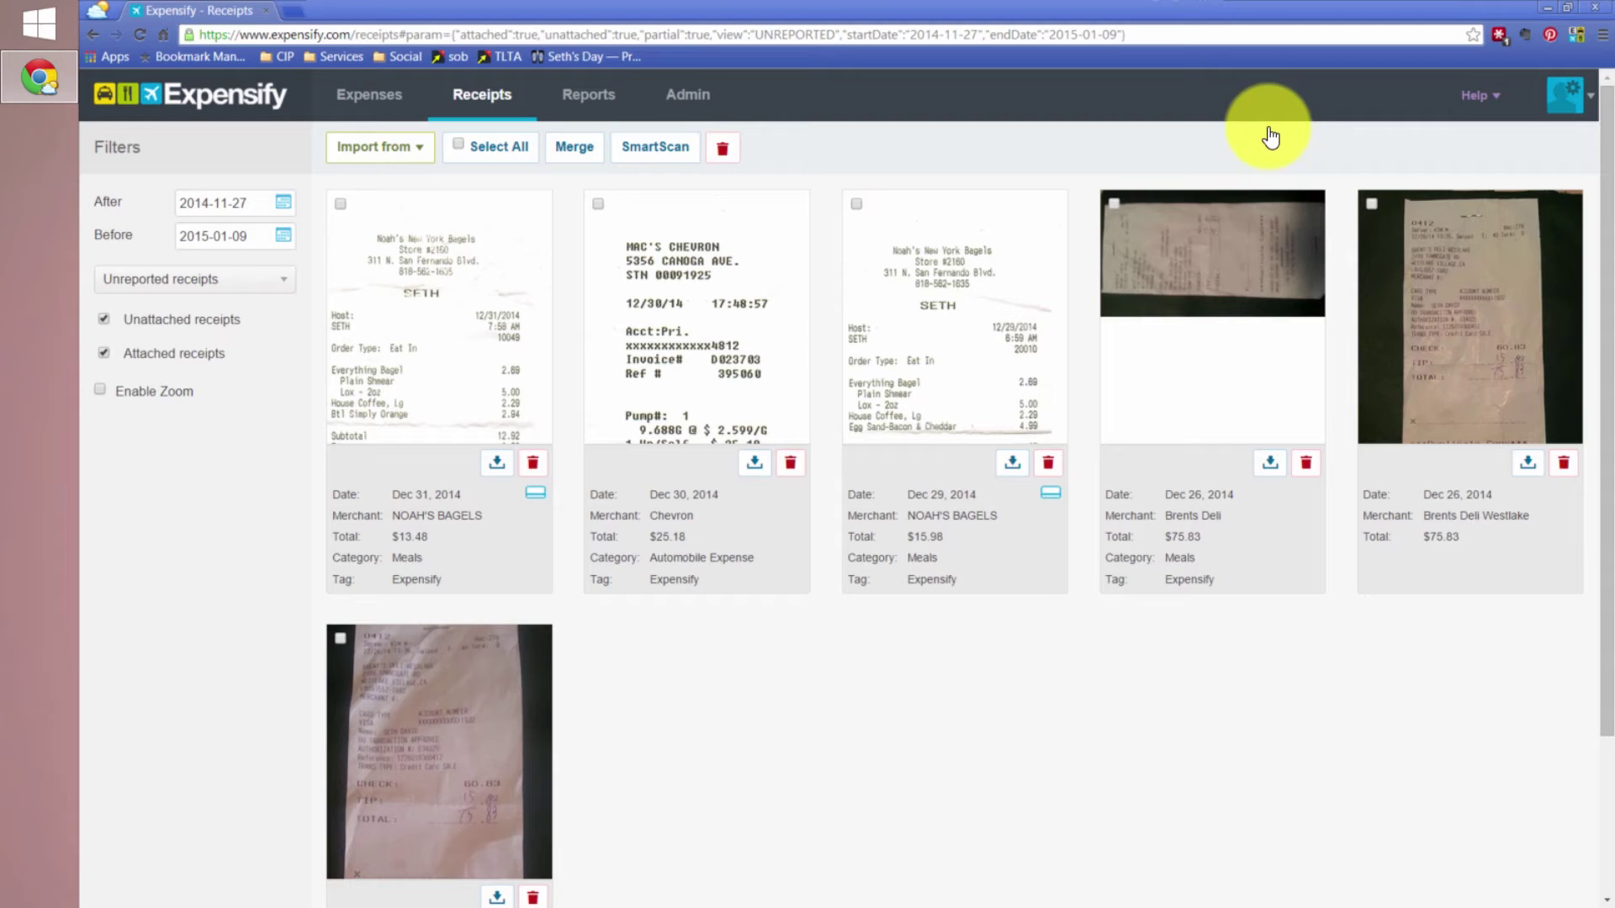
left_click(1432, 284)
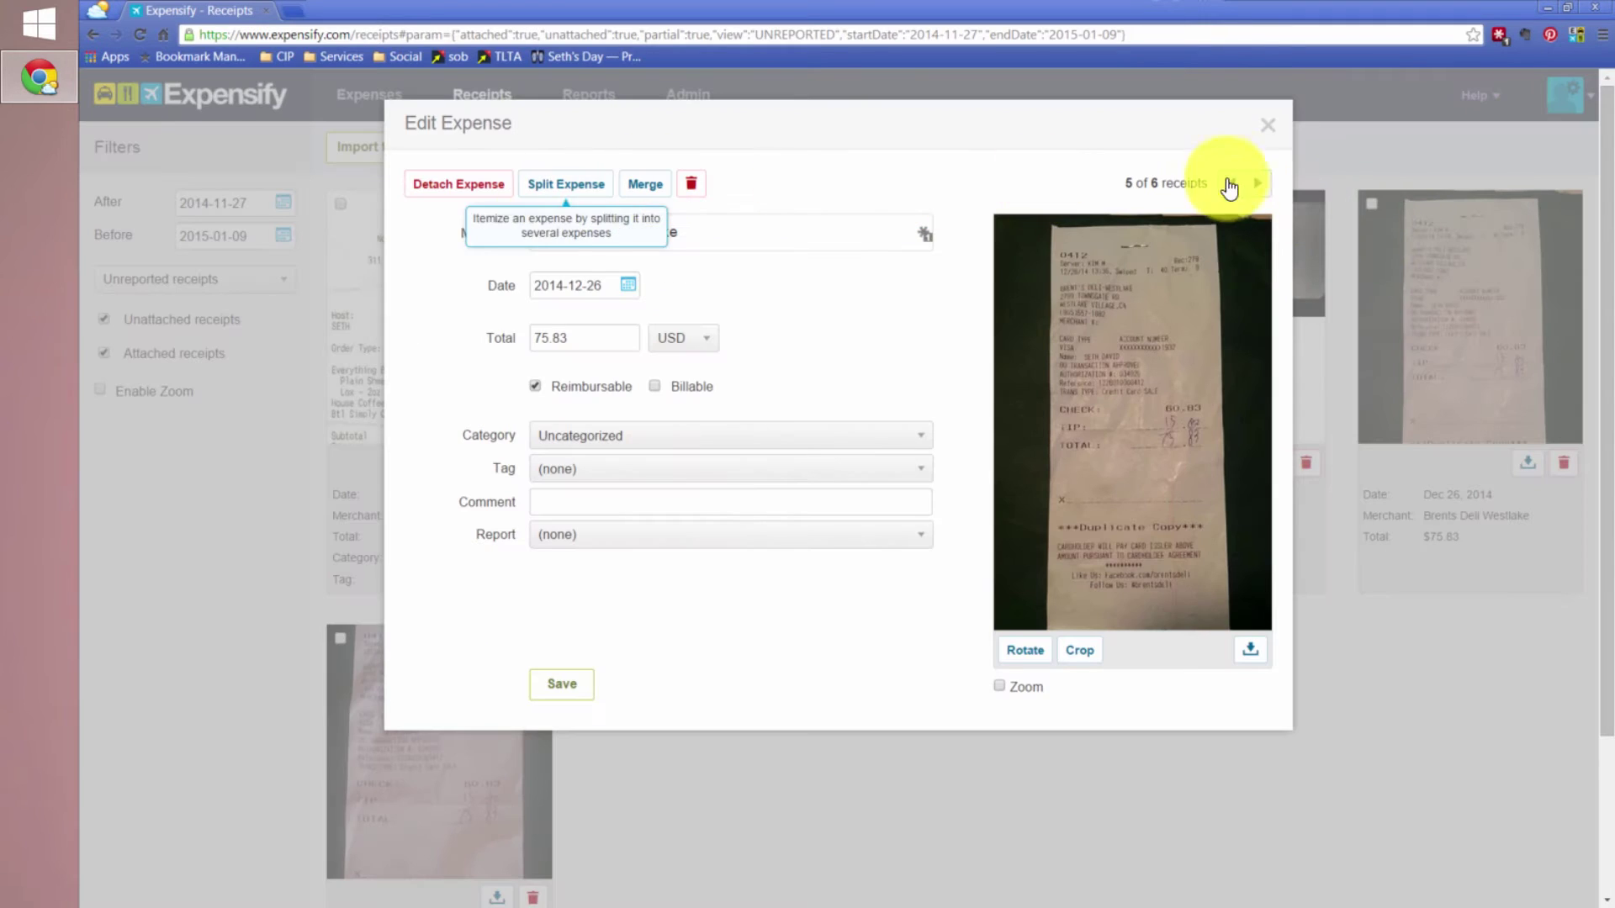
key("Escape")
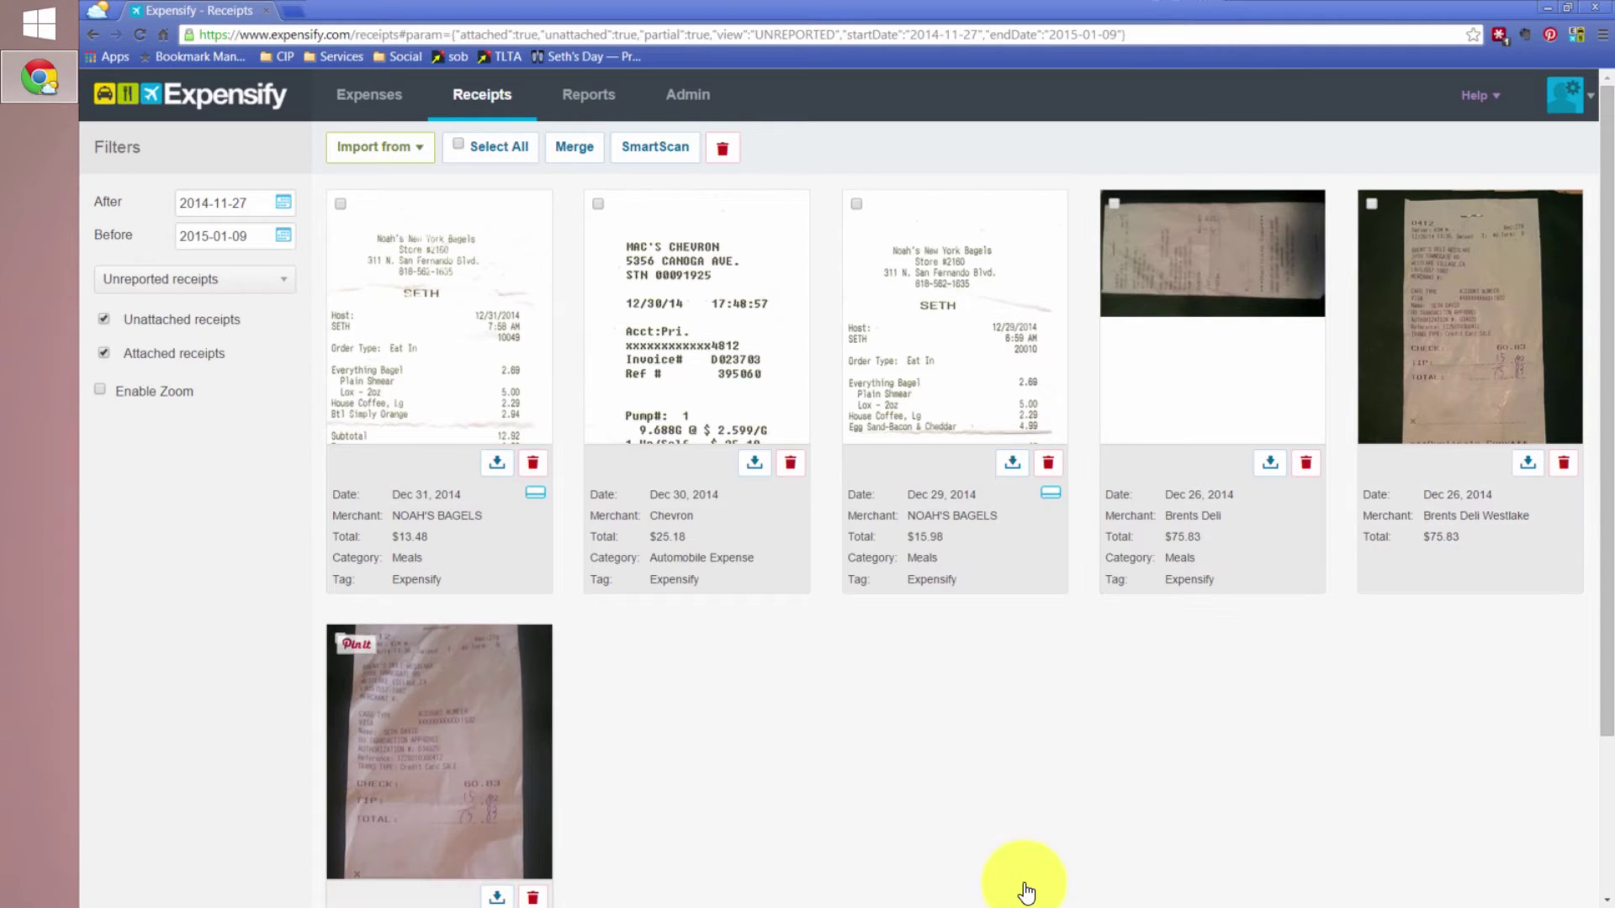
left_click(426, 678)
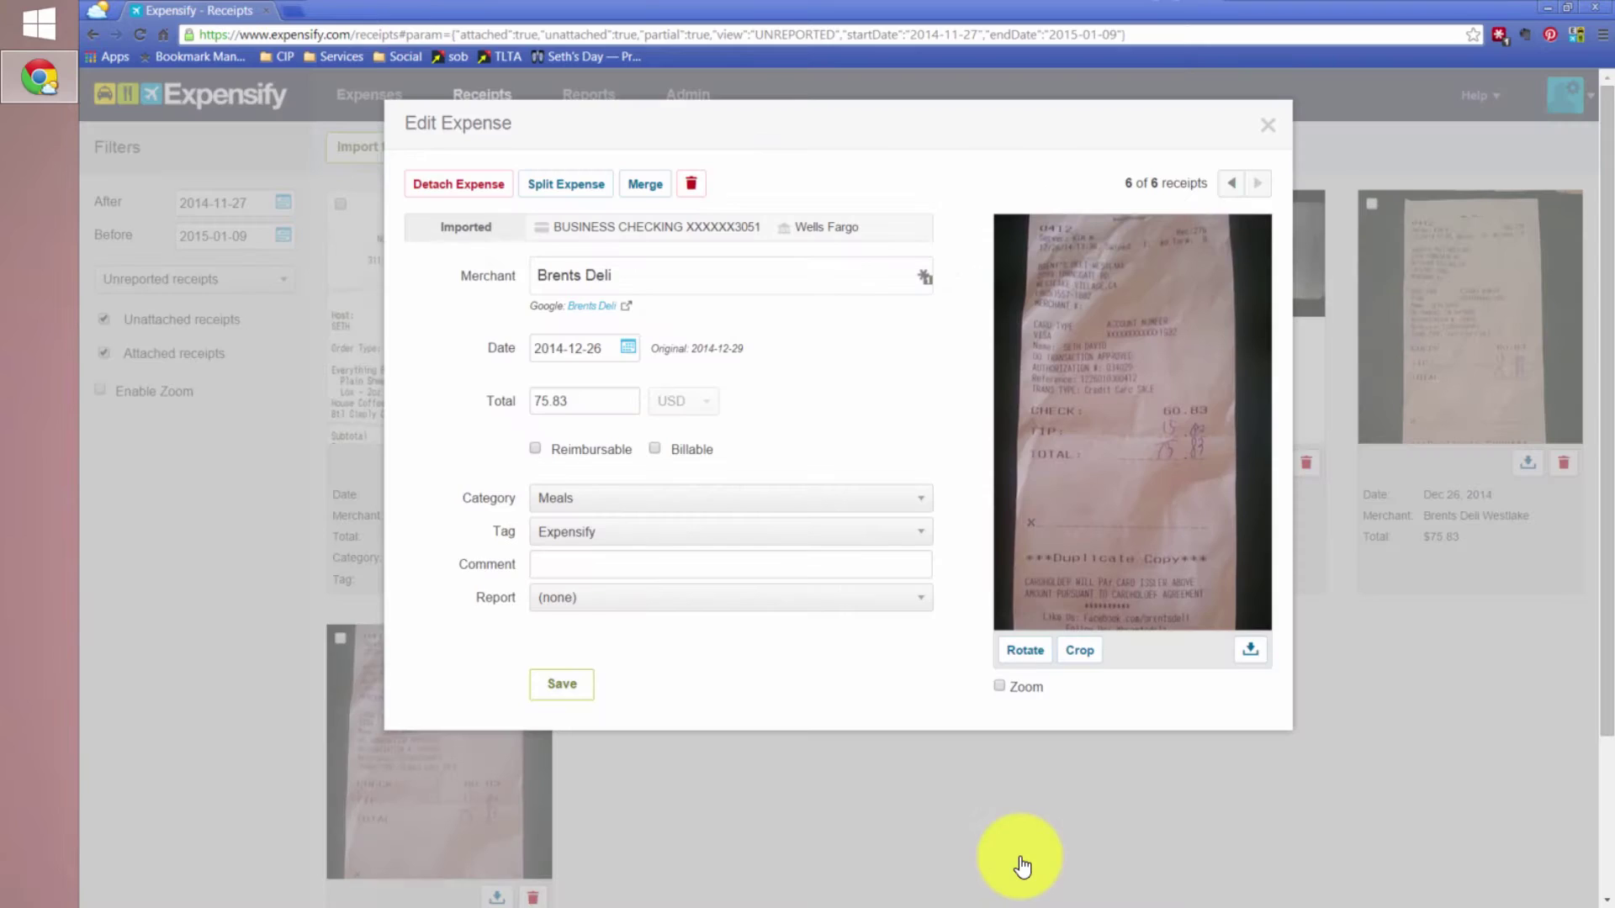
left_click(1268, 128)
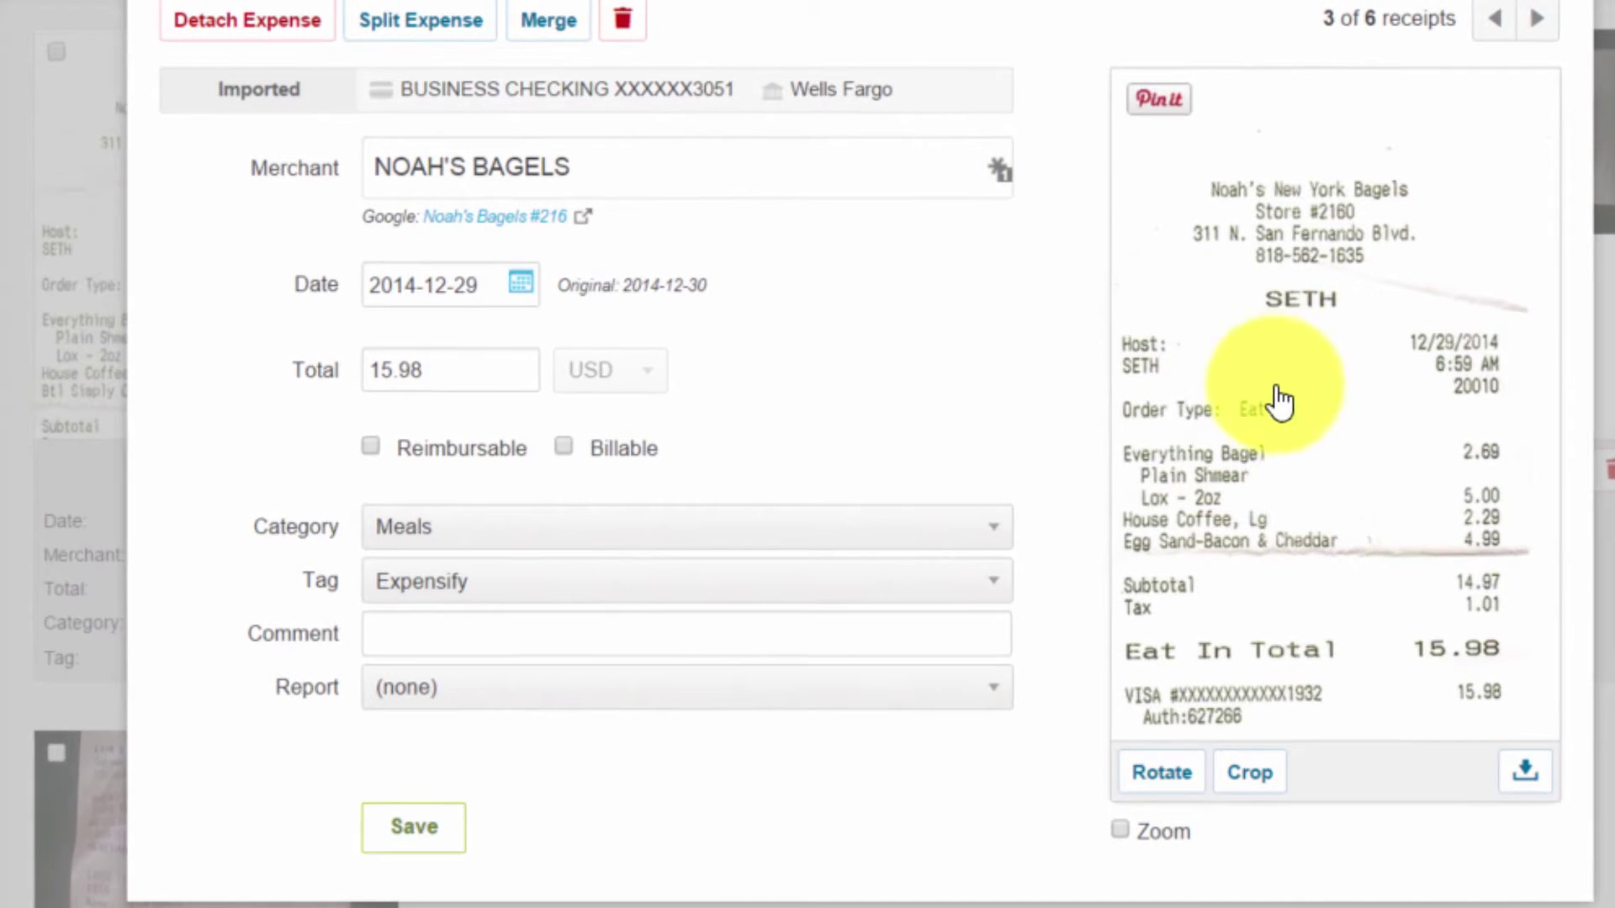
left_click(1253, 395)
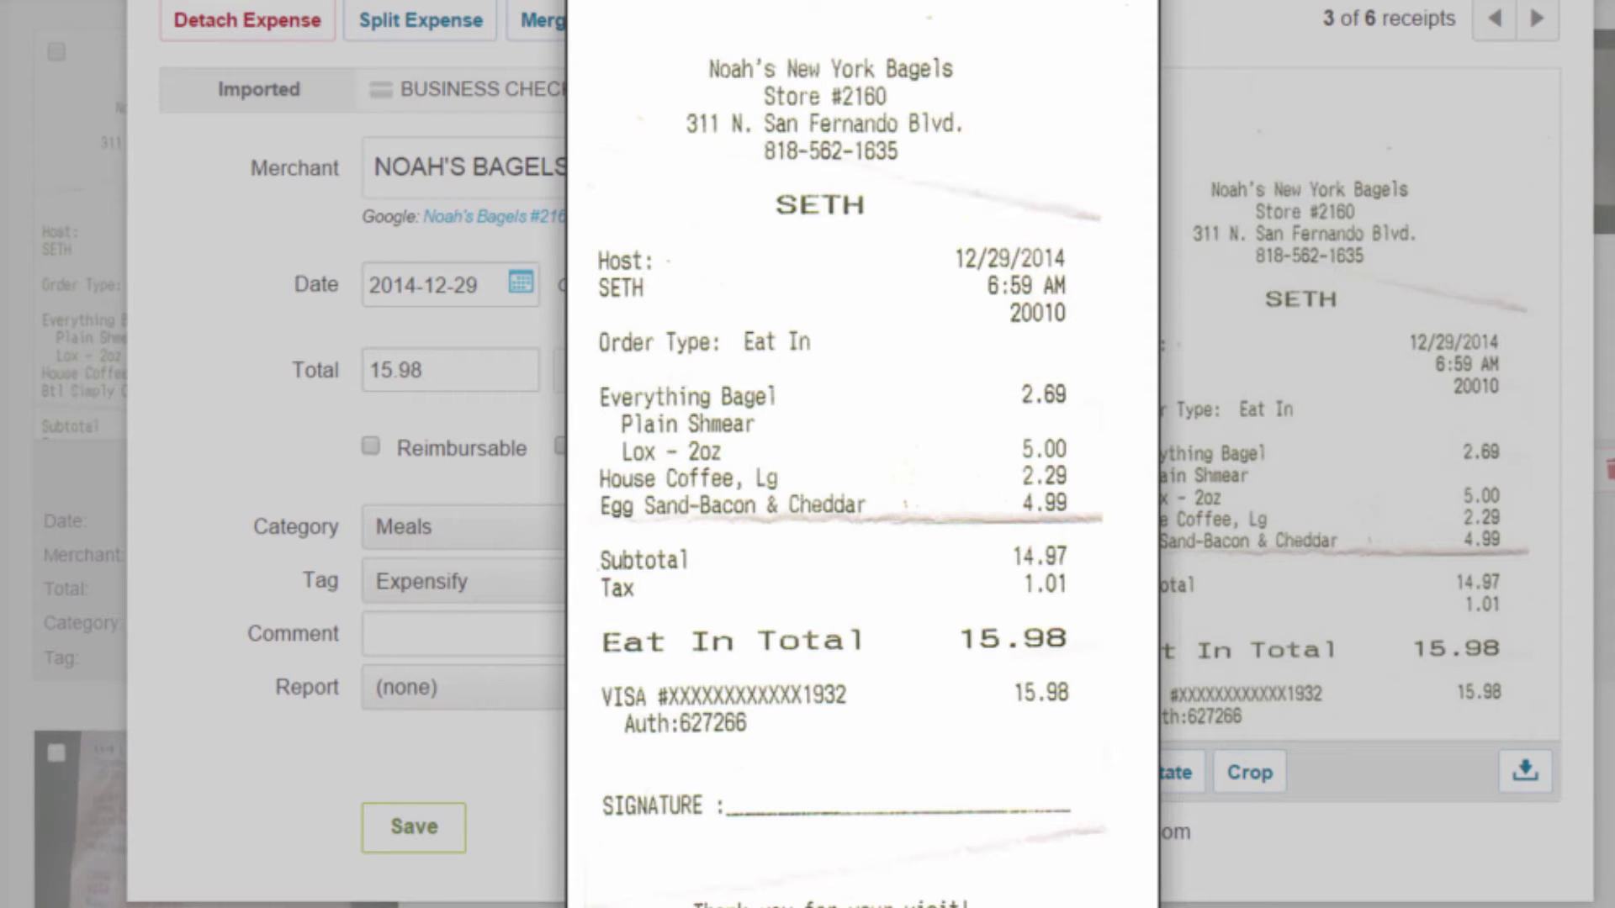
key("Escape")
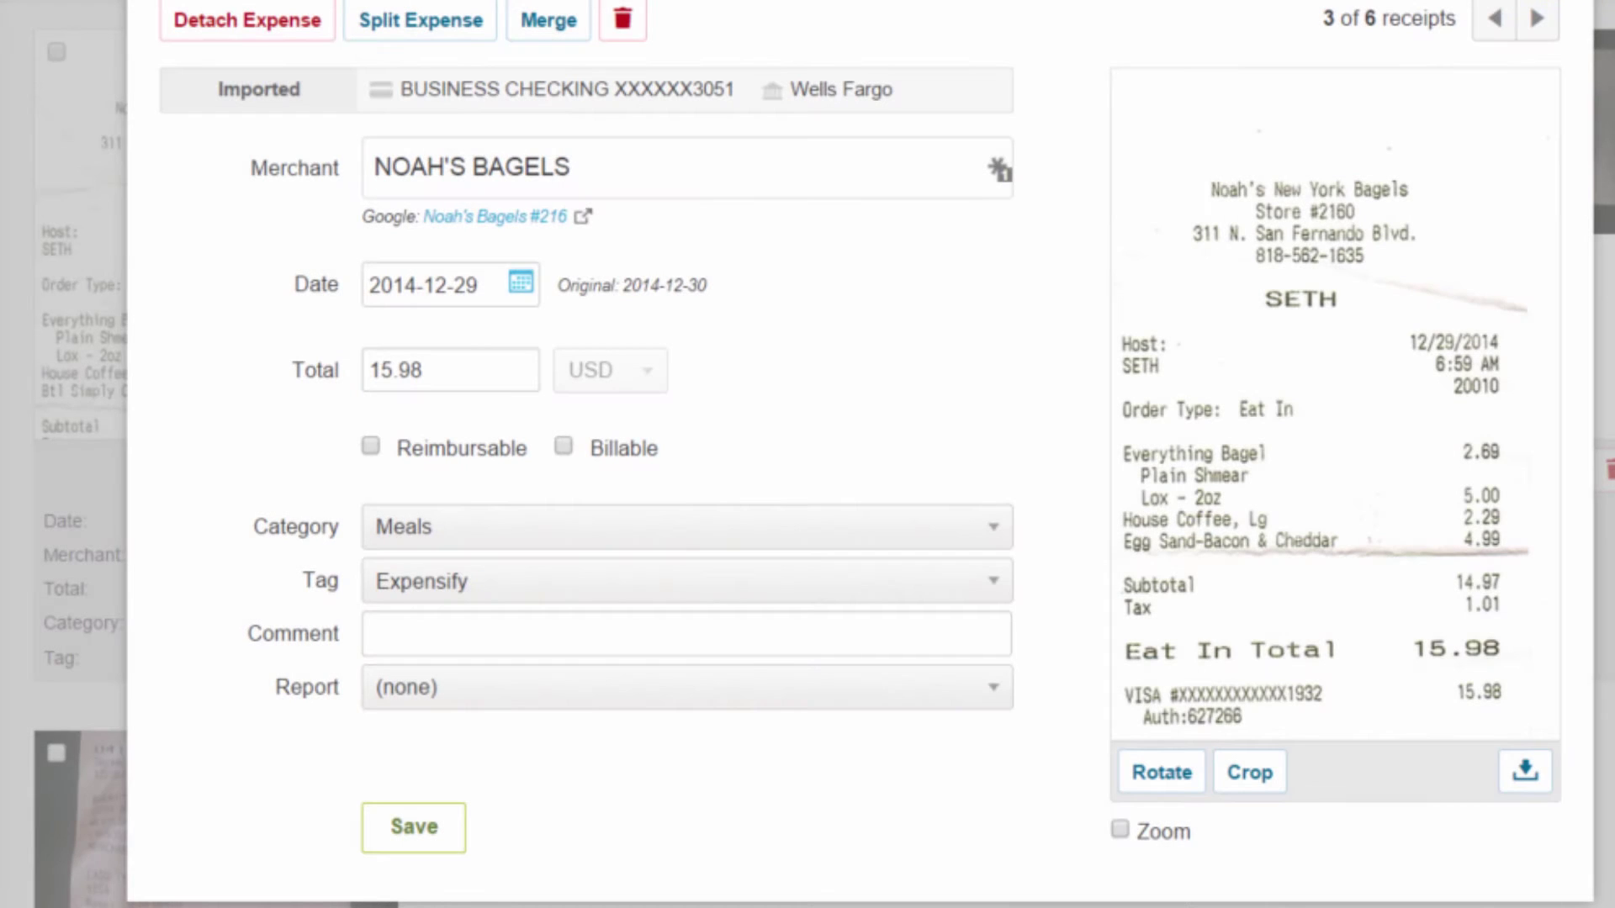
key("Escape")
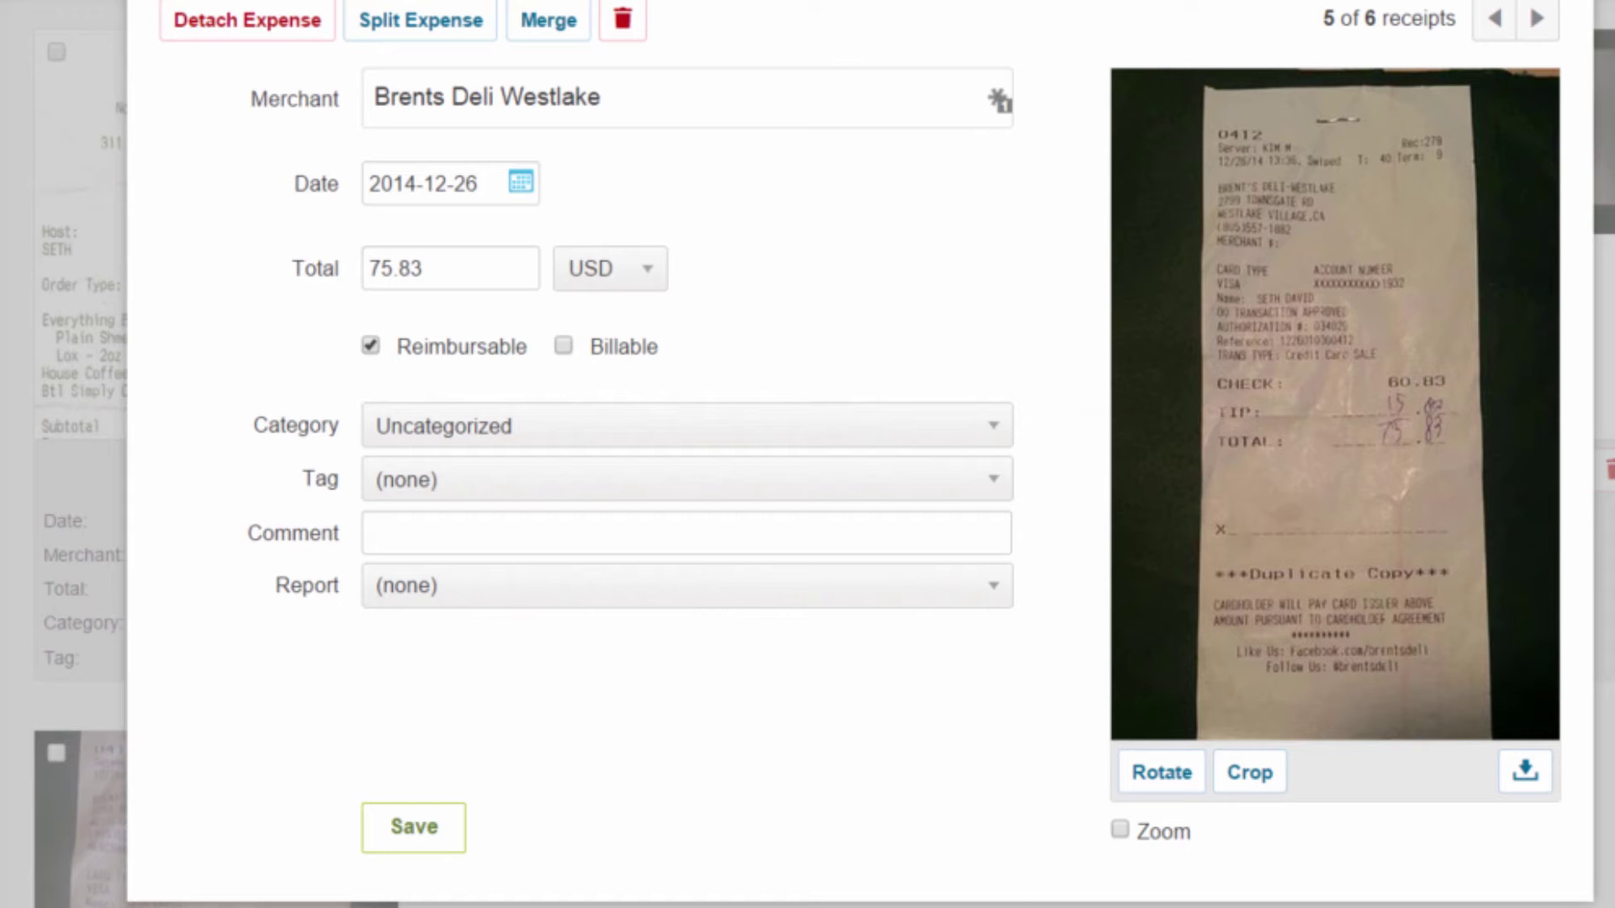
left_click(1380, 336)
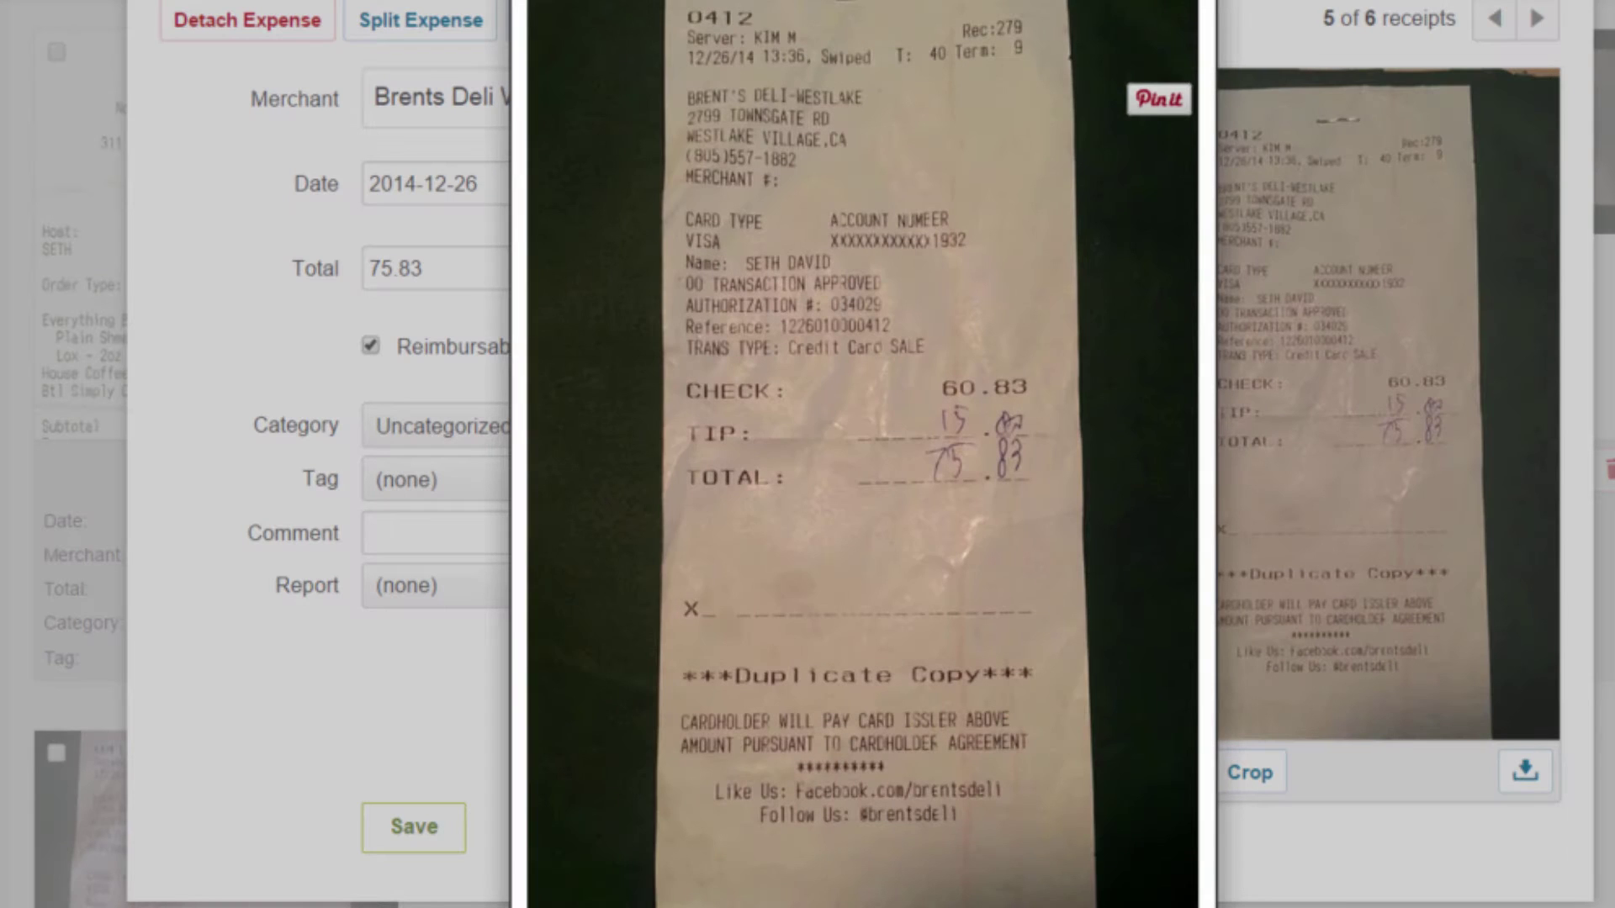
left_click(1374, 314)
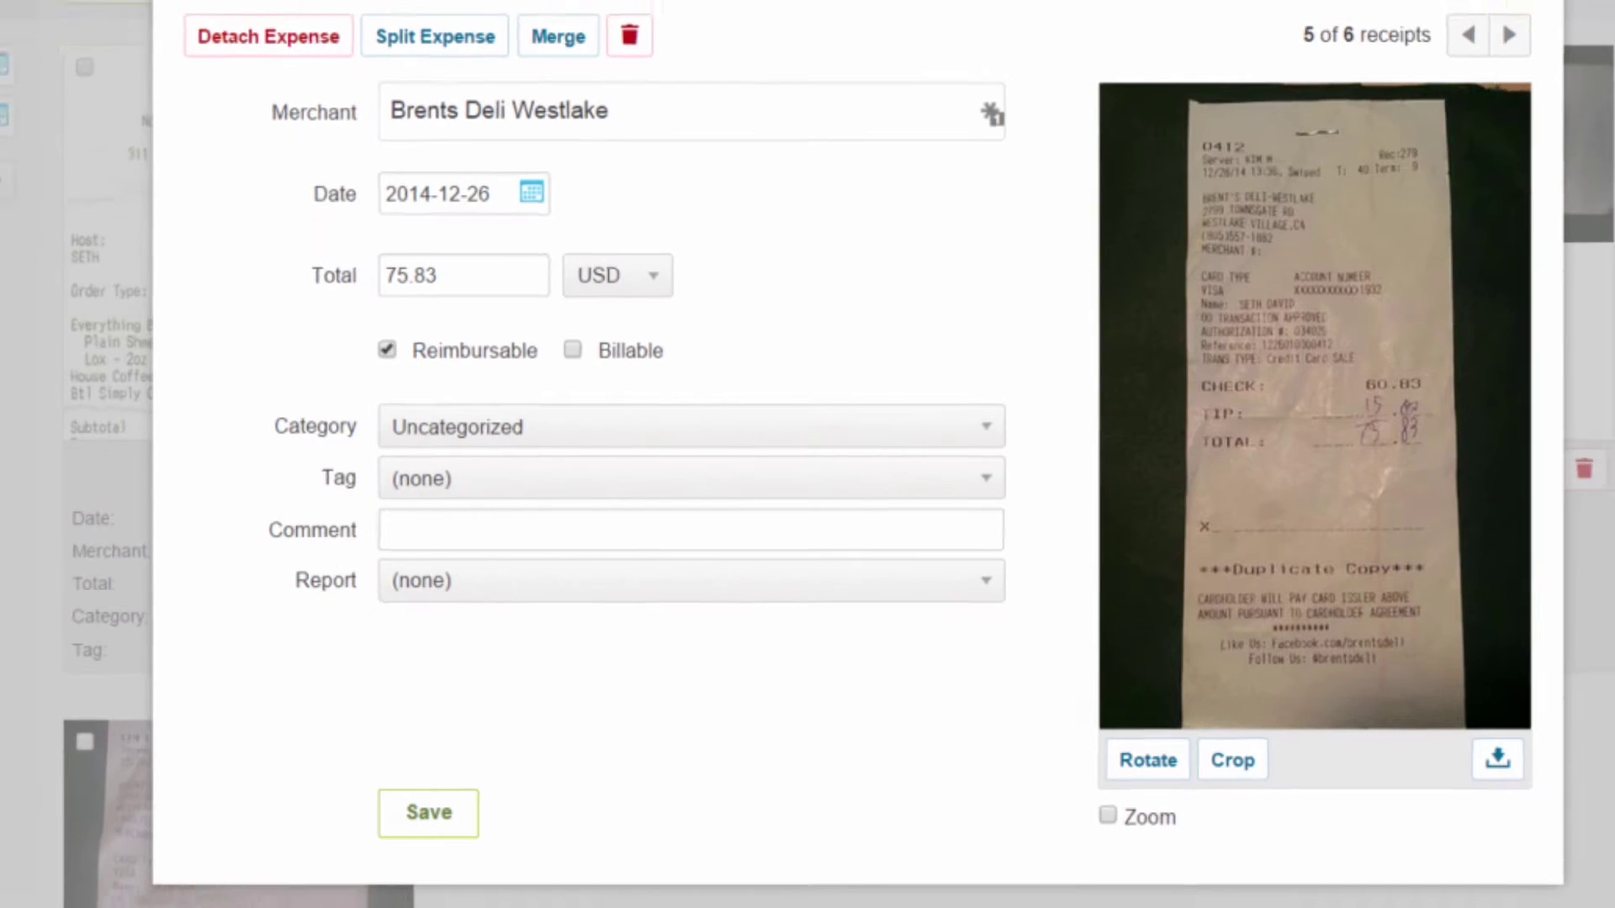
left_click(1605, 202)
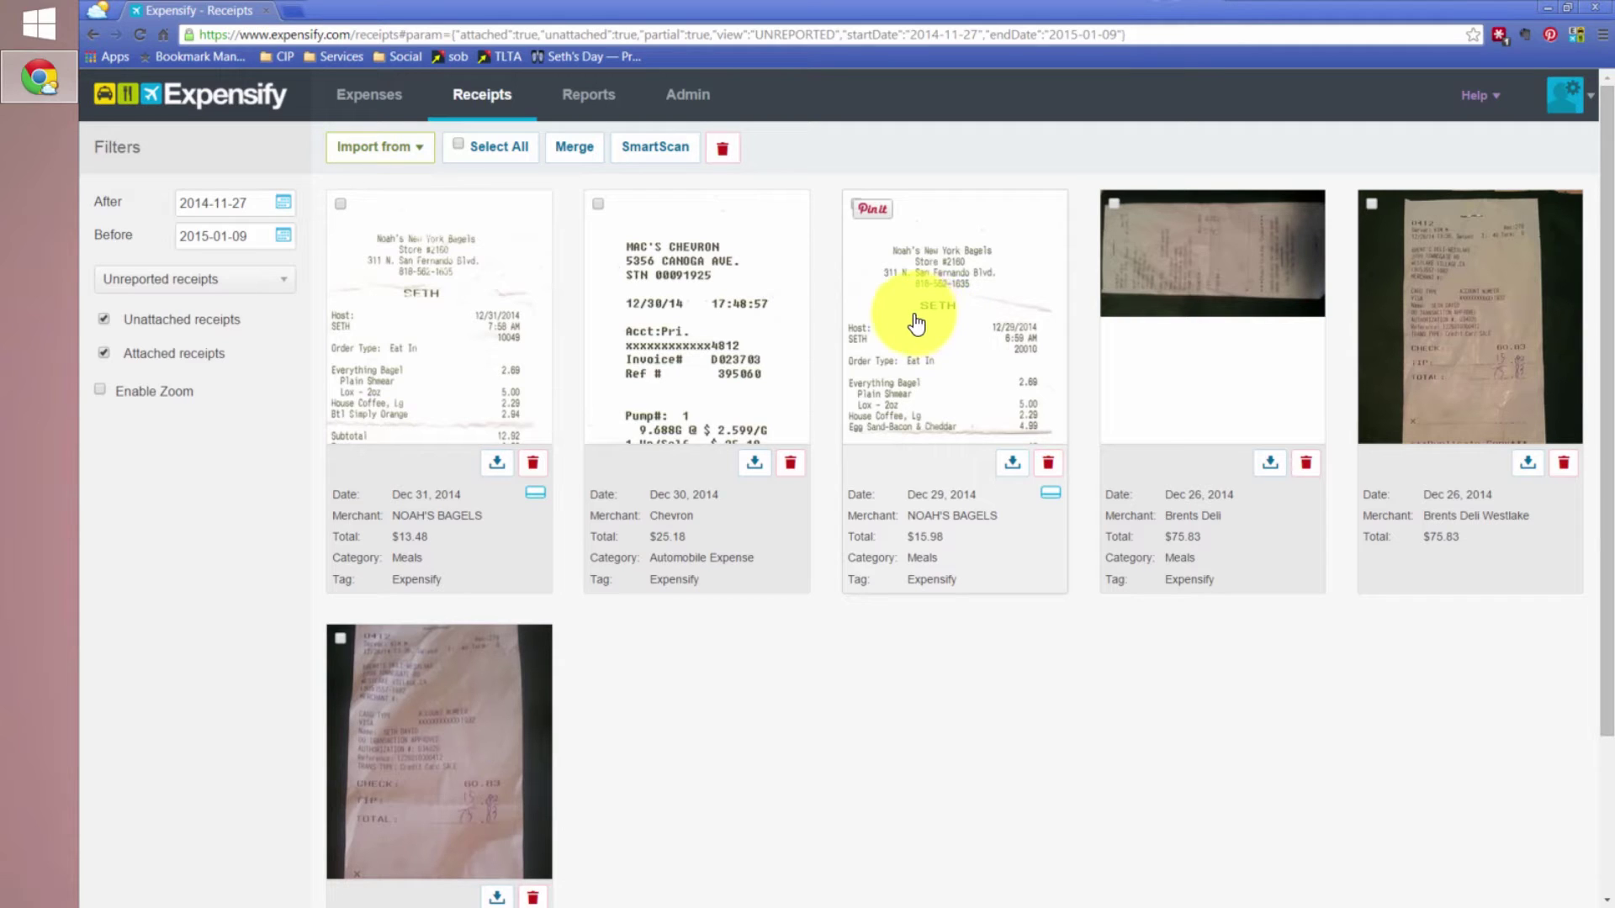
- Merge the two Dec 26 Brents Deli receipts into one $75.83 expense and open it
left_click(1113, 203)
left_click(1370, 203)
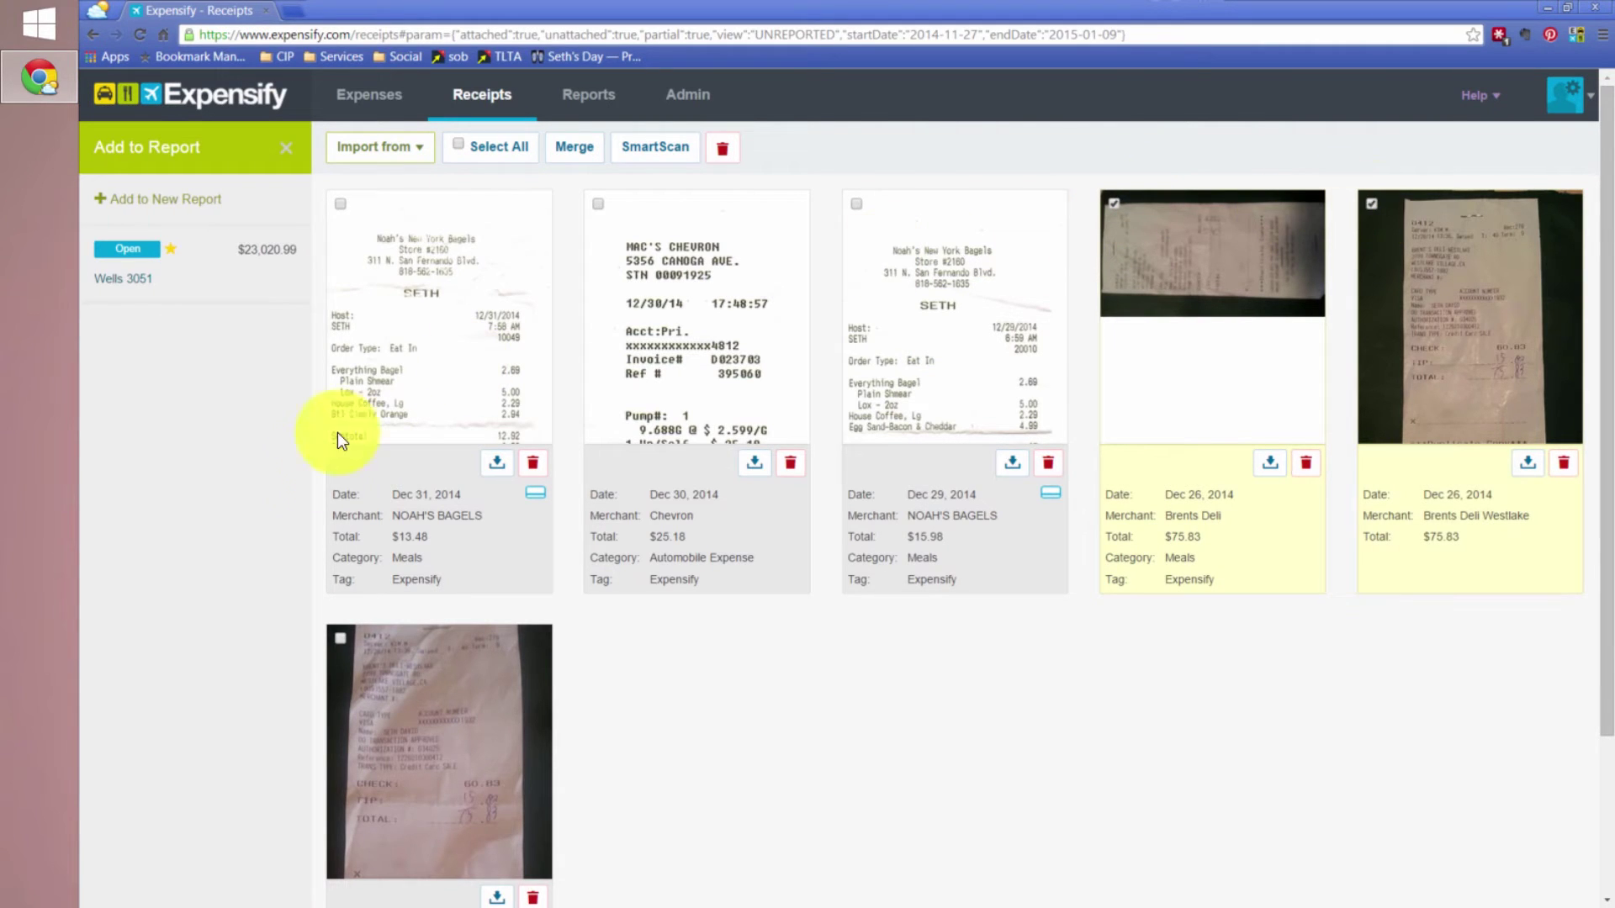
left_click(476, 629)
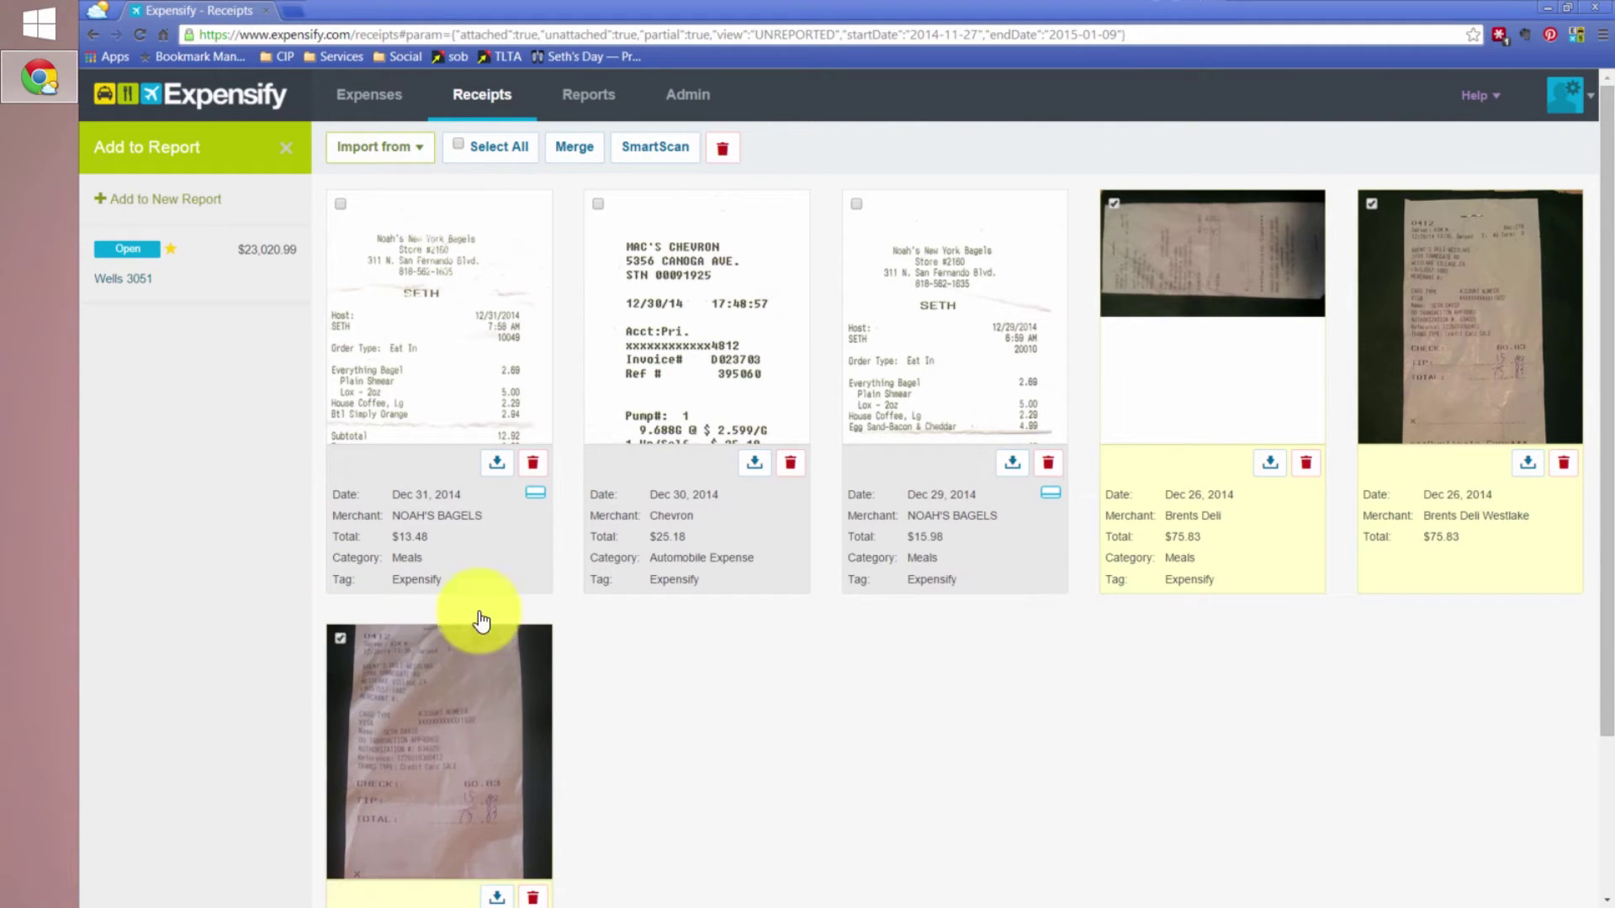
left_click(573, 148)
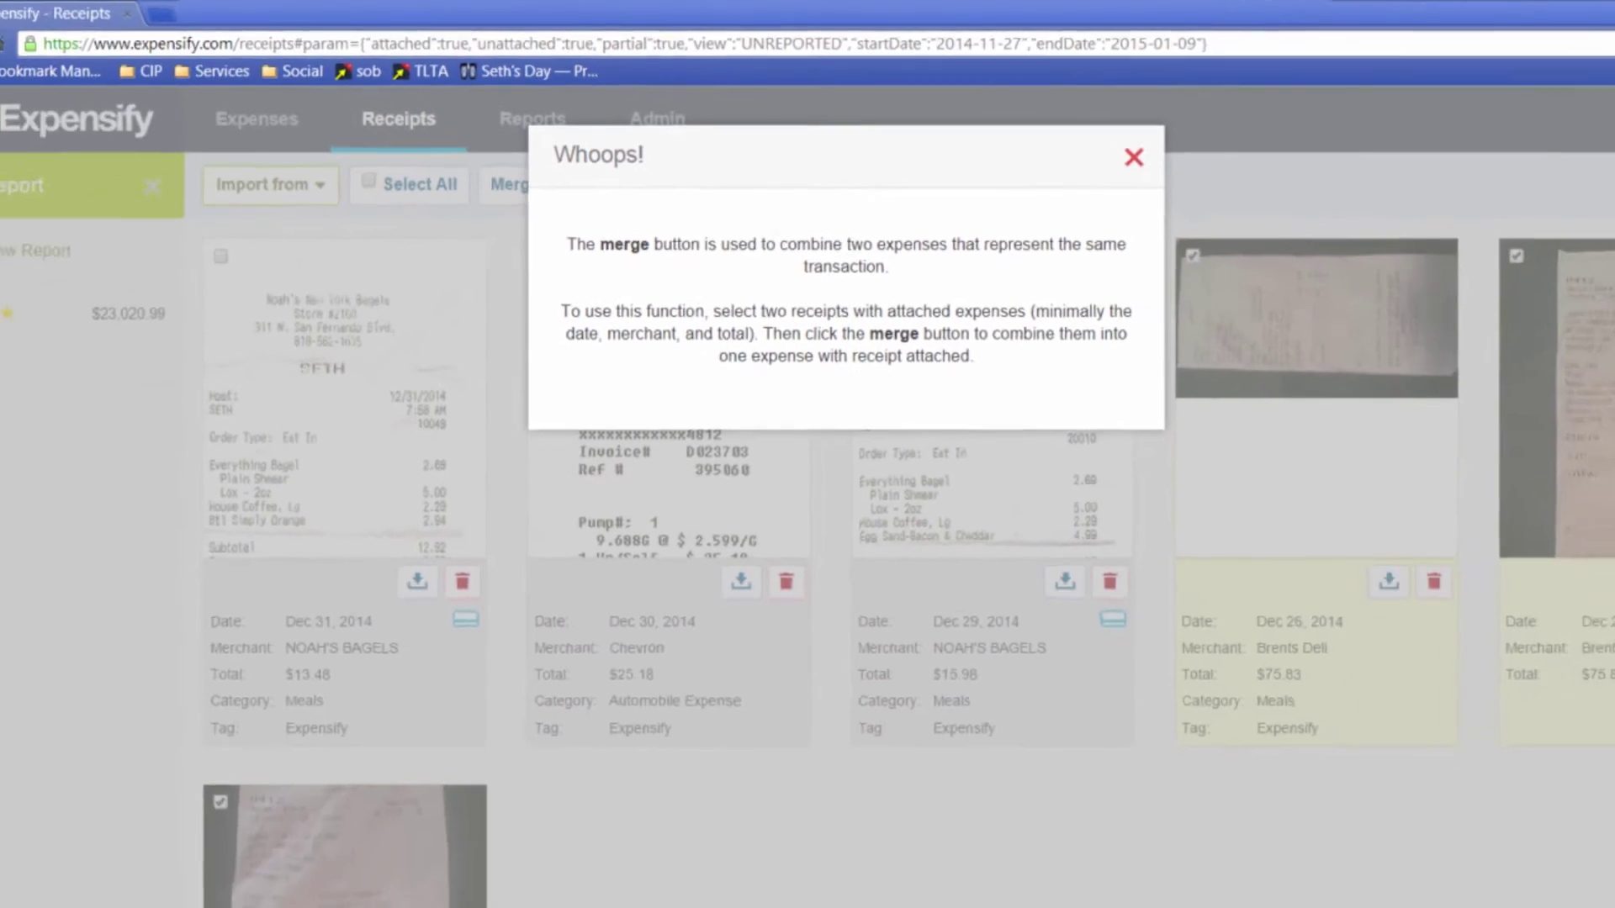
left_click(1288, 233)
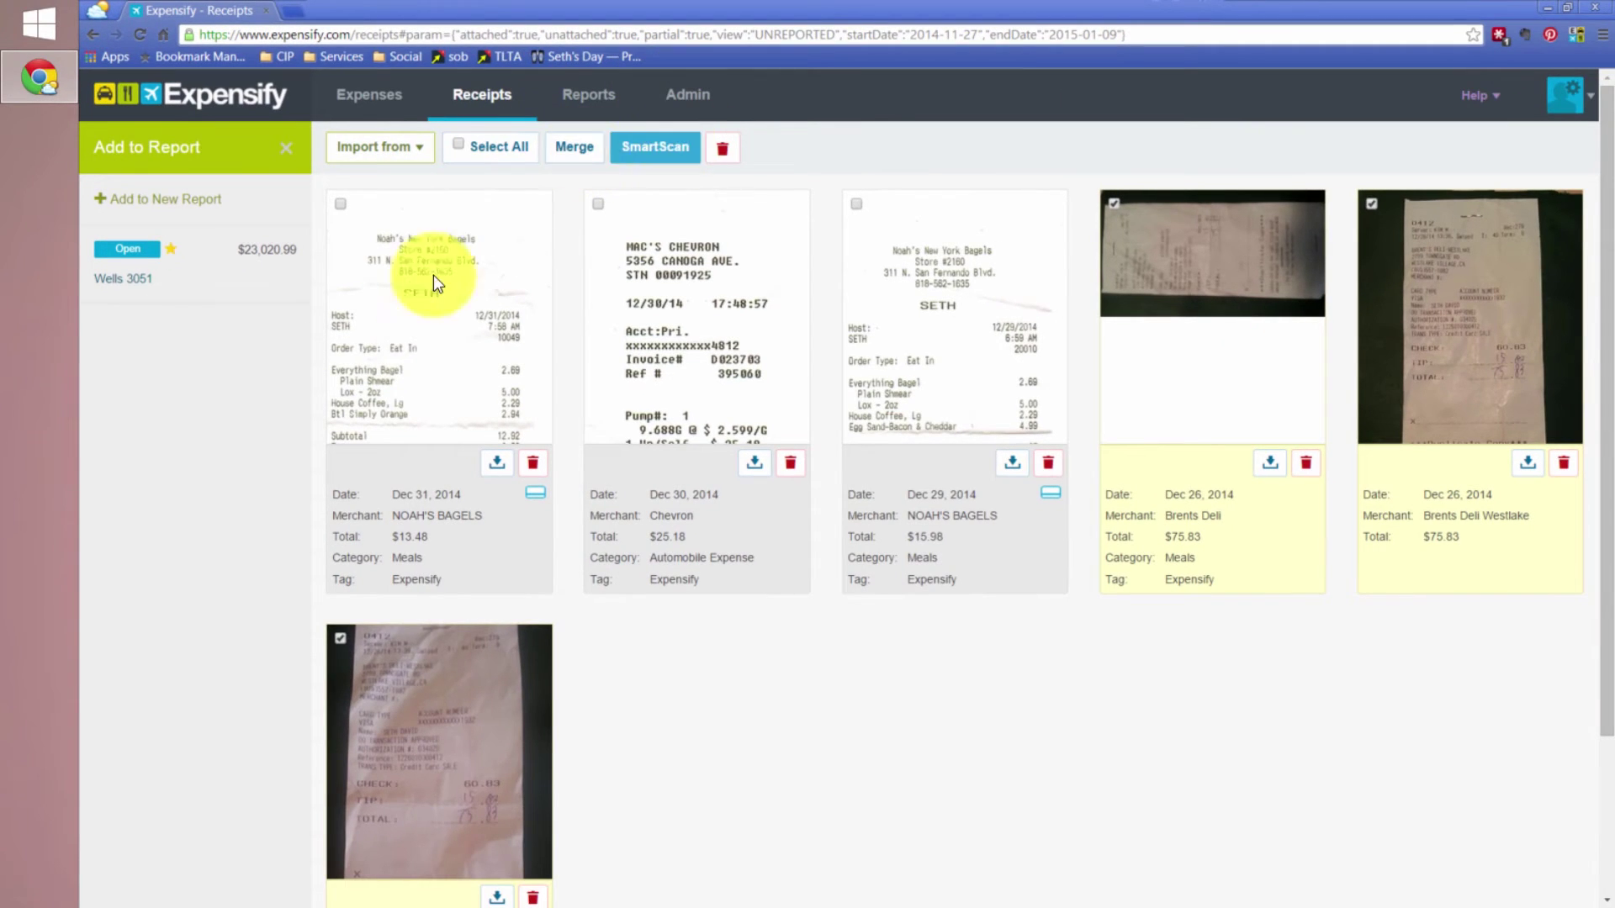
left_click(340, 639)
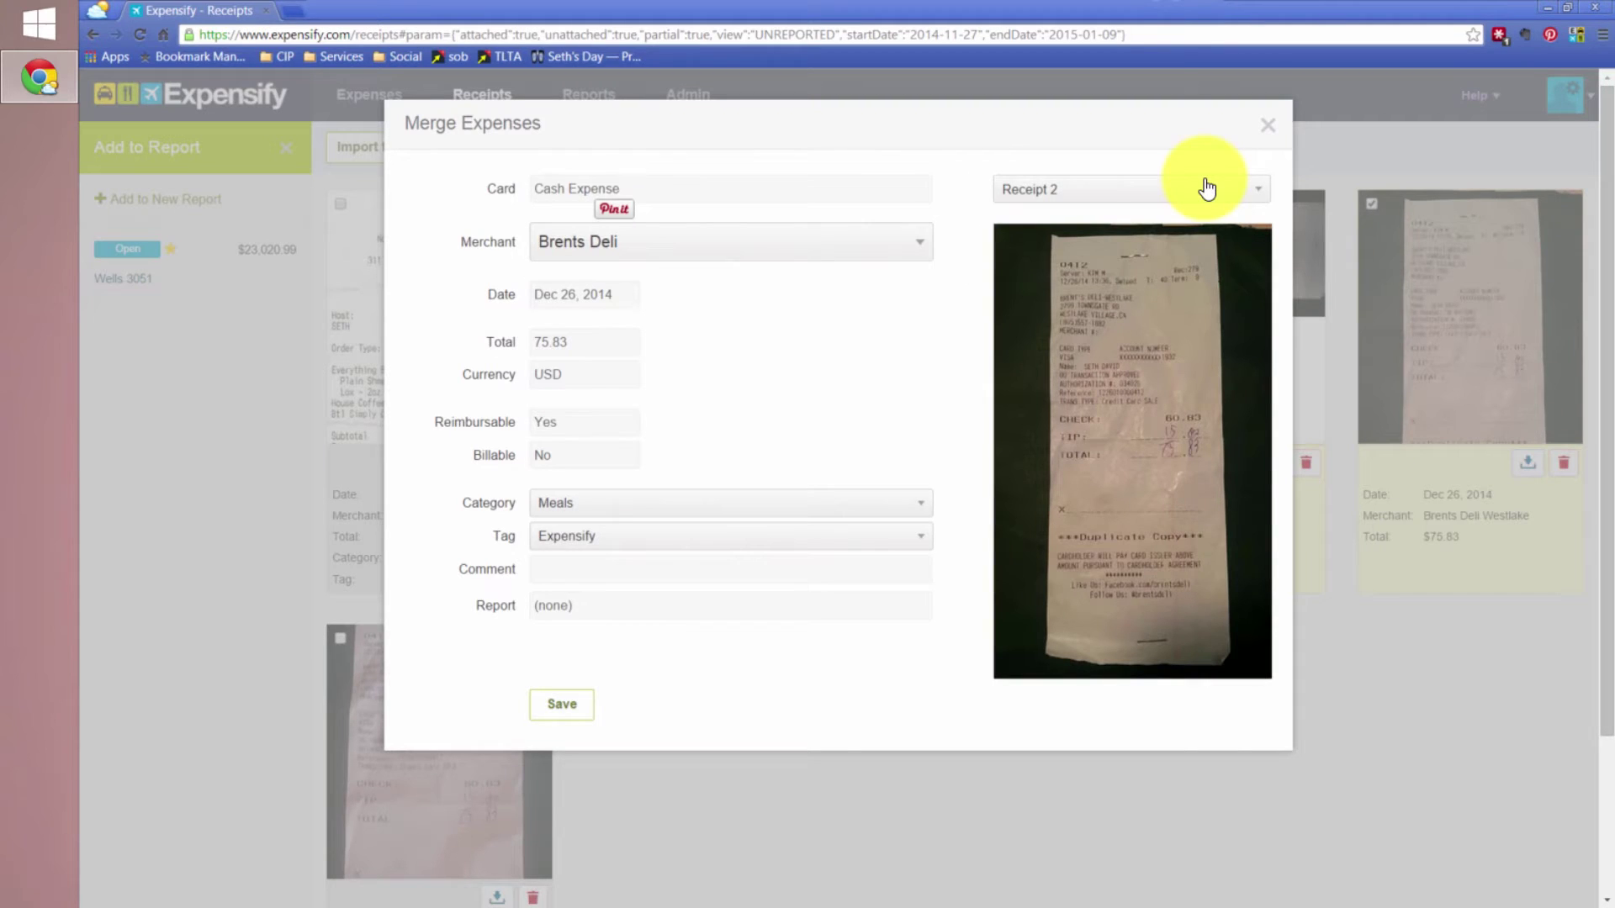
left_click(560, 703)
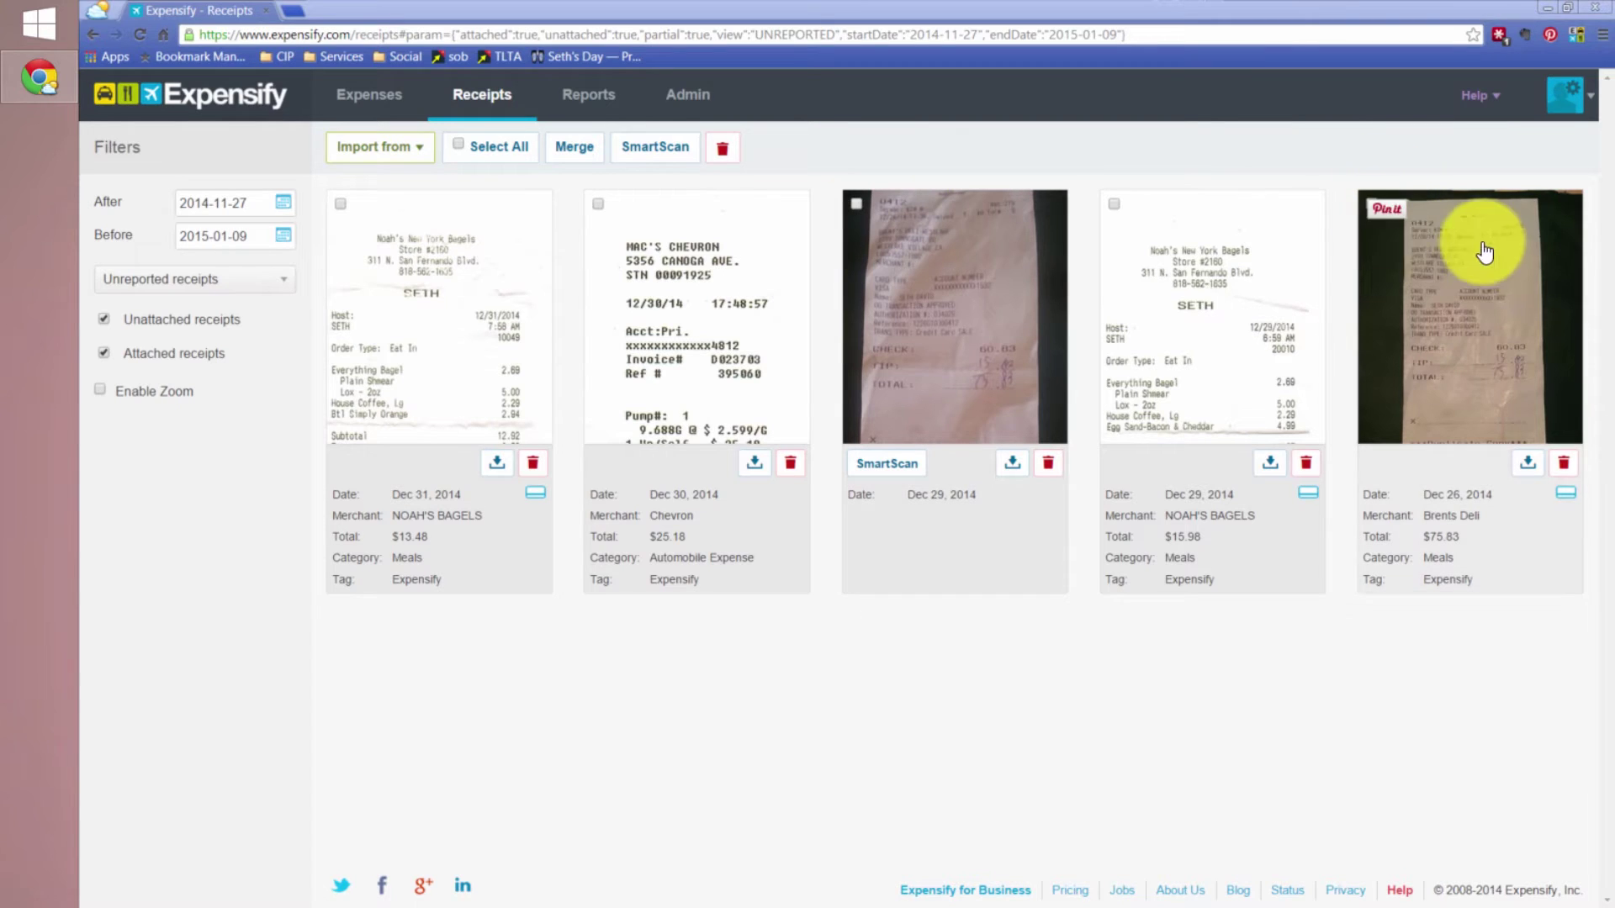
left_click(1442, 257)
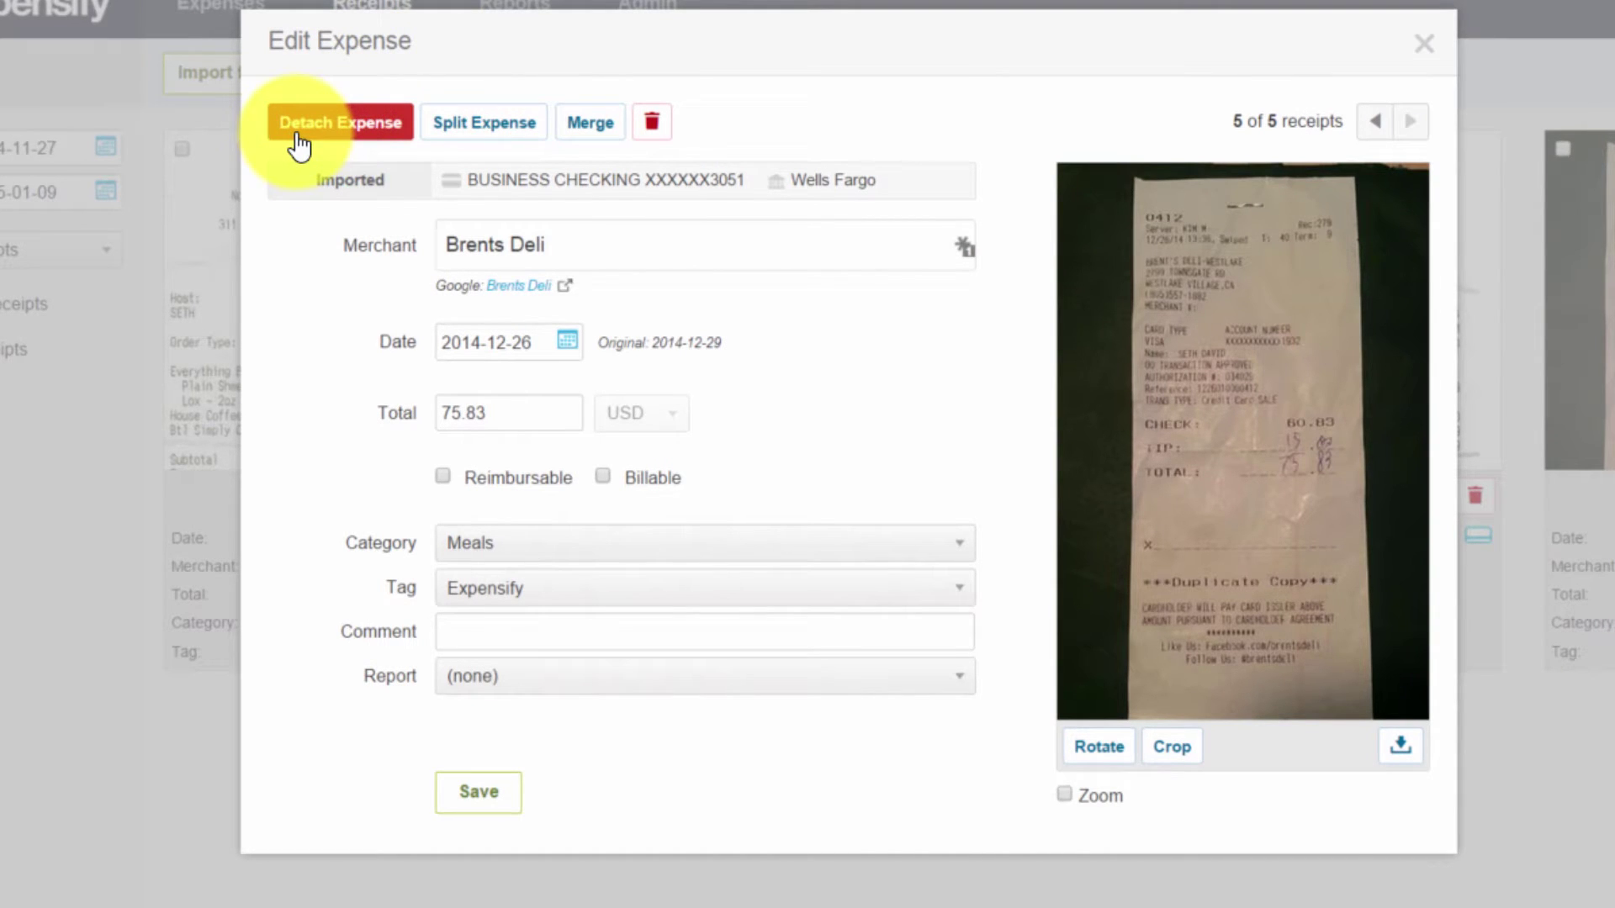
- View the unscanned Dec 29 receipt's details, close them unchanged, and check that receipt
left_click(1424, 44)
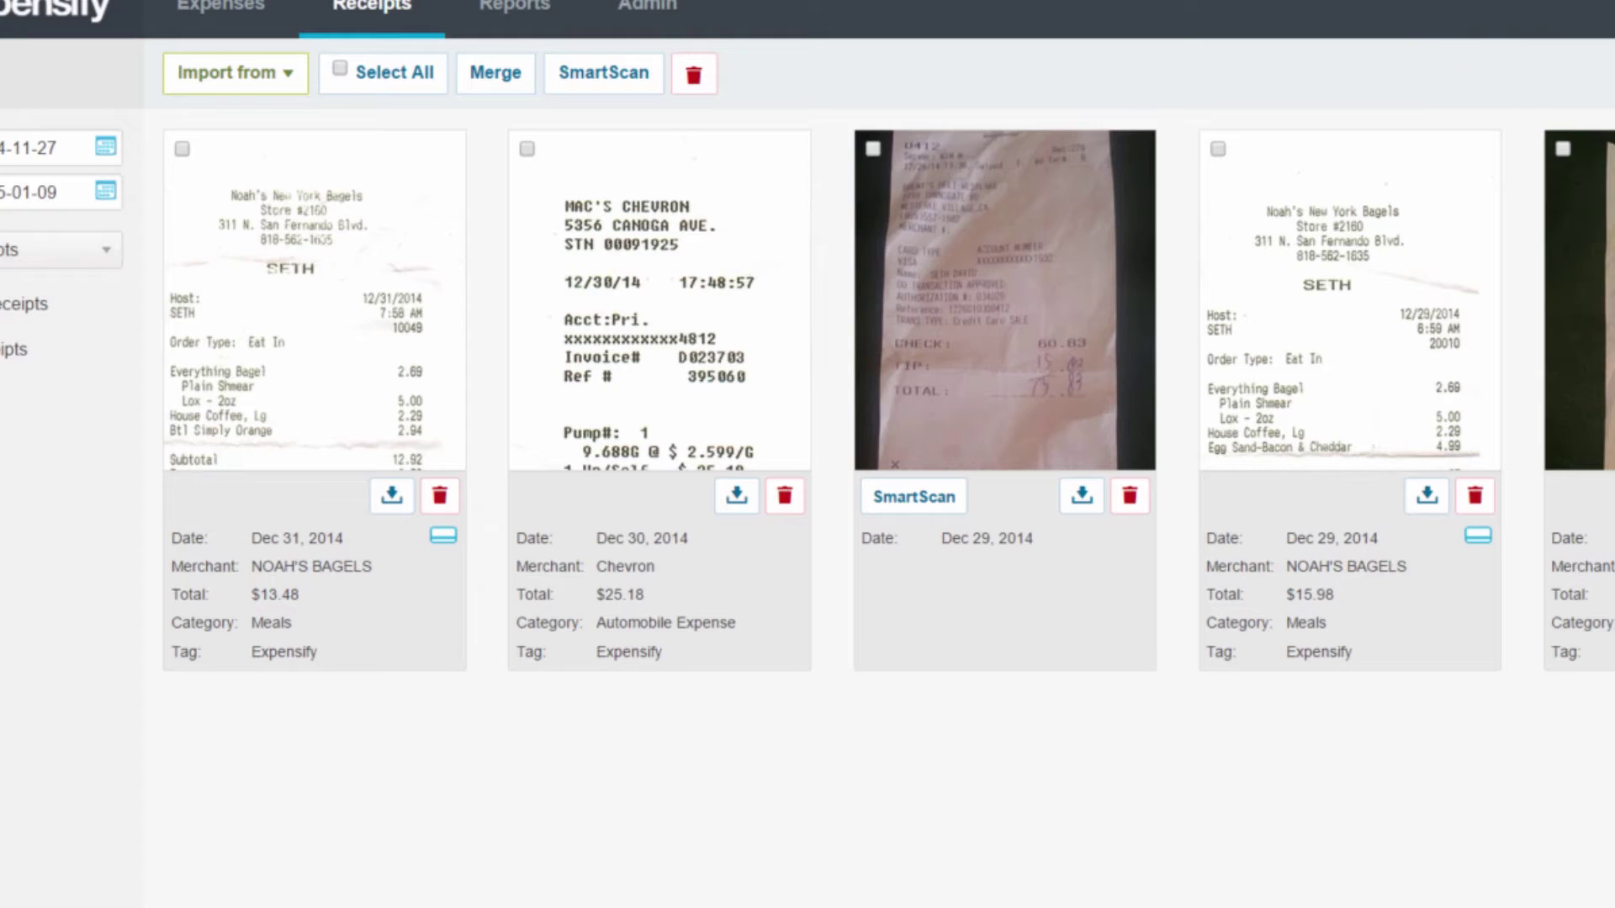
left_click(962, 274)
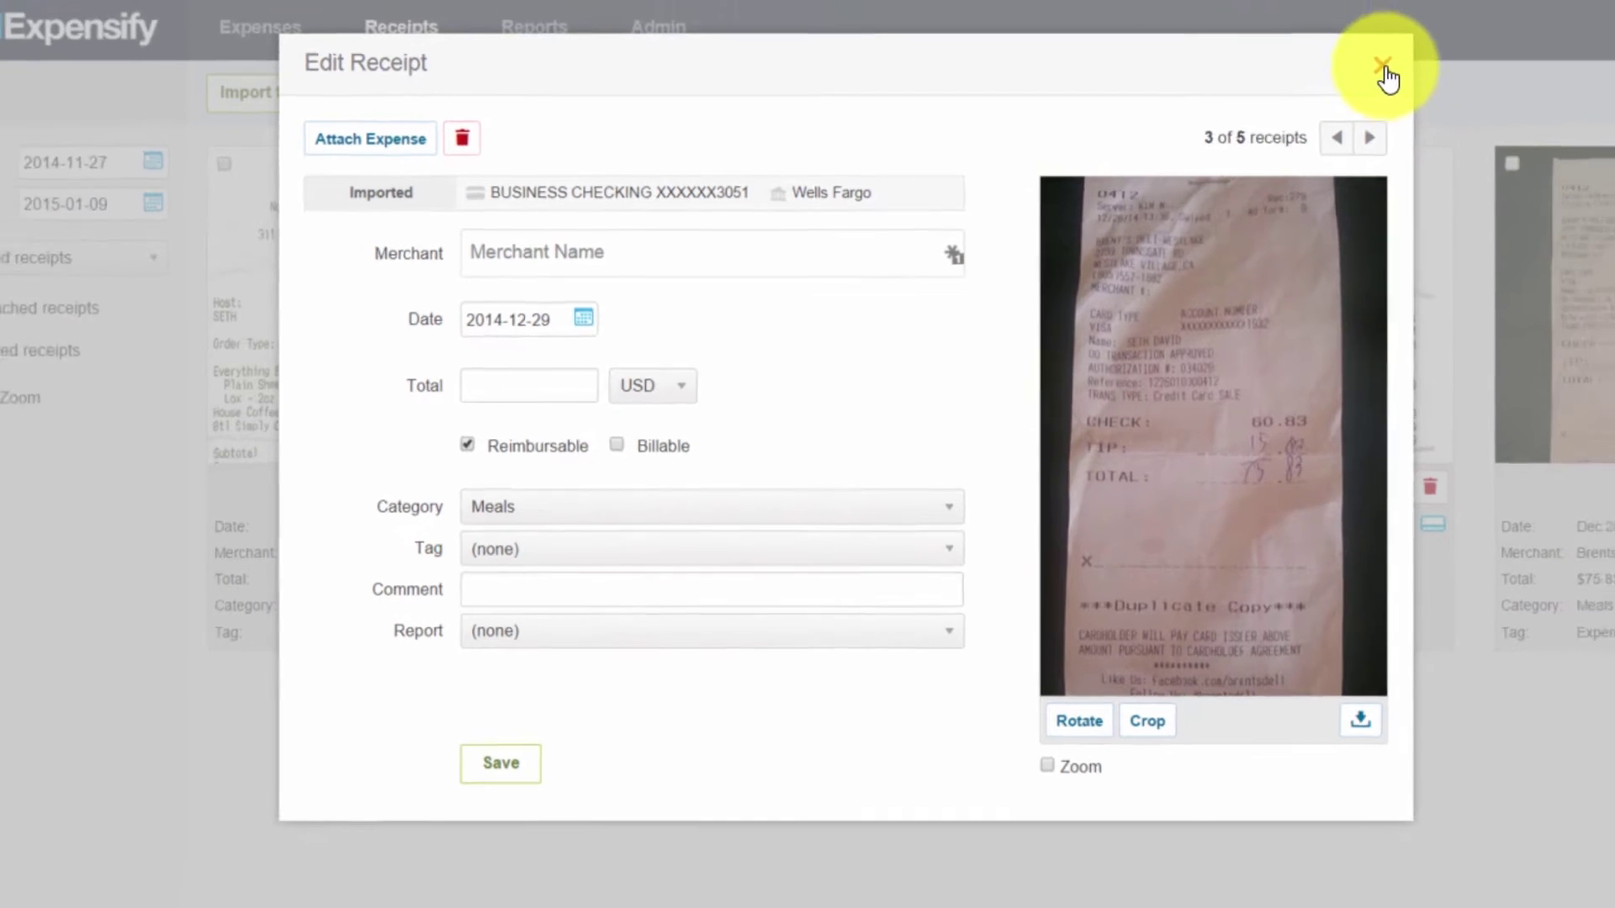
left_click(1424, 43)
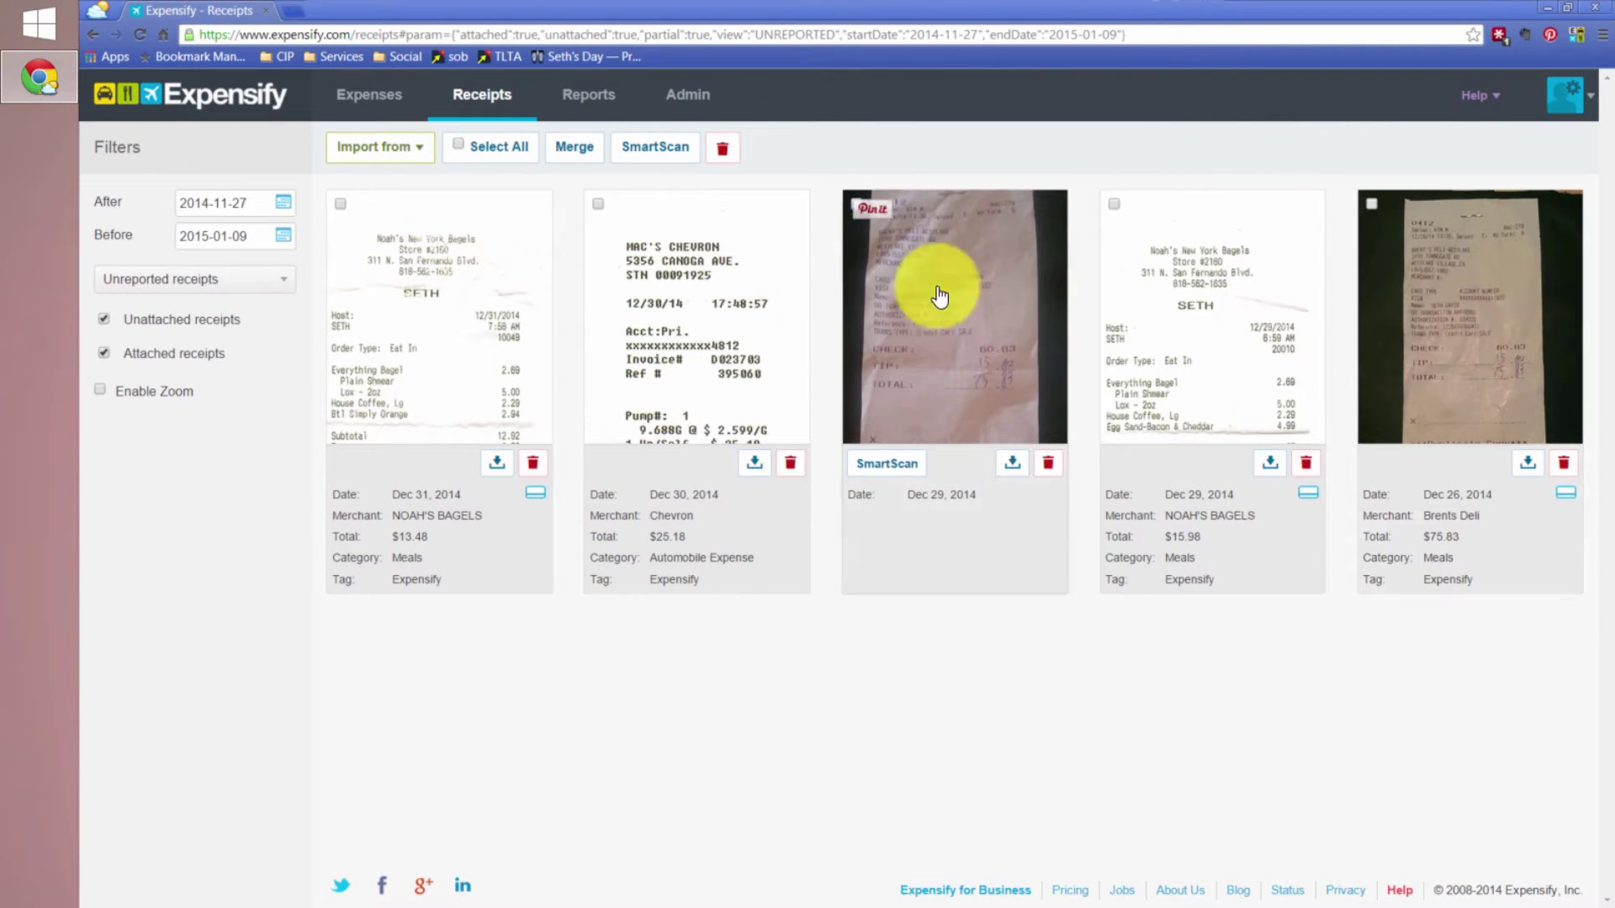
left_click(854, 204)
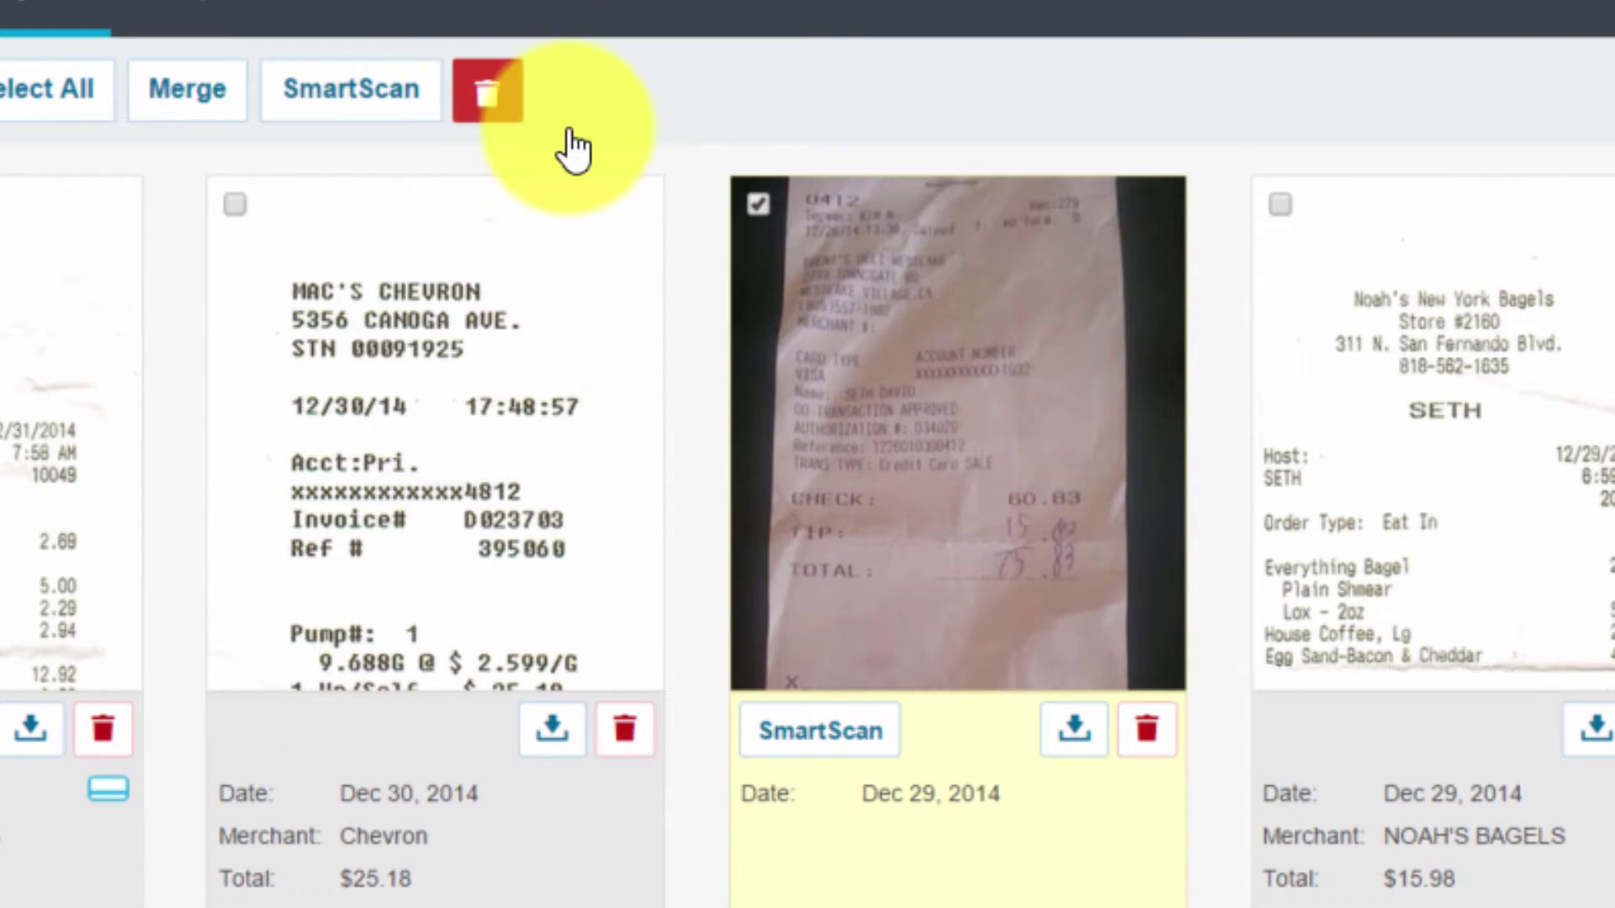
- Uncheck and delete the unscanned Dec 29 SmartScan receipt, leaving four receipts
left_click(767, 222)
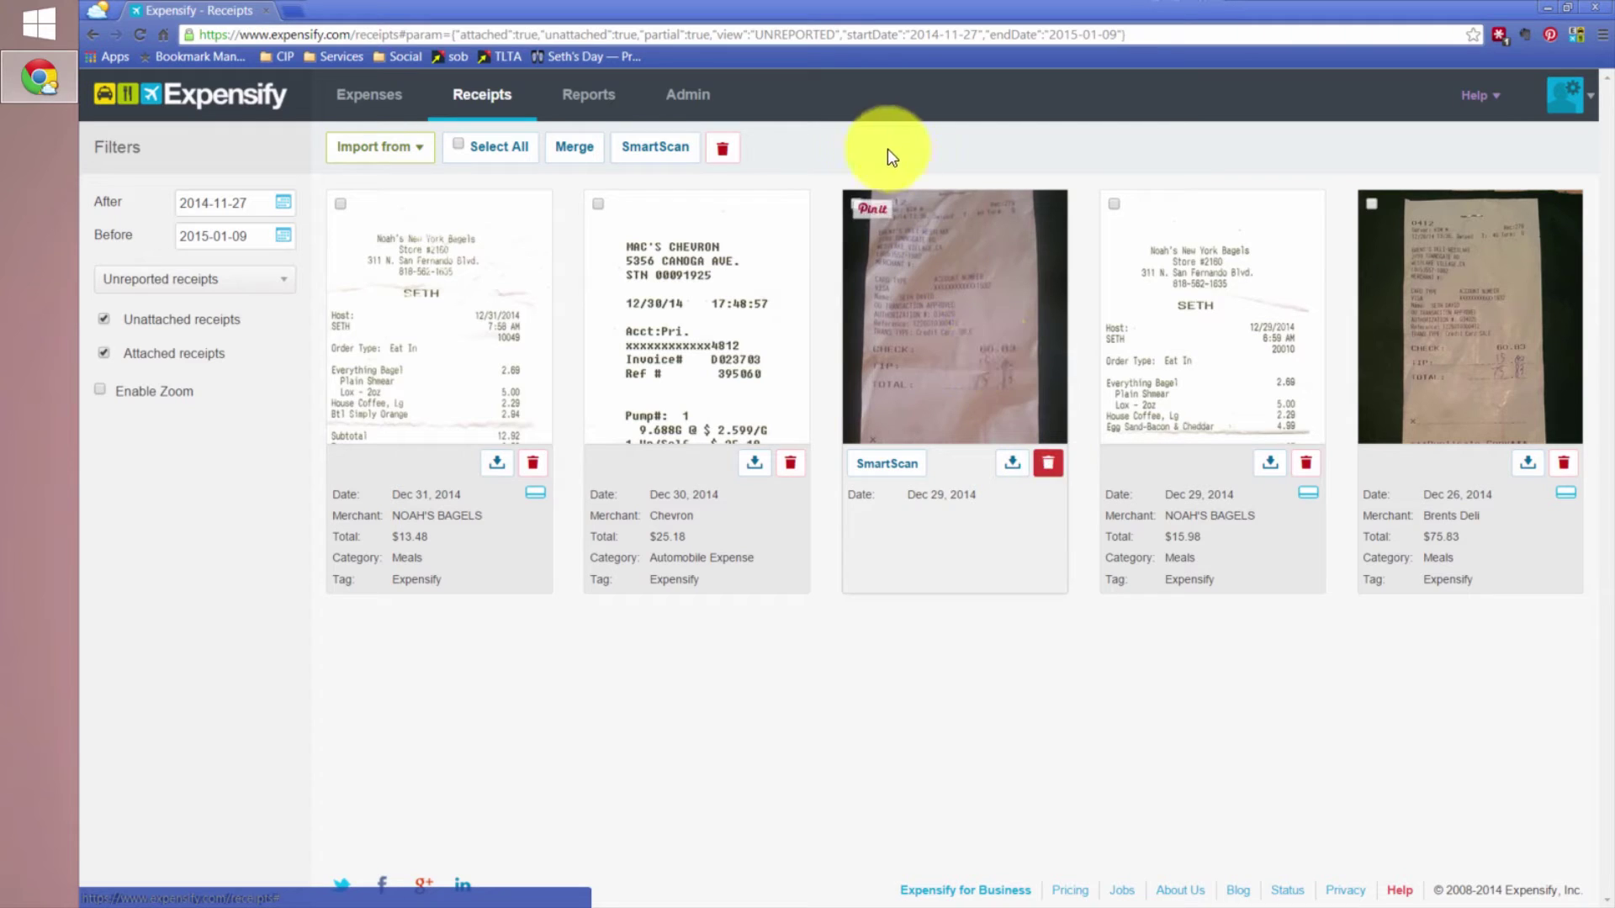
left_click(1048, 462)
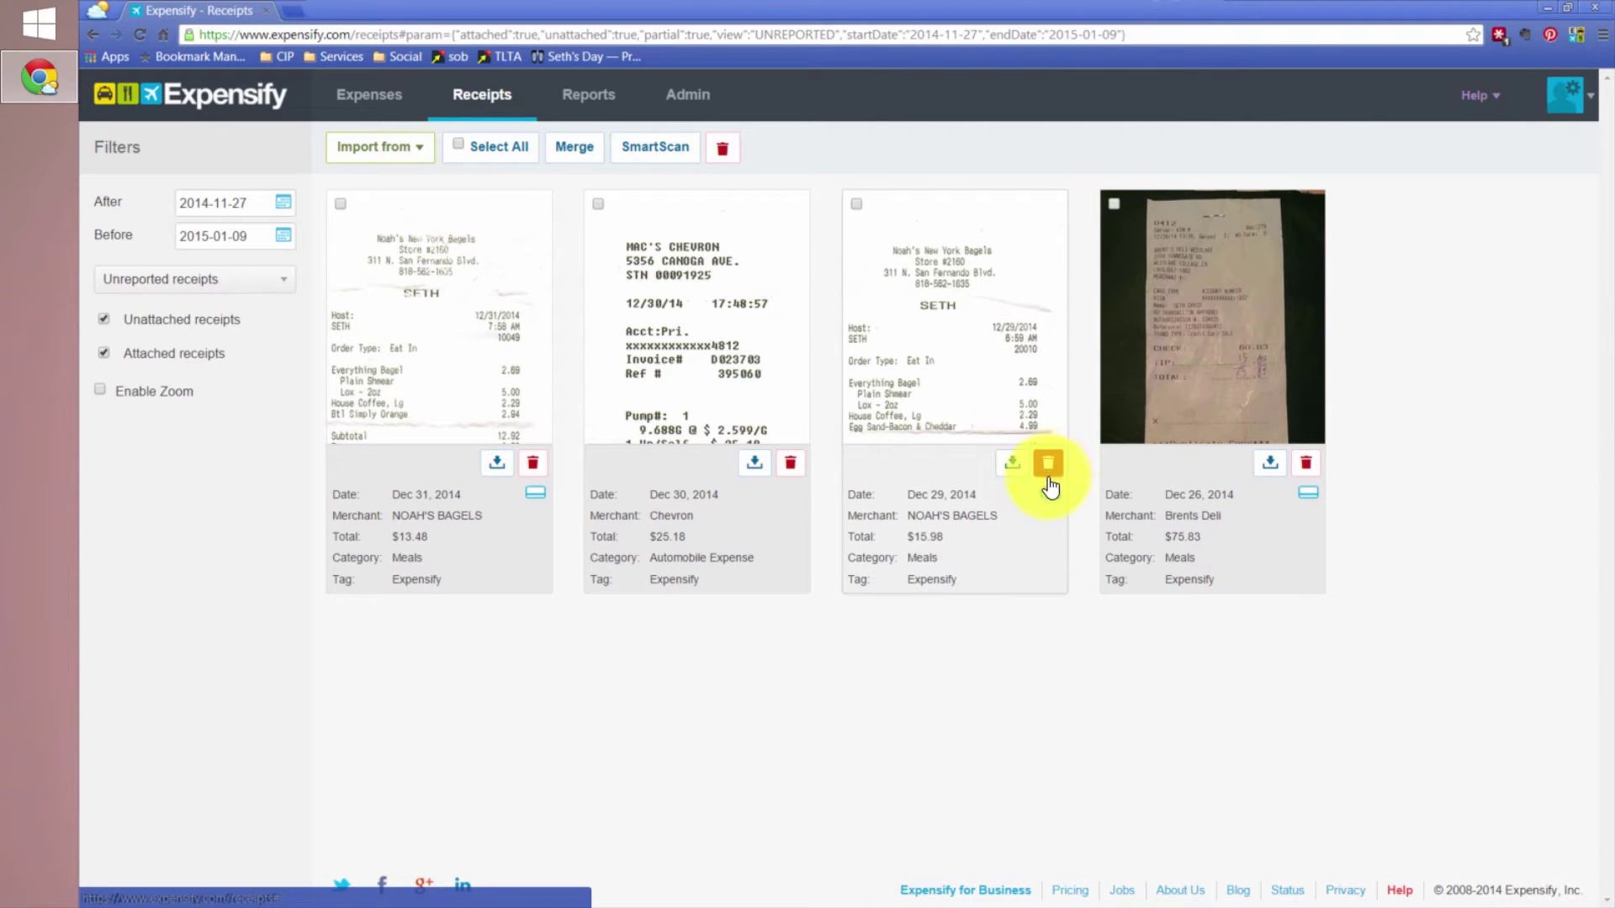
left_click(411, 360)
left_click(252, 279)
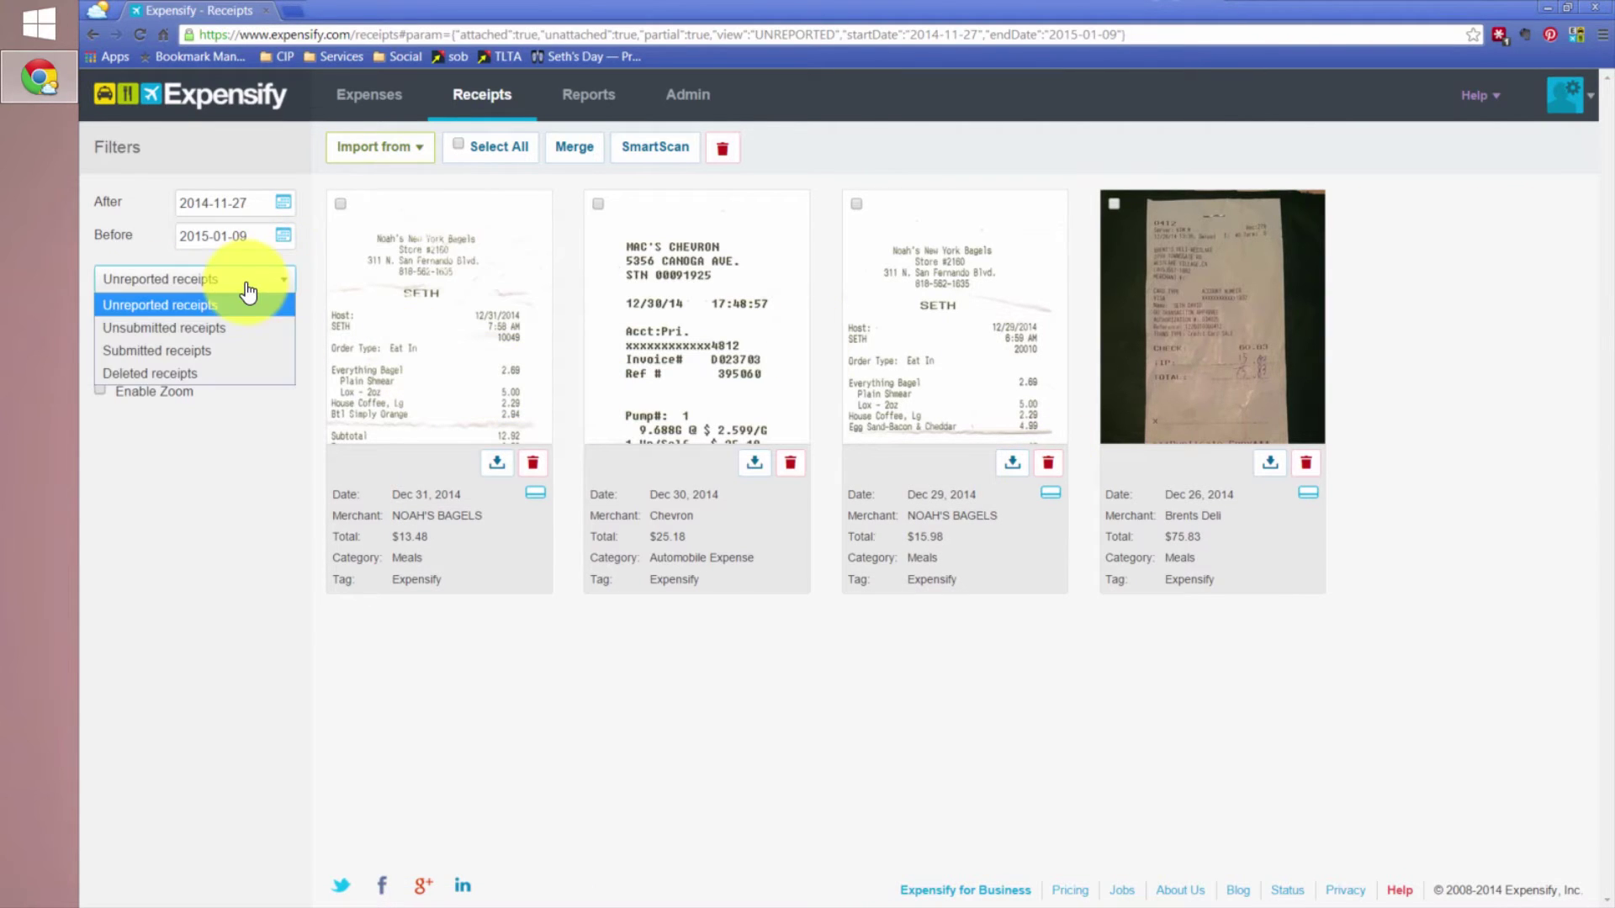
left_click(174, 377)
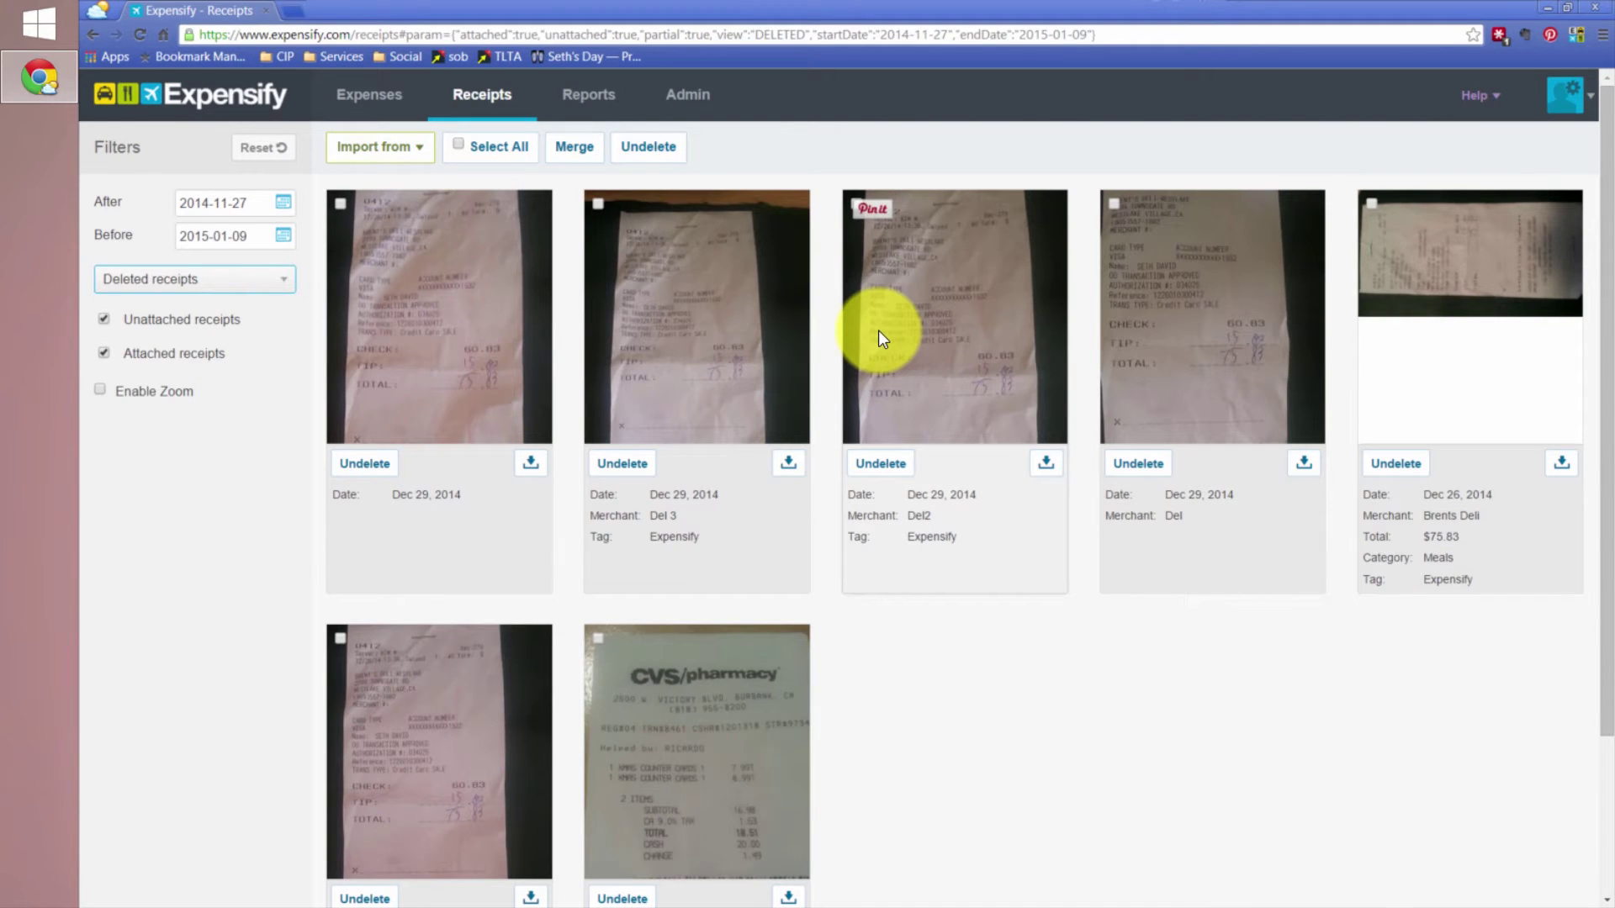
left_click(143, 281)
left_click(146, 305)
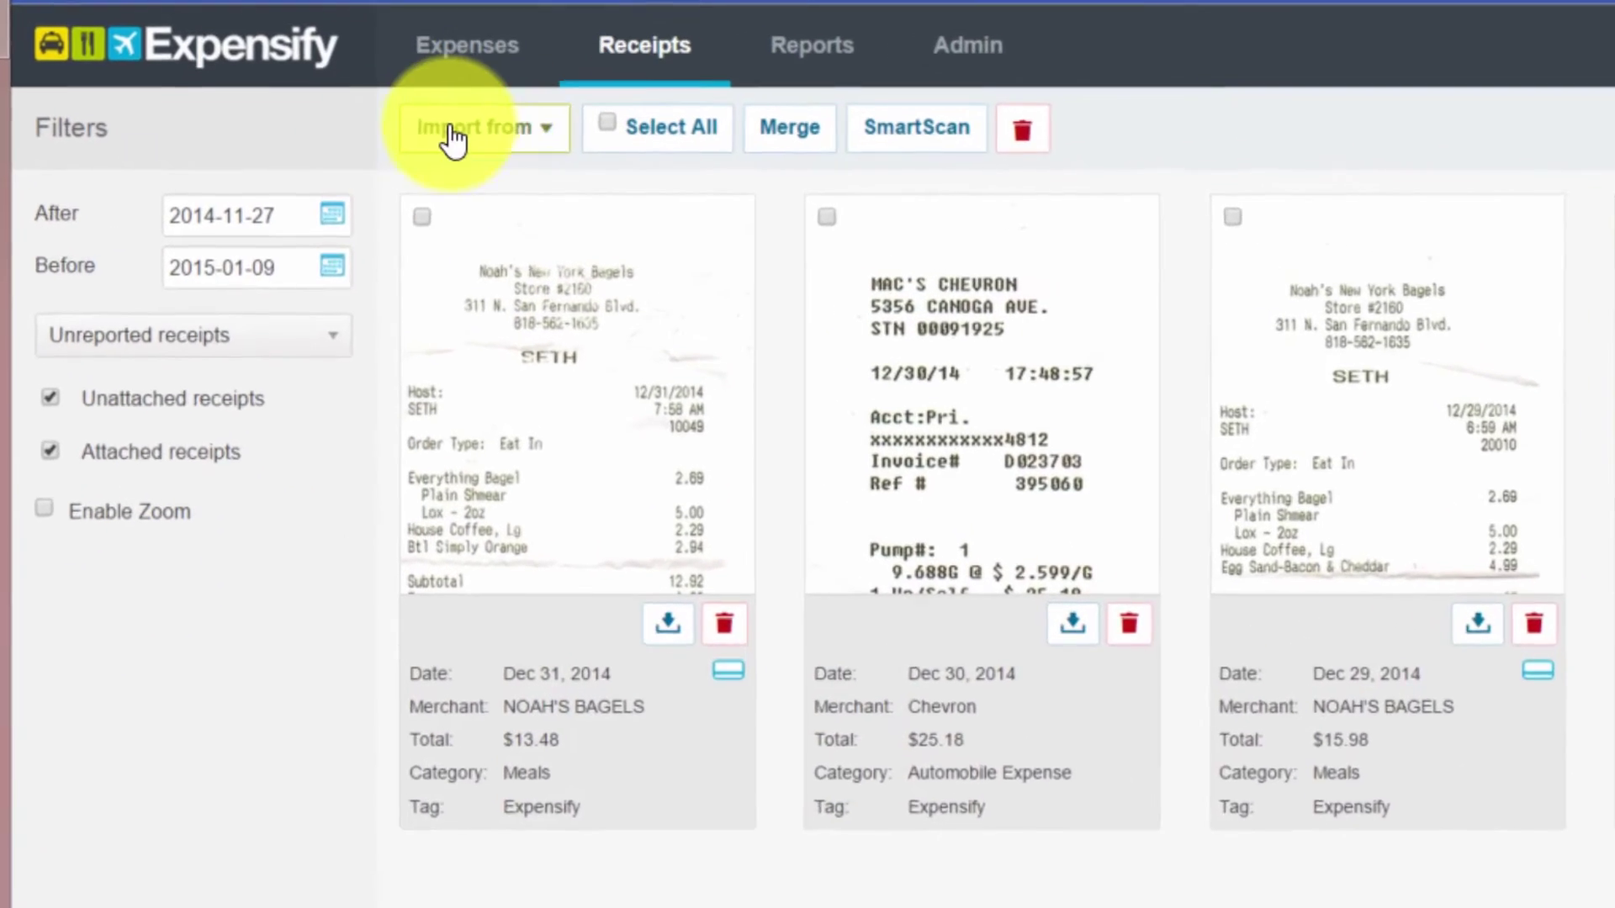
- Show the Import from sources list, including Computer, Dropbox, Email, Evernote and OneReceipt
left_click(380, 147)
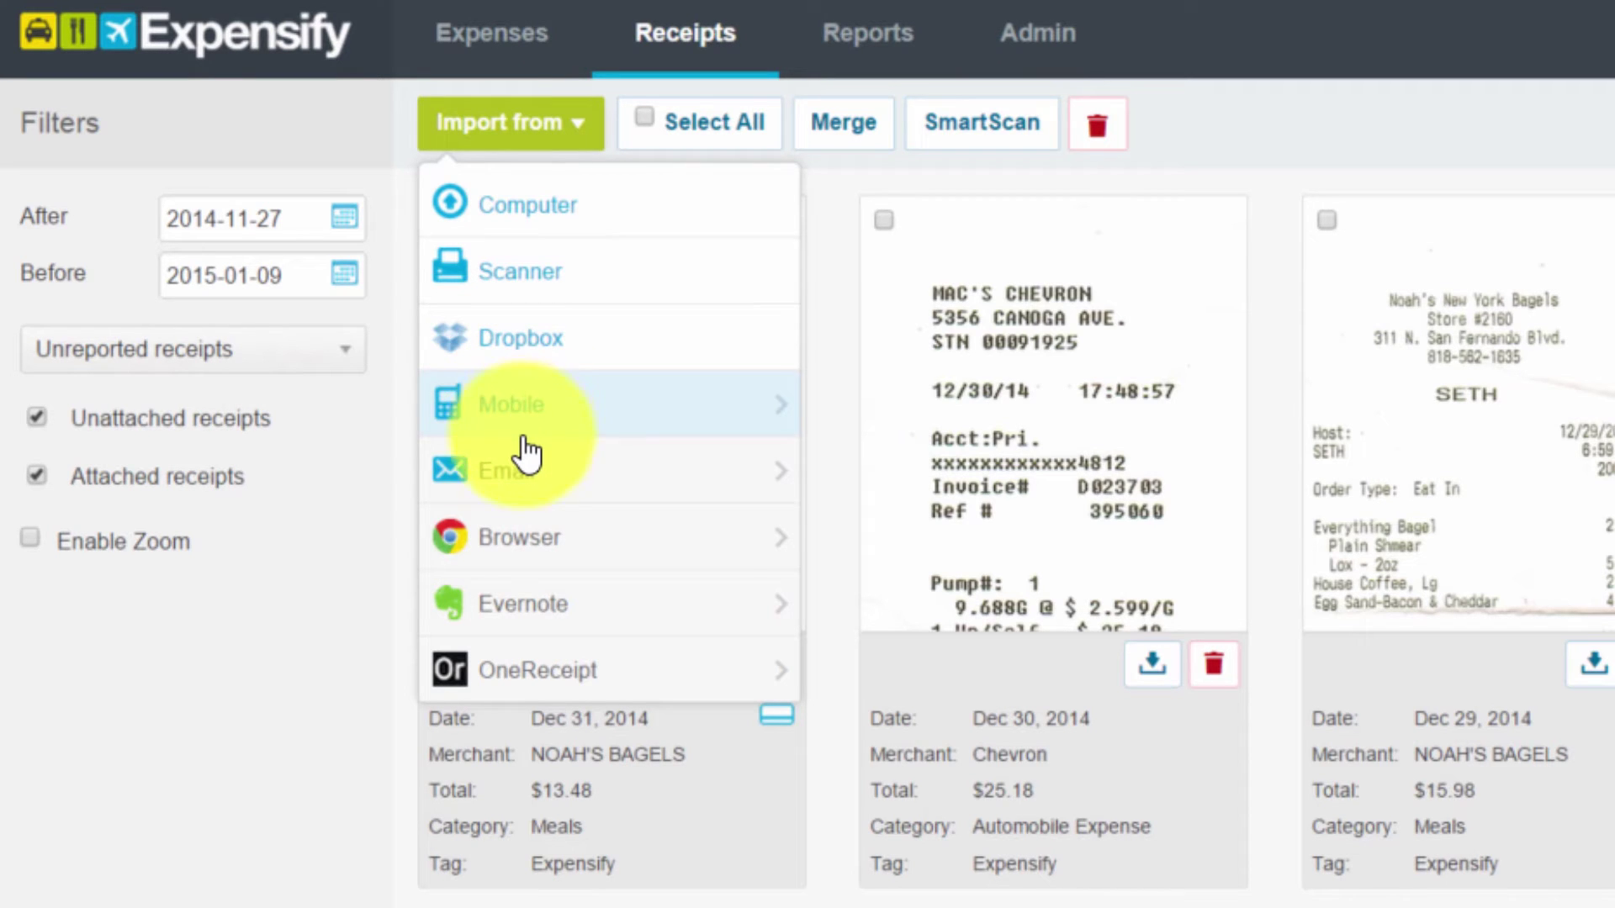
left_click(519, 496)
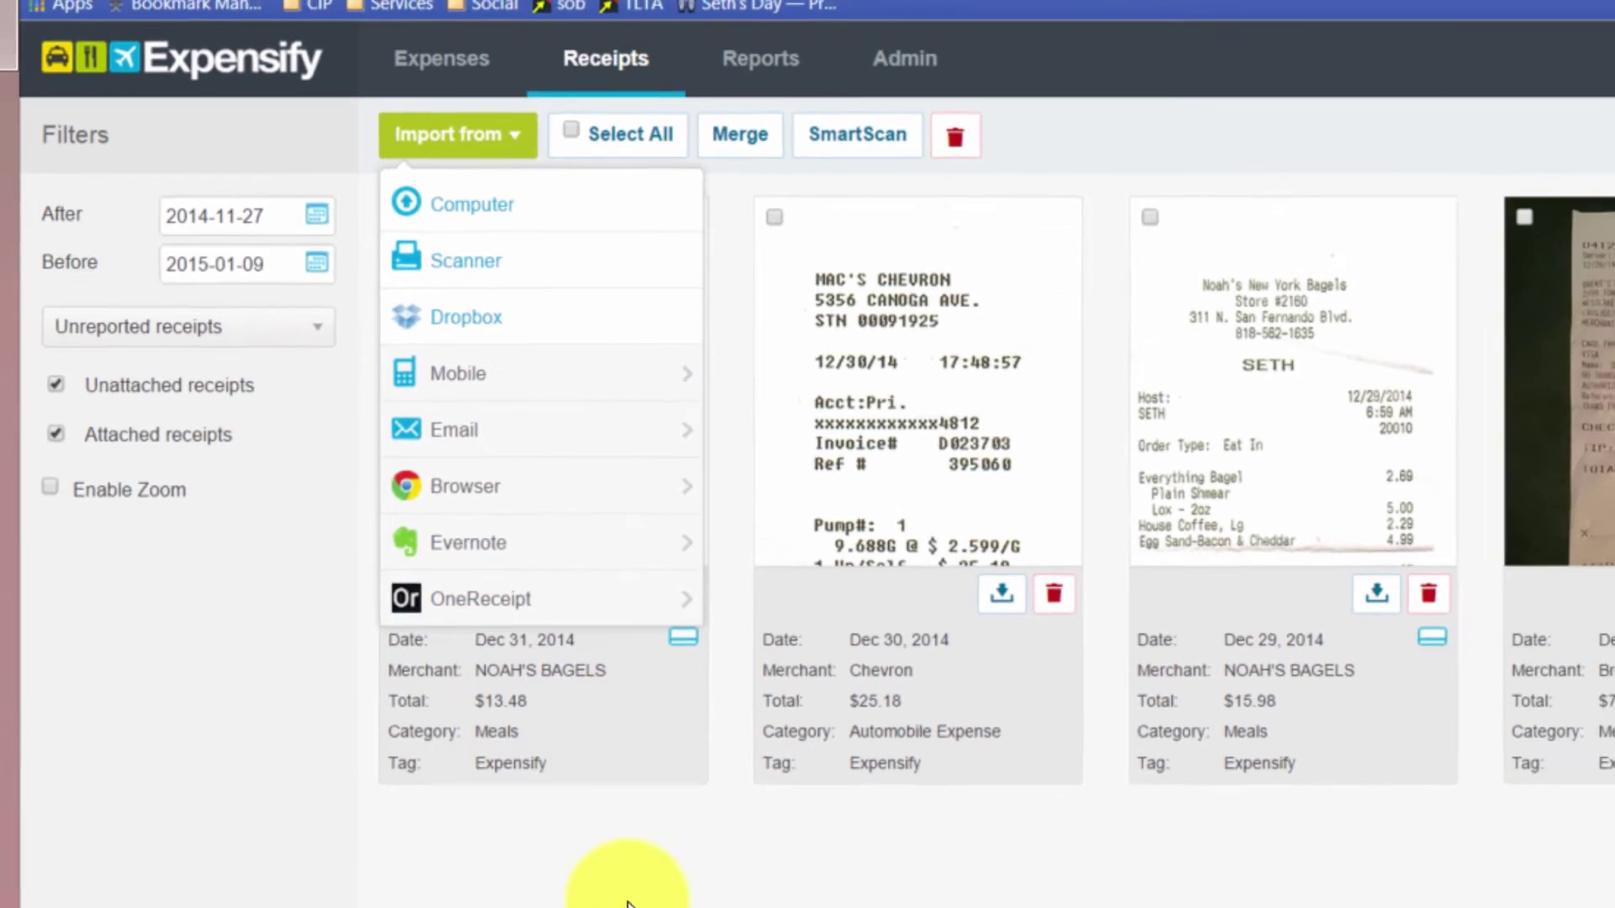
left_click(575, 907)
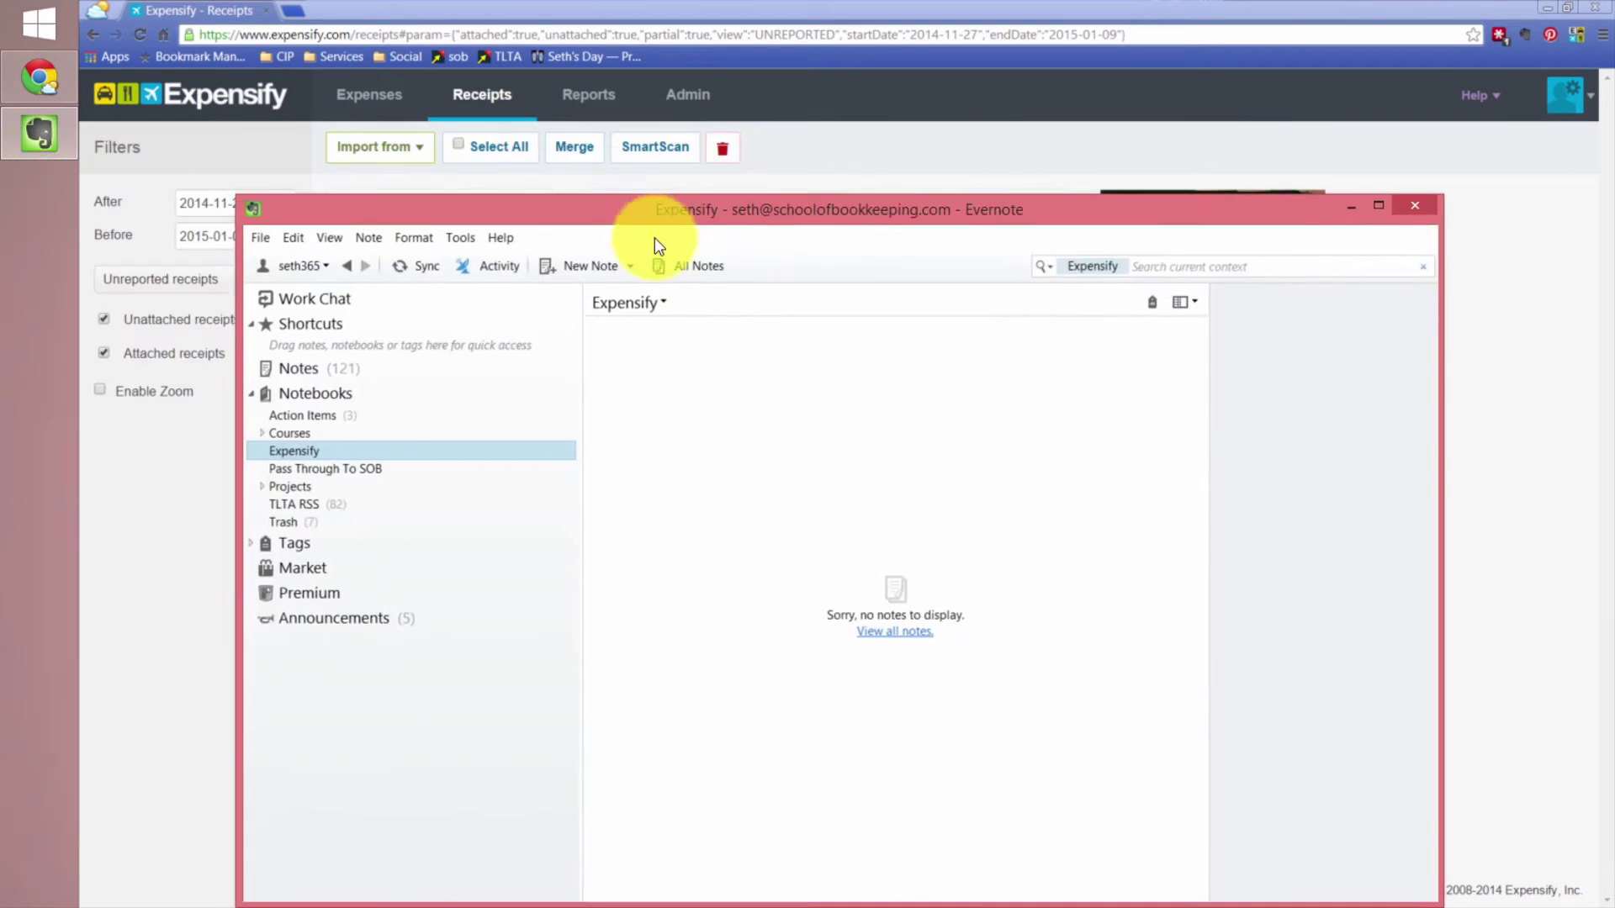
- Maximize Evernote so its empty Expensify notebook fills the screen
left_click_drag(648, 235, 639, 9)
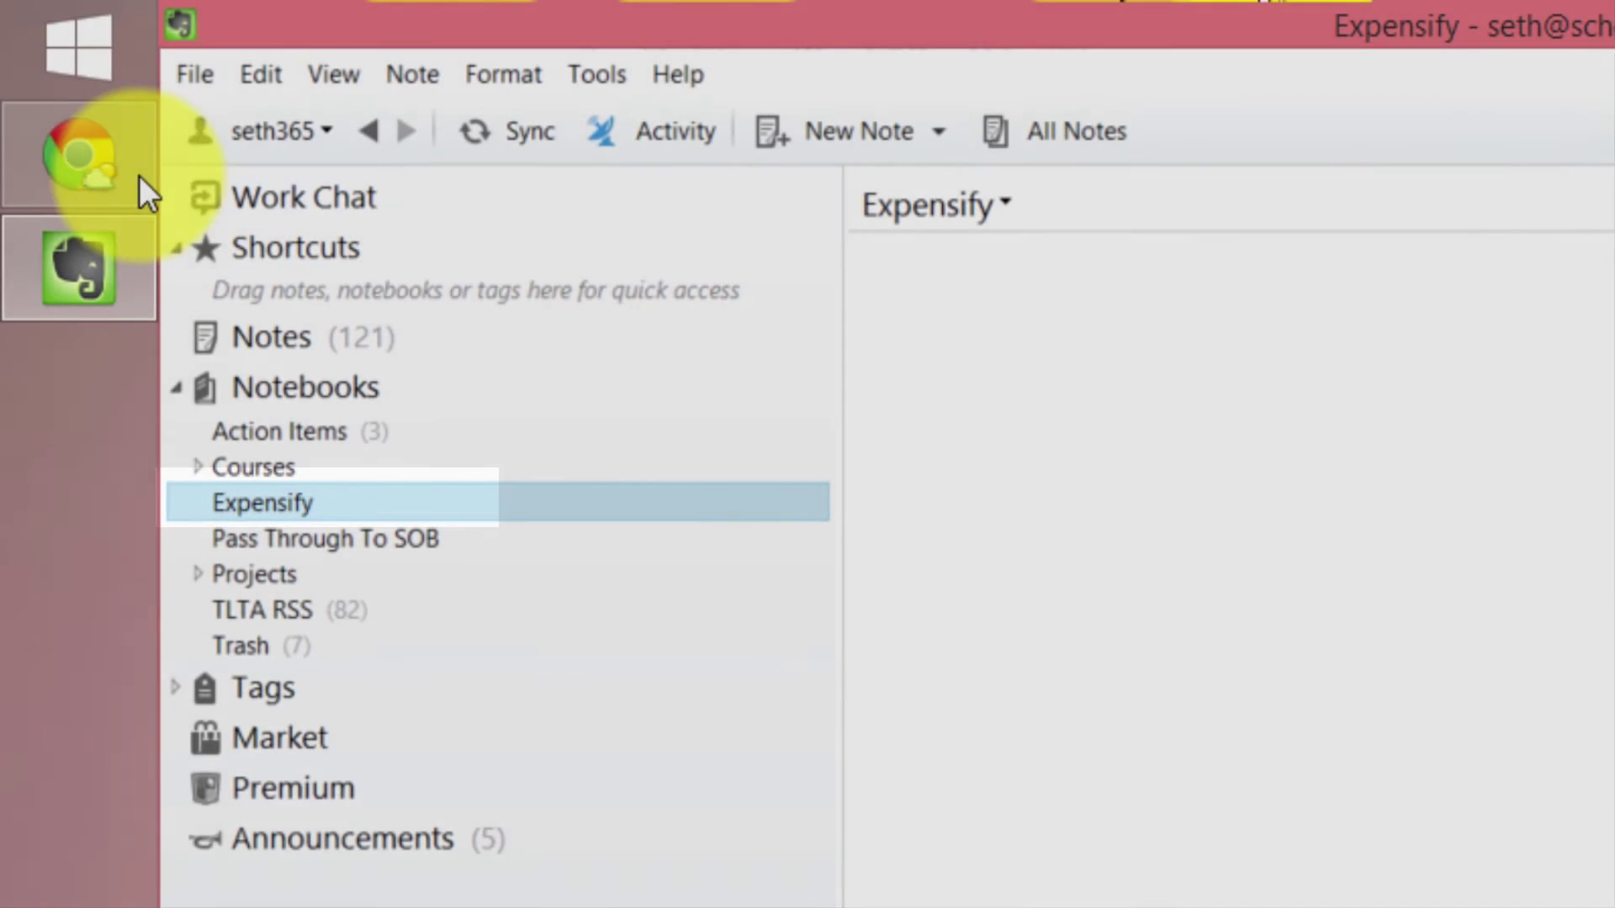
- Choose Import from > Evernote in Expensify and dismiss the notice that the integration is enabled
left_click(135, 172)
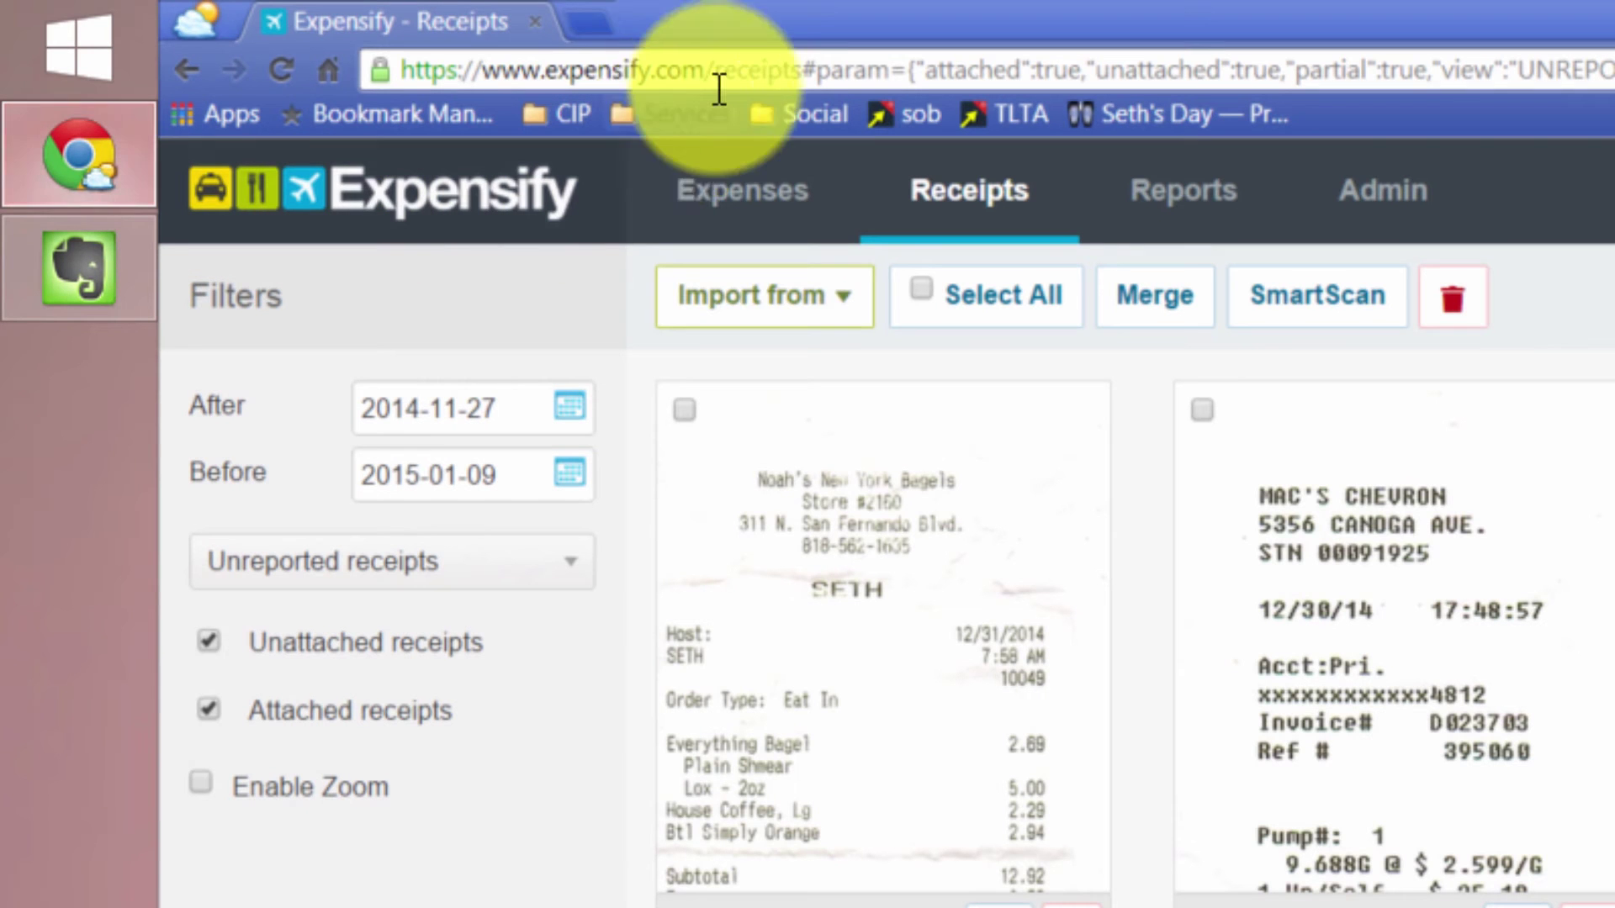
left_click(757, 298)
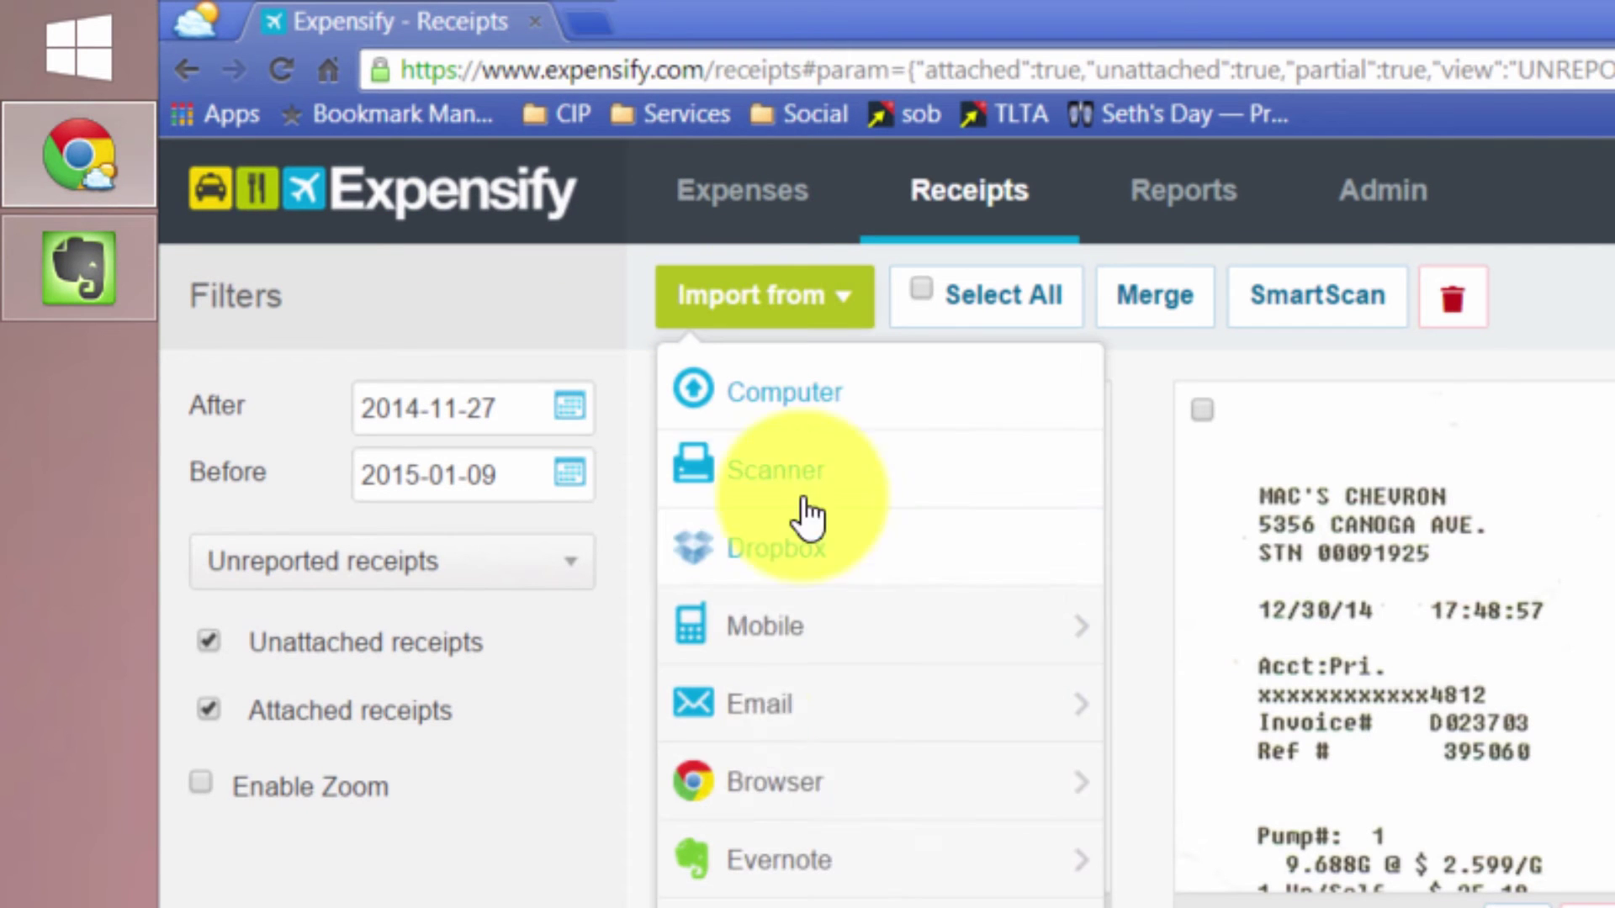
left_click(825, 862)
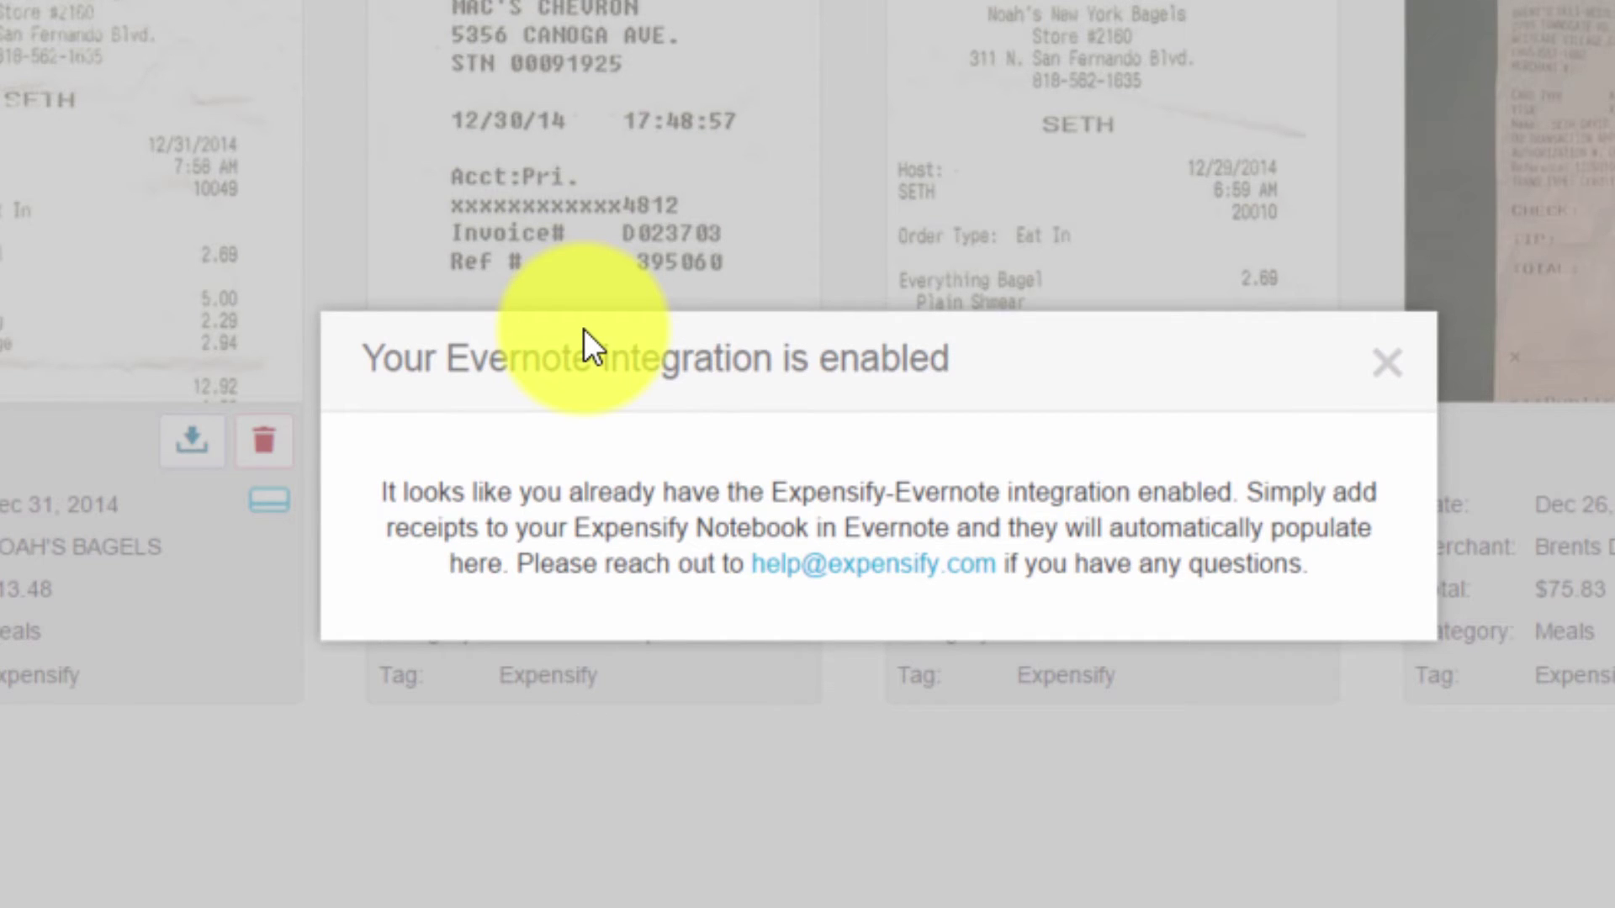
left_click(1383, 363)
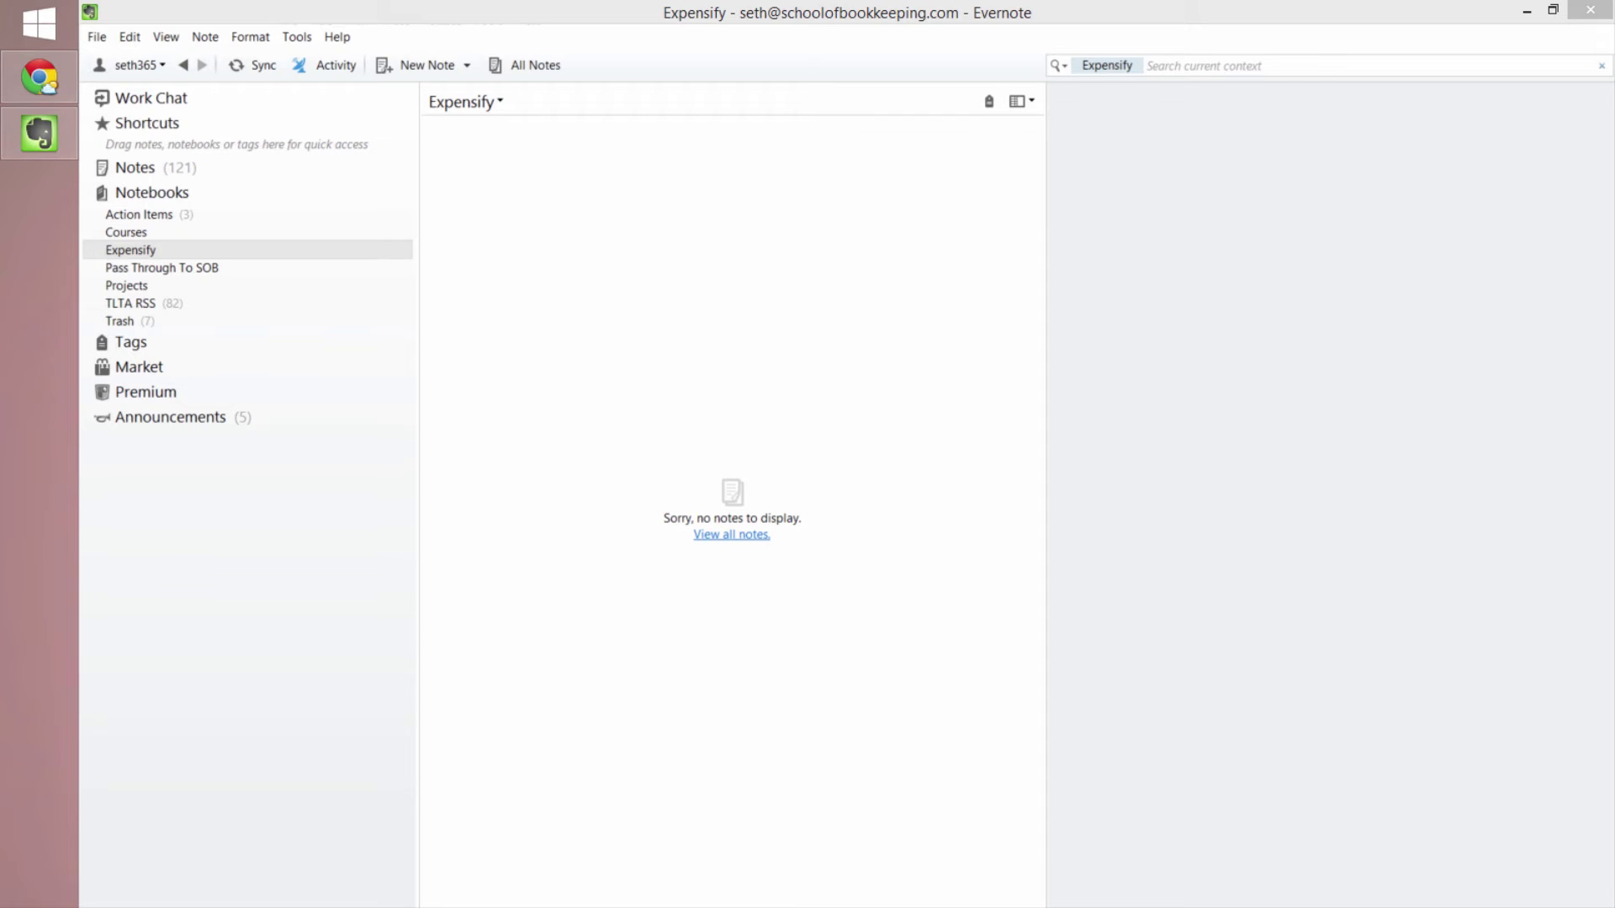
- Sort the Nerd Scans receipt files by date, newest first, then close the folder
key("alt+Tab")
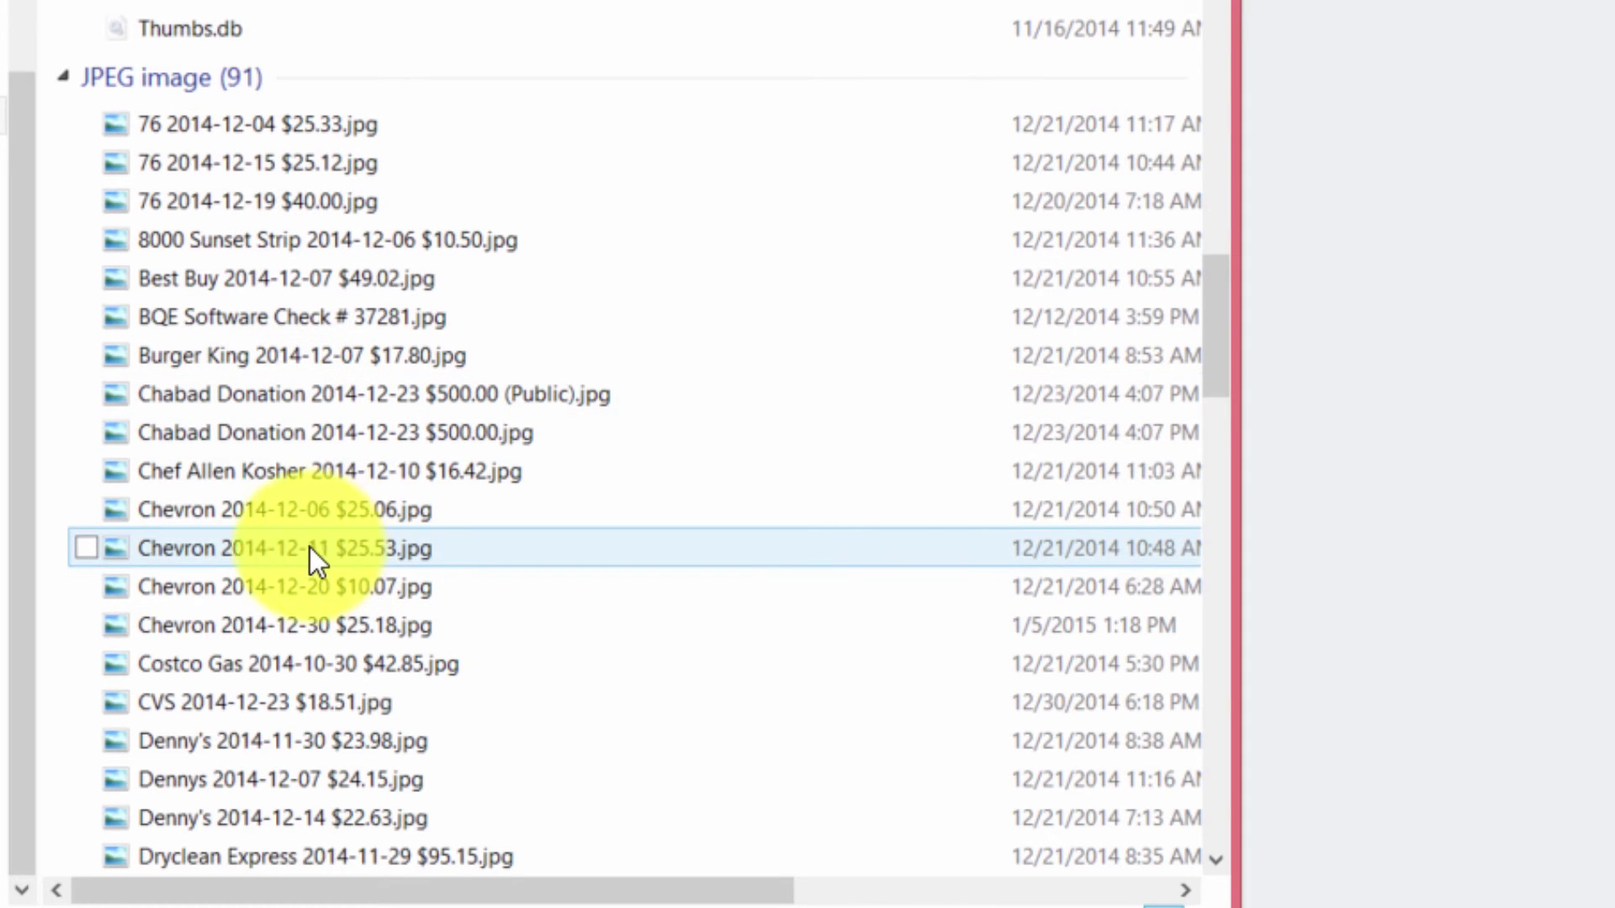
left_click(244, 508)
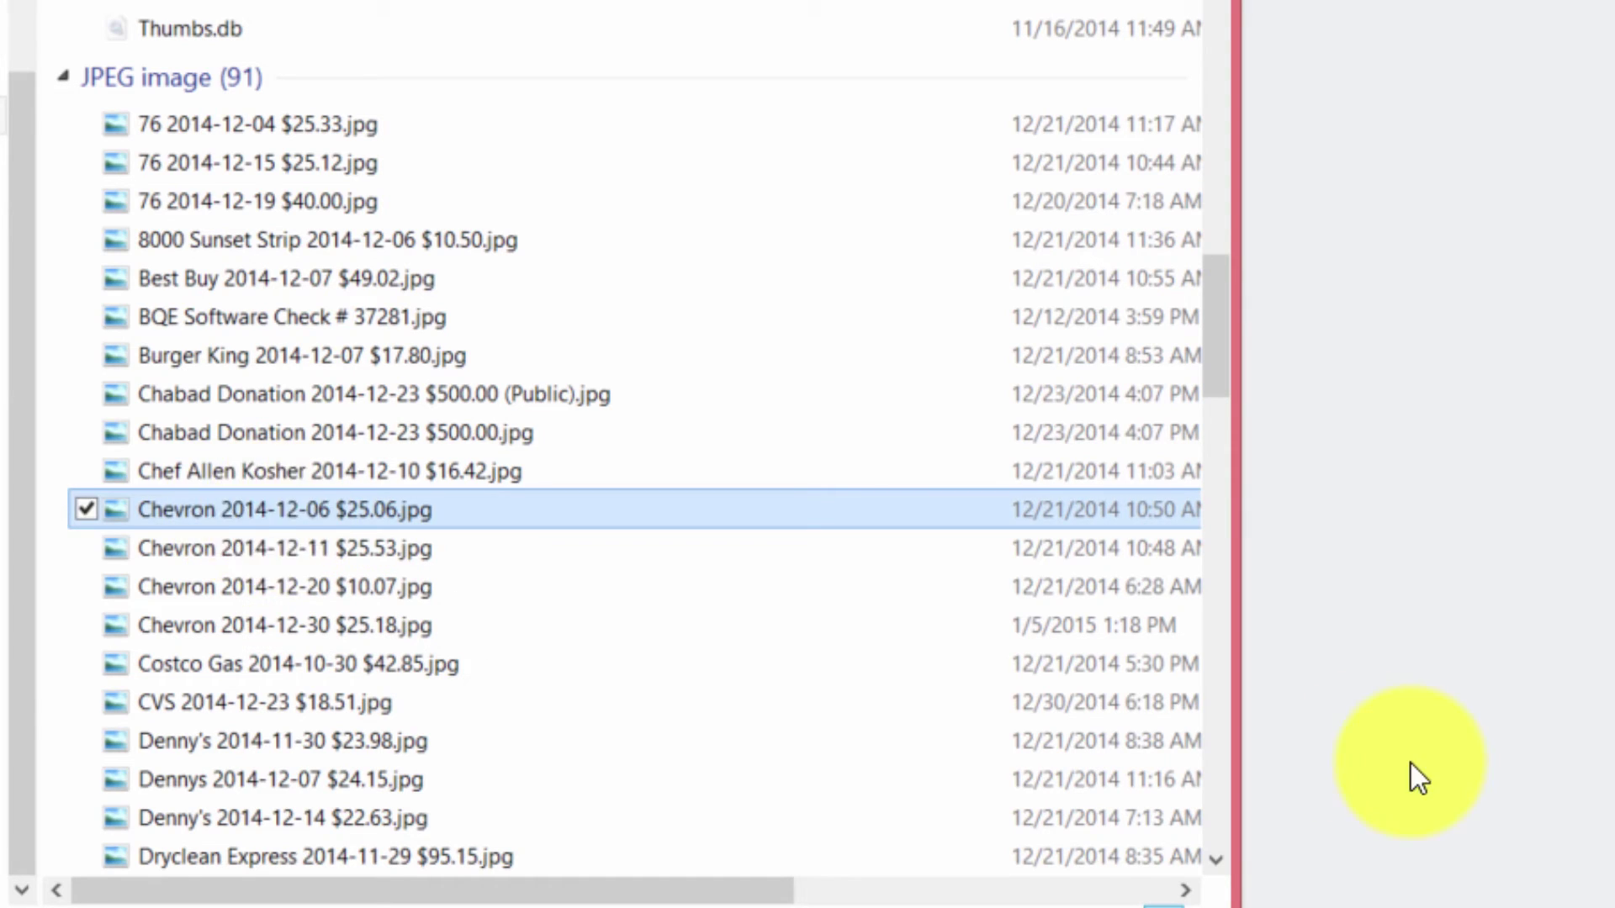
key("F2")
key("Escape")
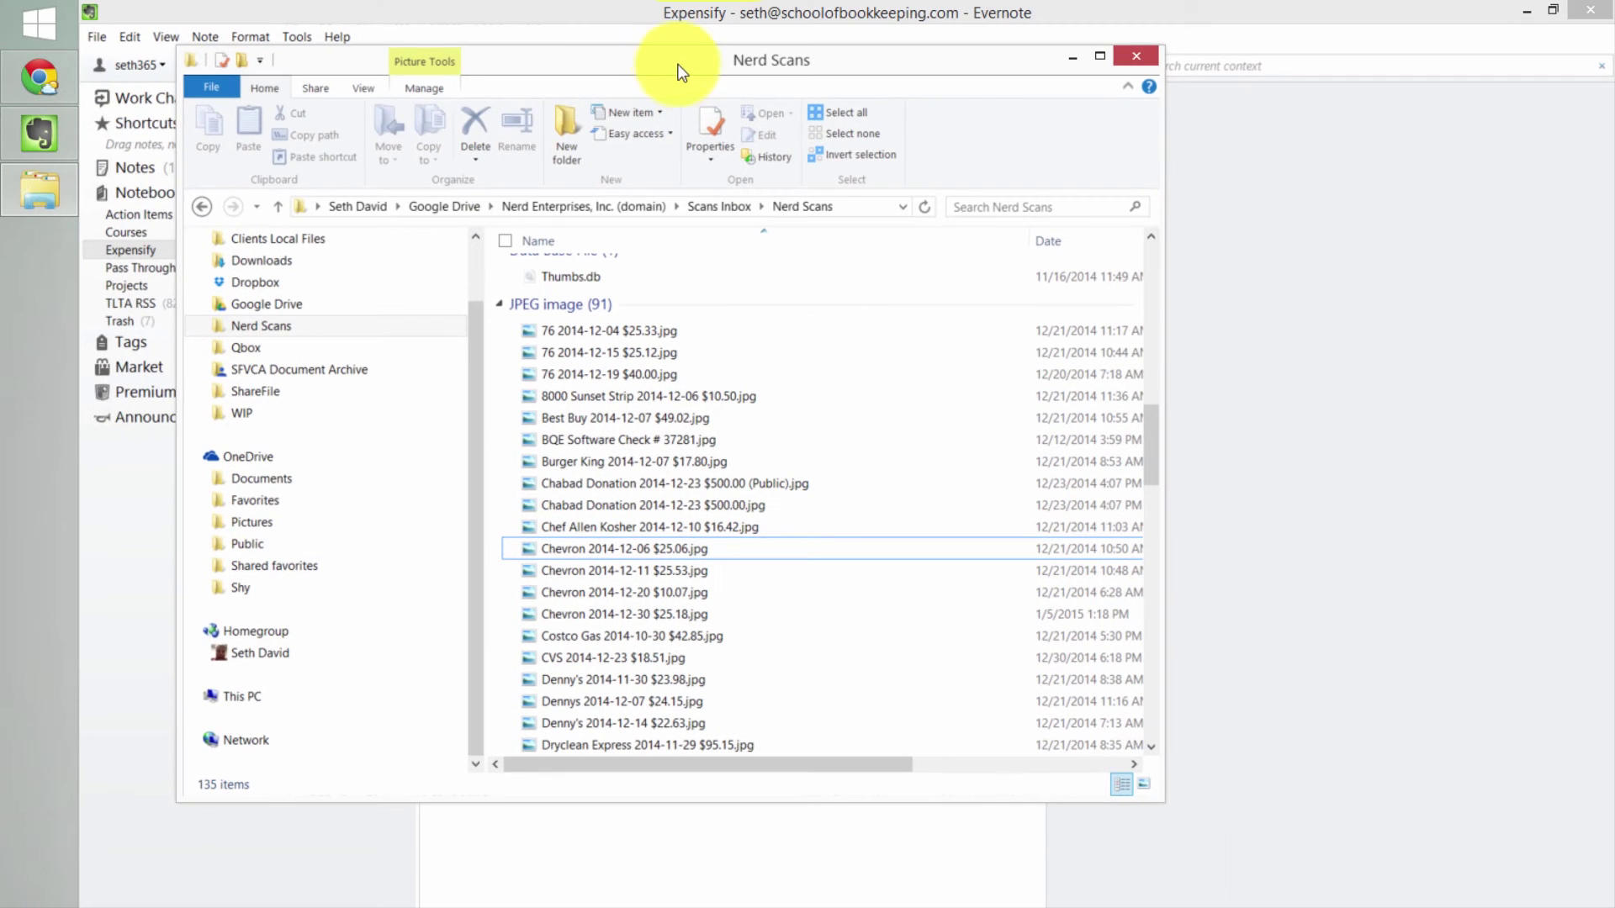
left_click(1093, 242)
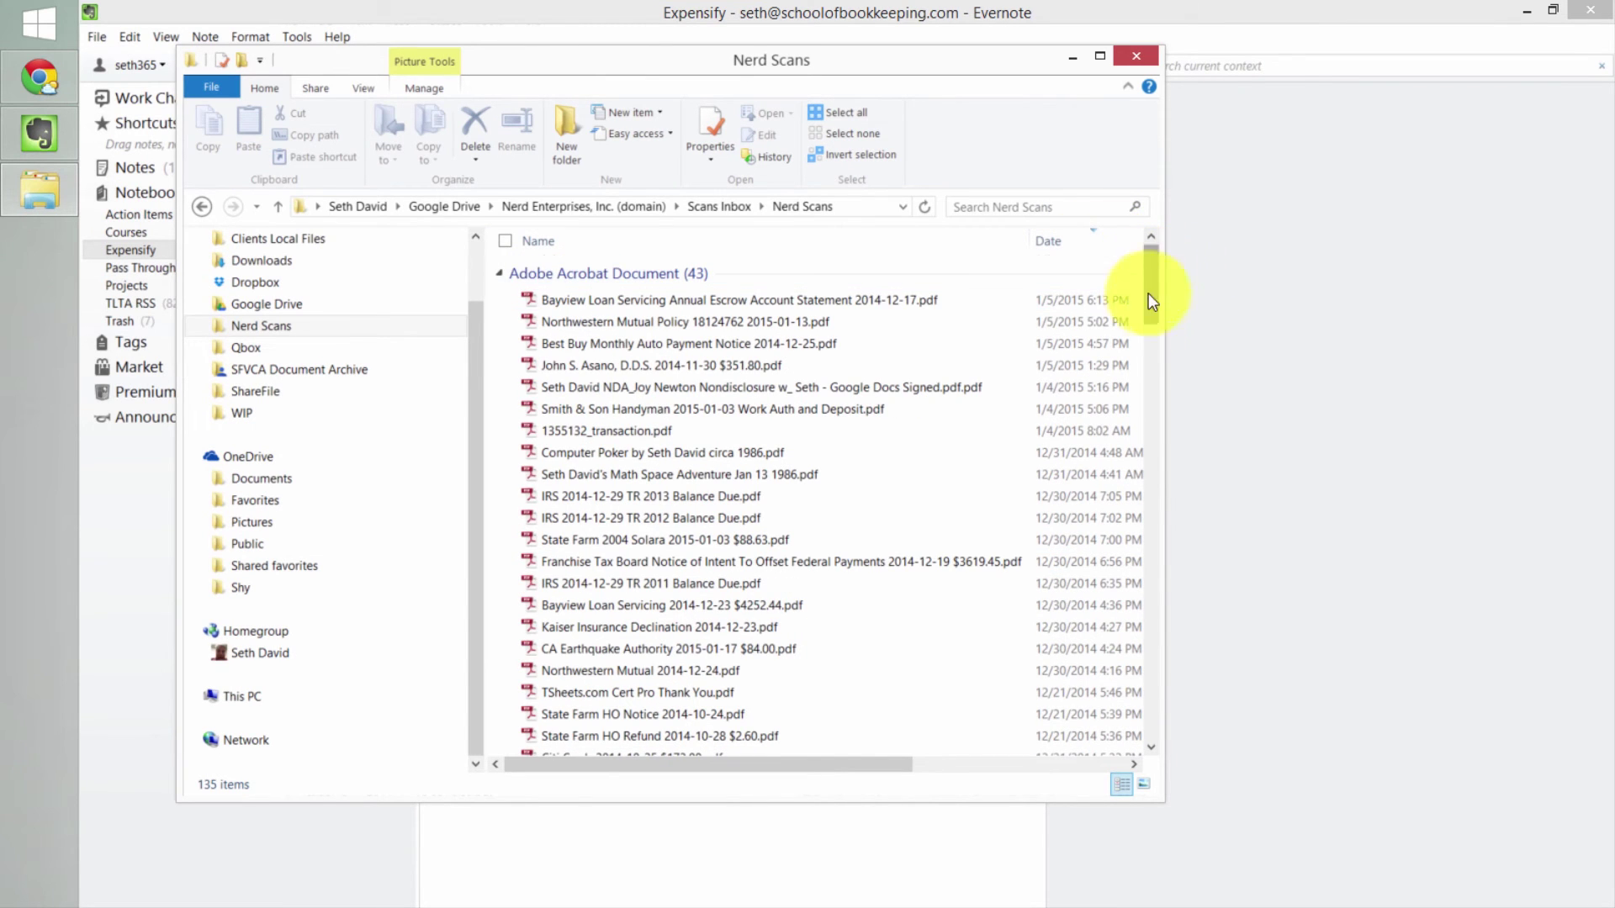
left_click_drag(1149, 293, 1151, 434)
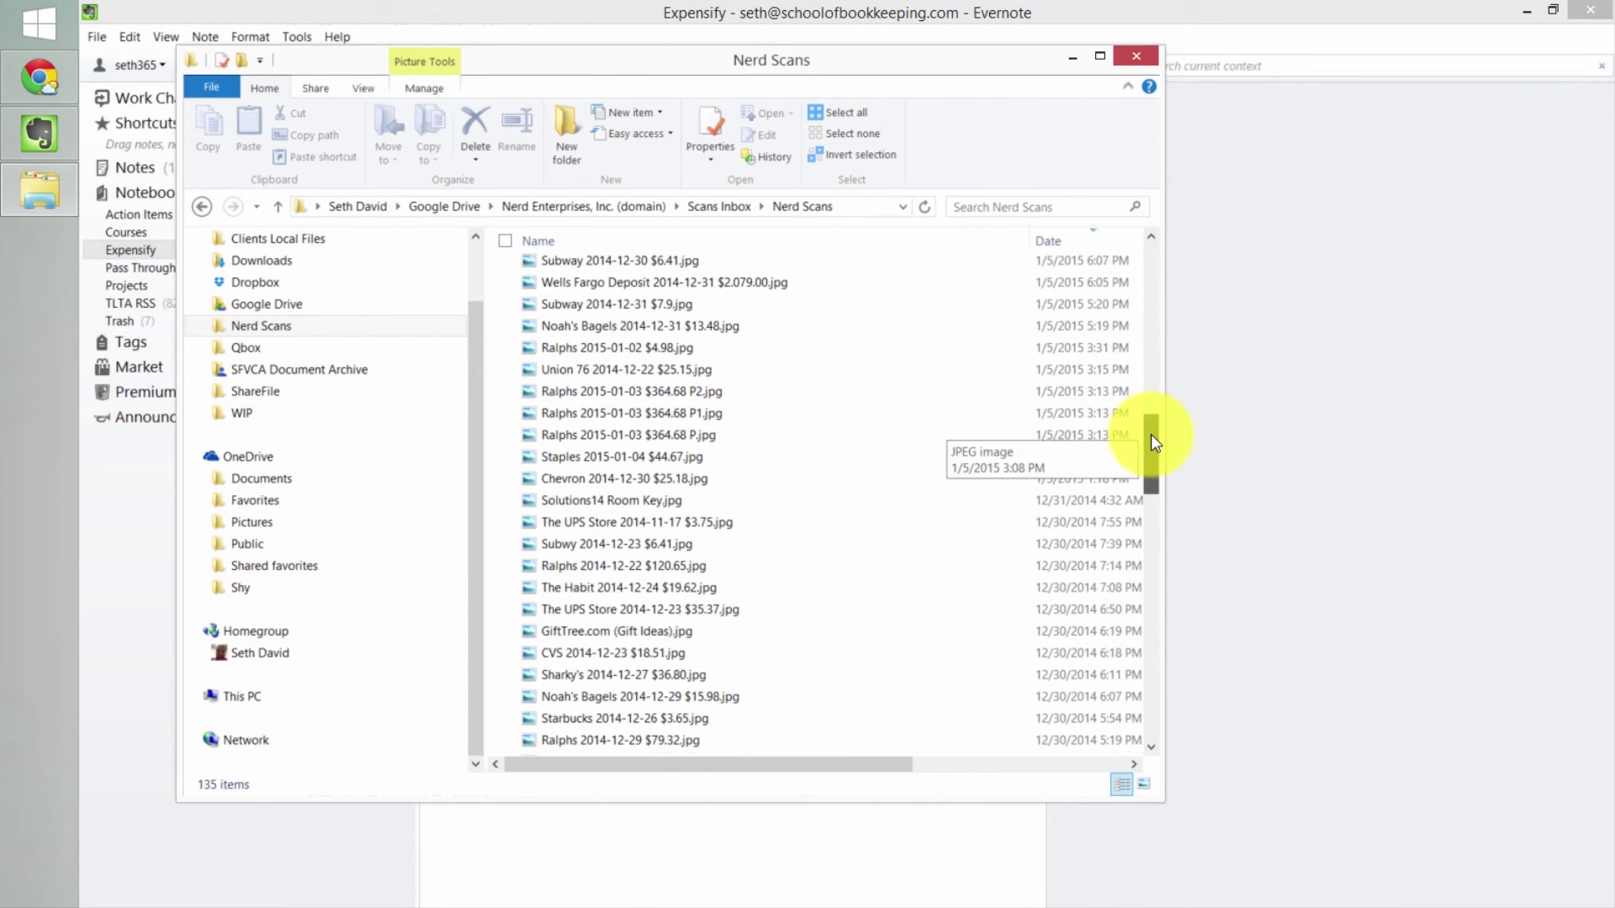
key("alt+F4")
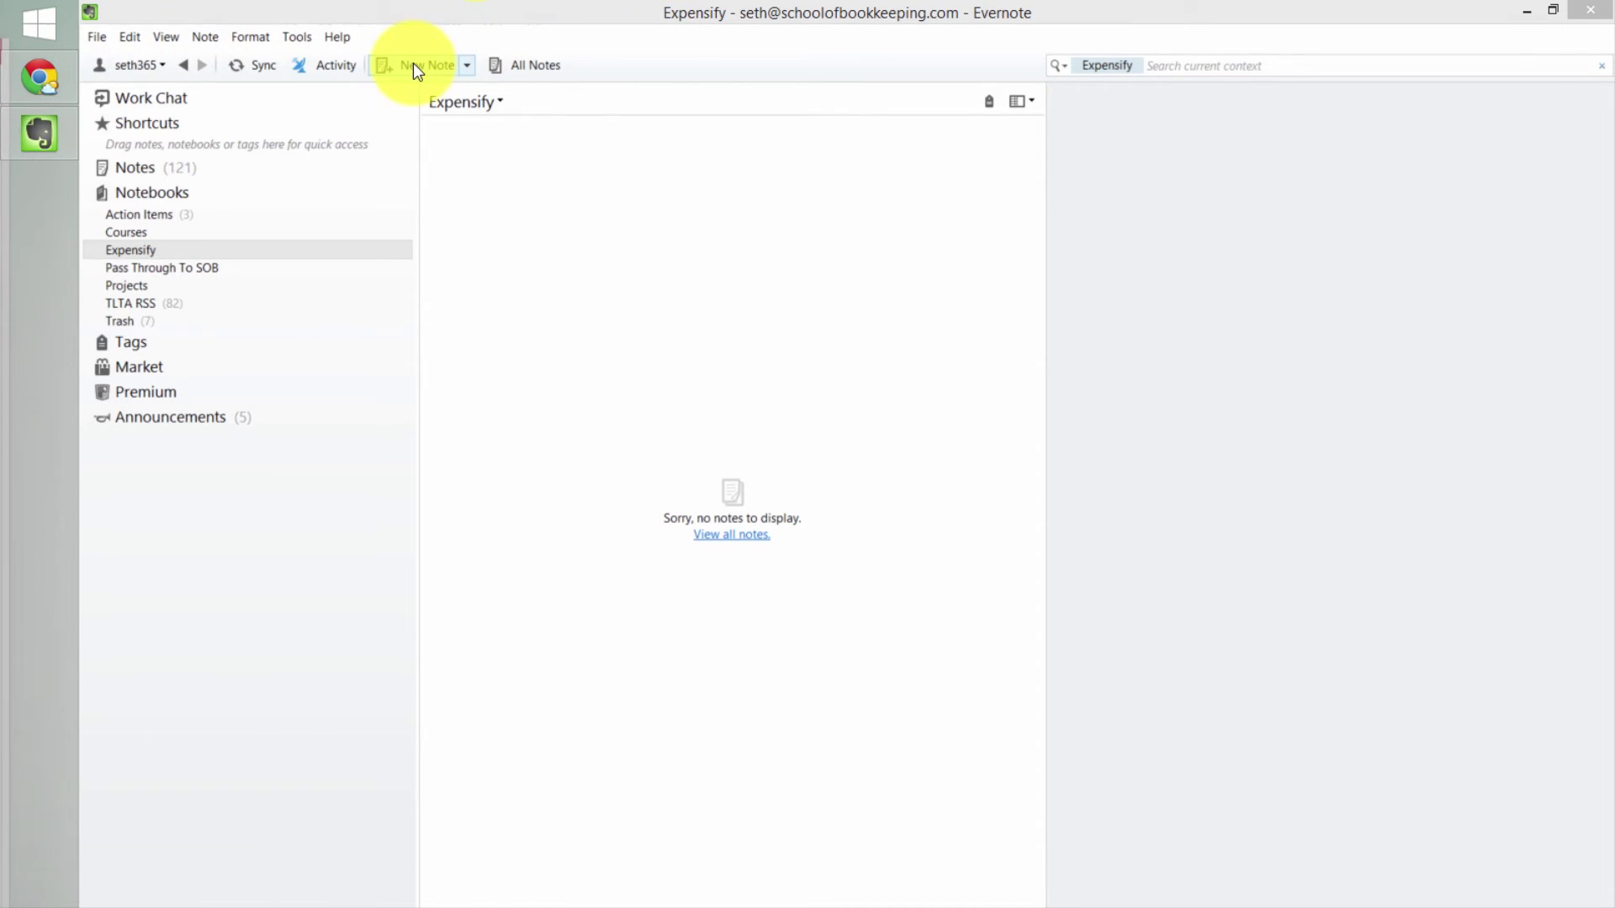
- In the Expensify notebook, create a new note containing the first receipt image
left_click(644, 313)
mouse_move(159, 250)
left_mouse_down()
mouse_move(299, 163)
mouse_move(143, 250)
left_mouse_up()
left_click(421, 65)
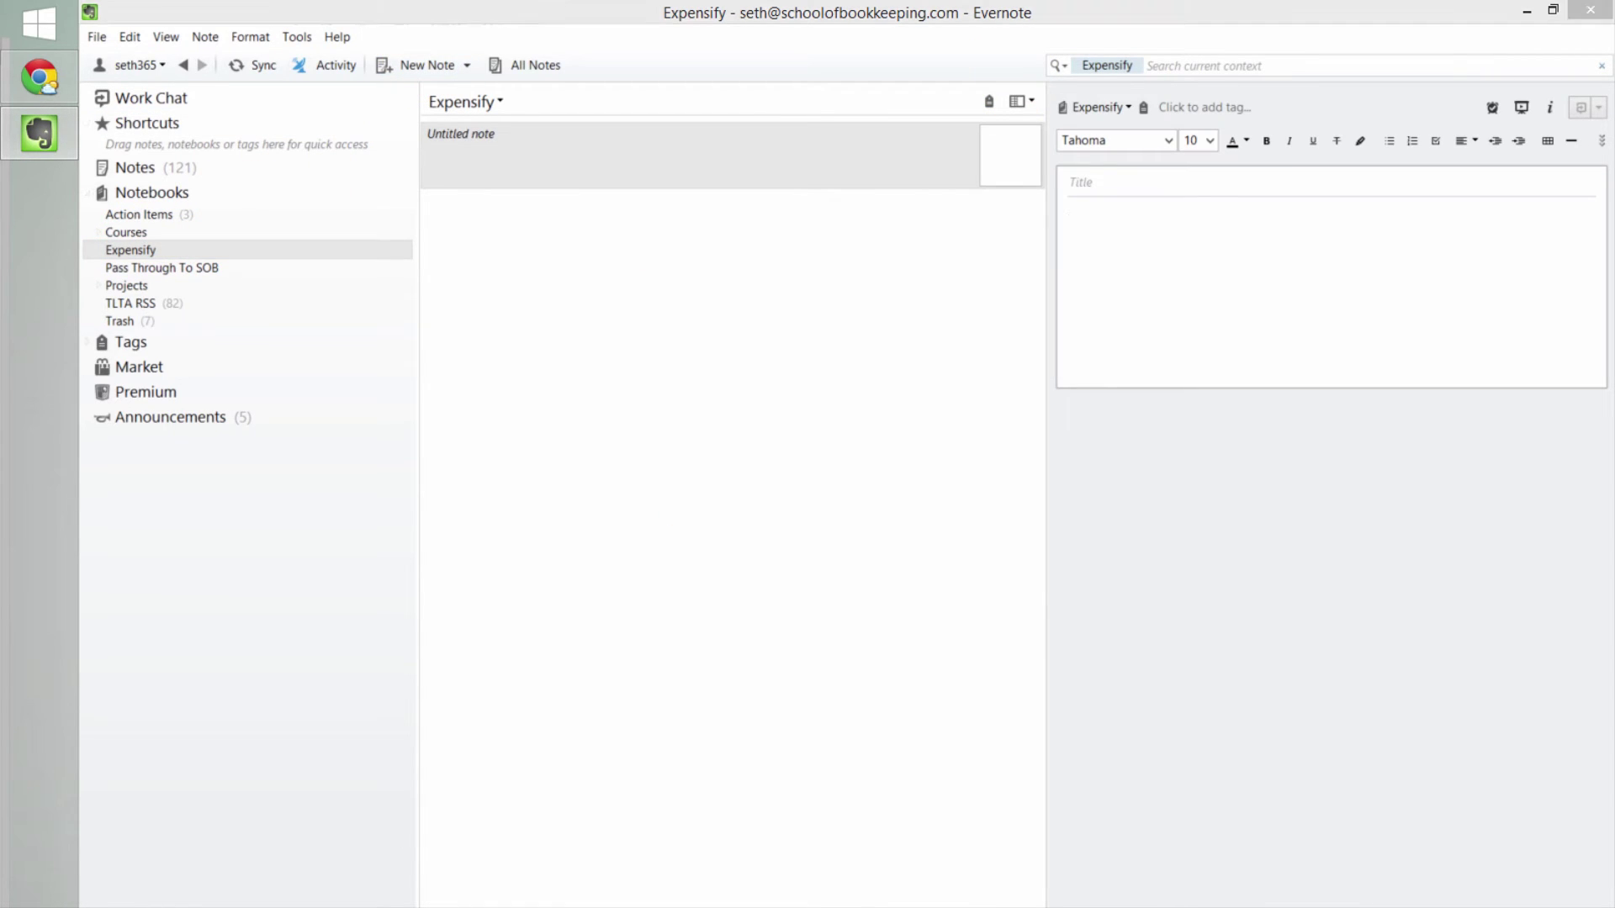
mouse_move(894, 328)
left_mouse_down()
mouse_move(786, 238)
mouse_move(1180, 303)
left_mouse_up()
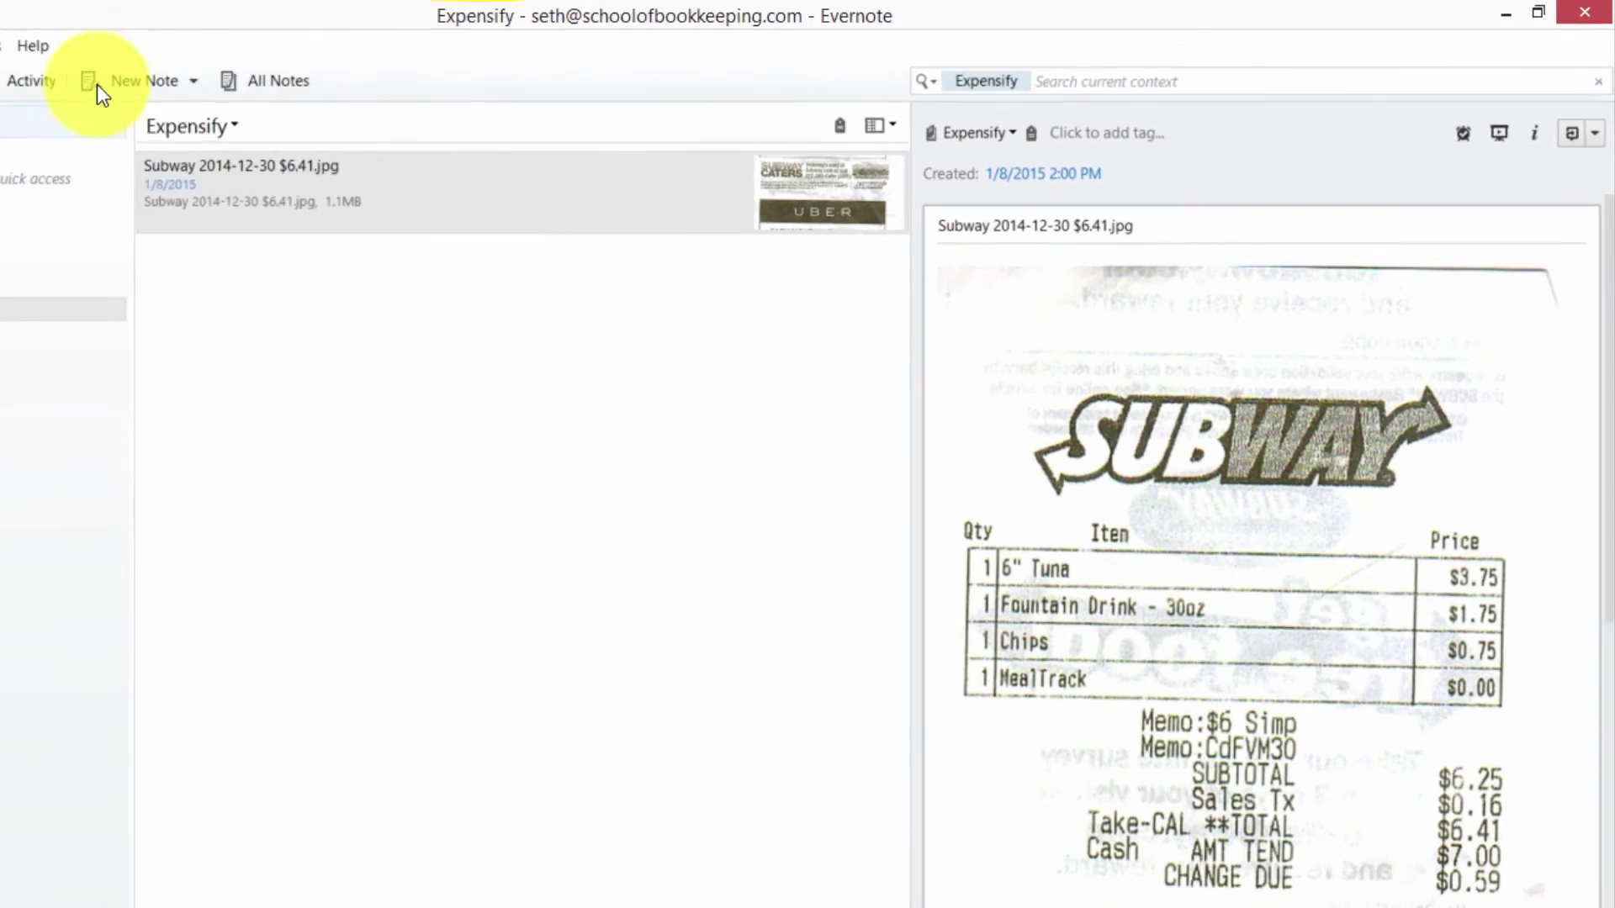
- Add three more notes holding the Subway, Noah's Bagels and Union 76 receipt images
left_click(98, 84)
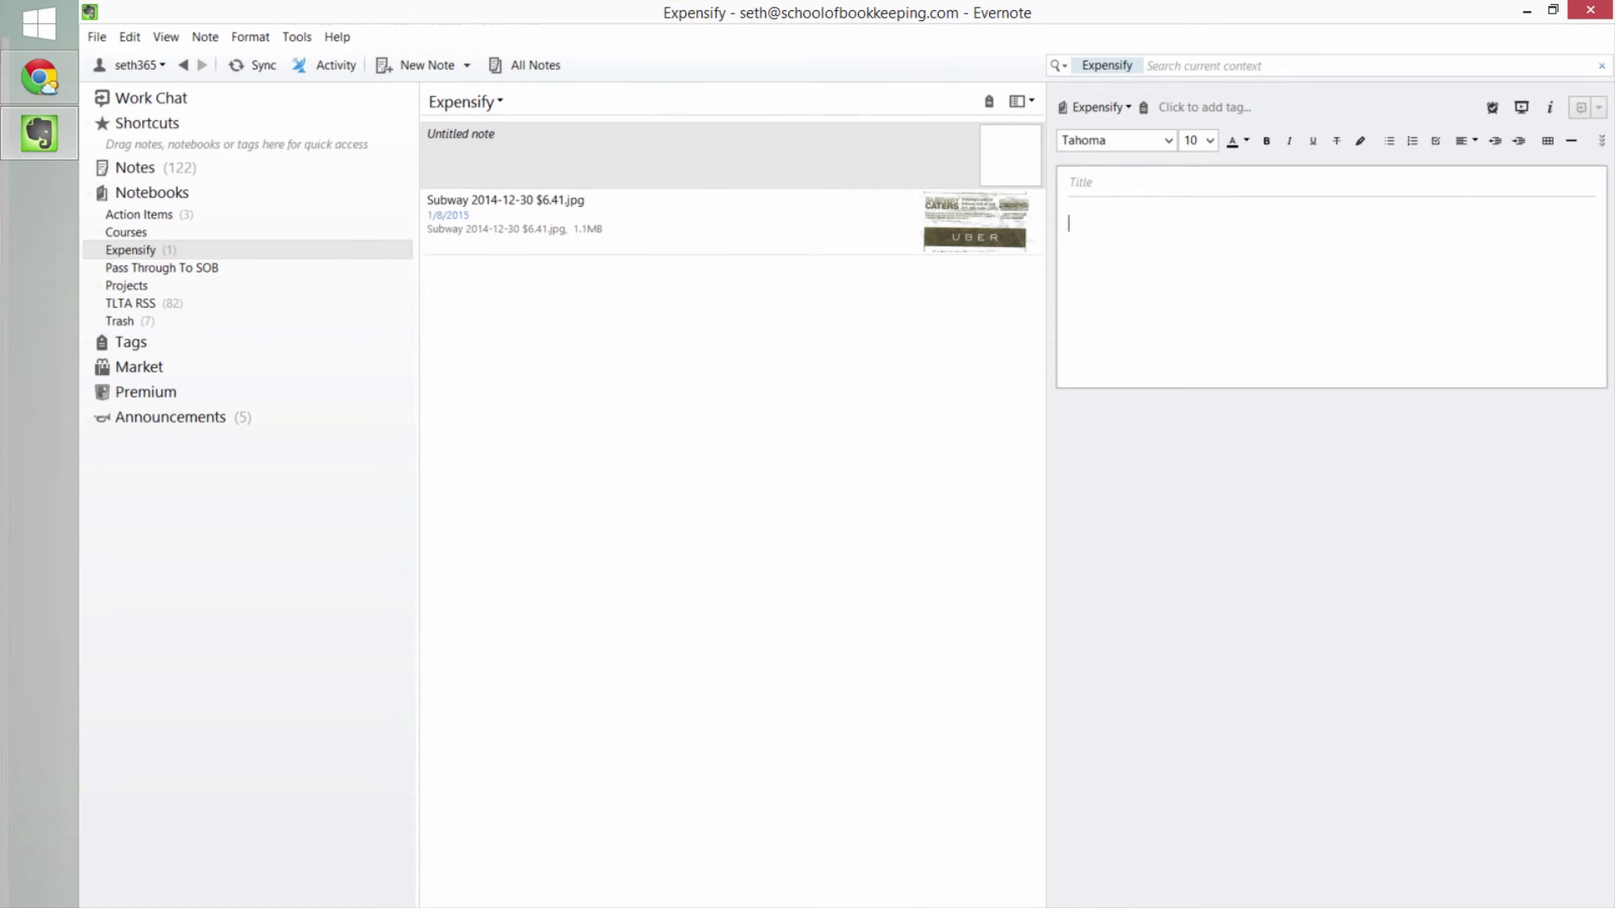
left_click_drag(1614, 316, 1366, 325)
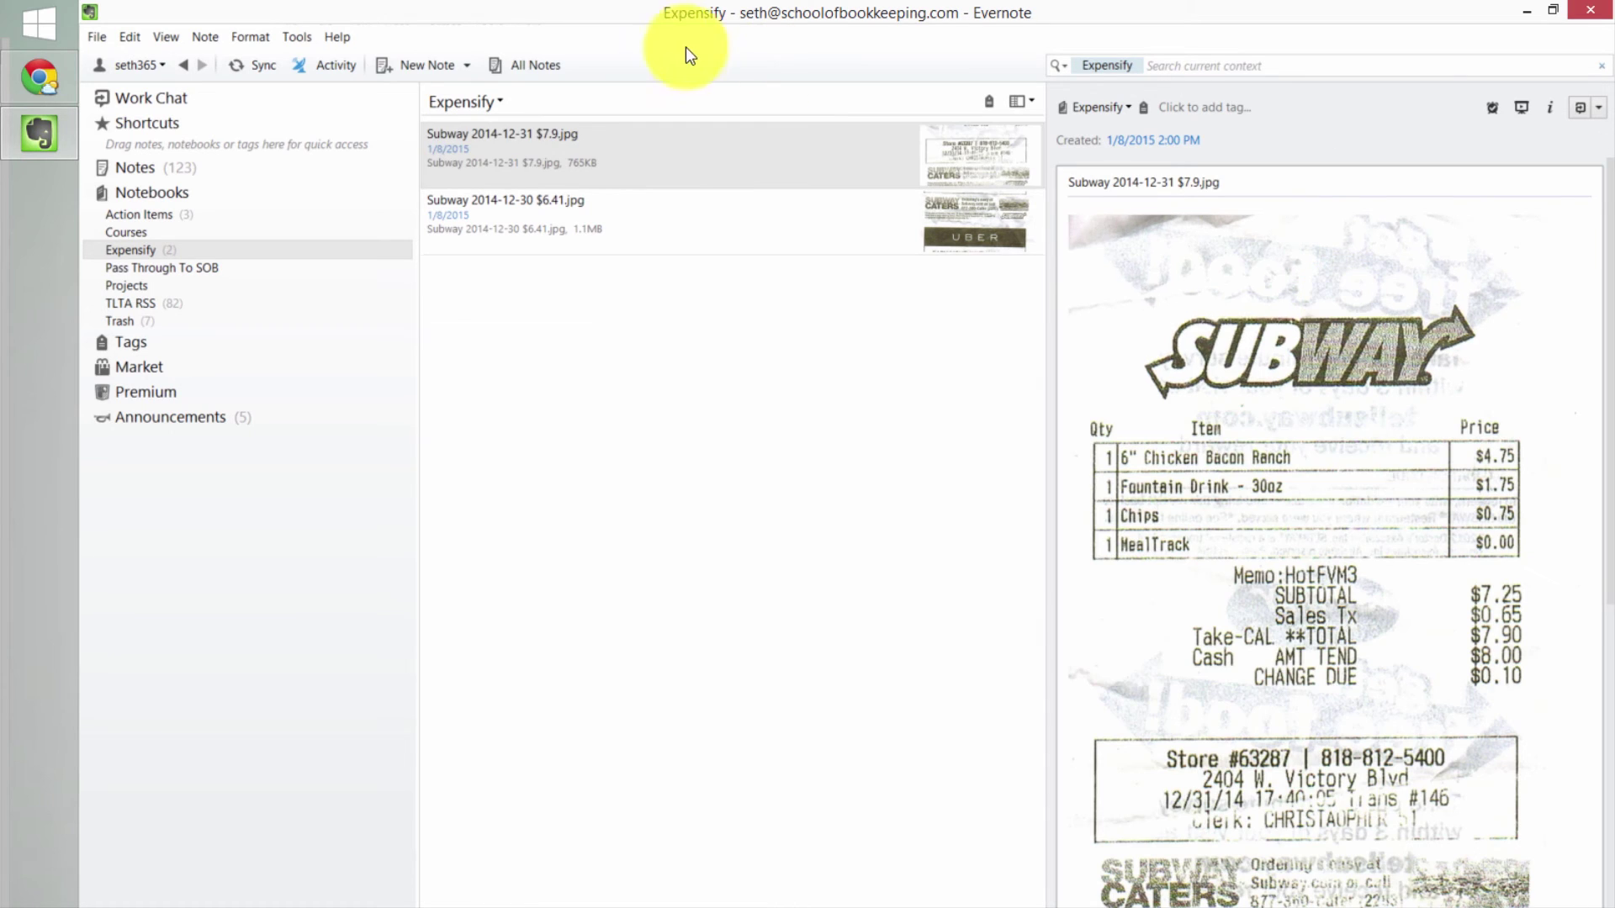
left_click(416, 67)
left_click_drag(1614, 317, 1233, 317)
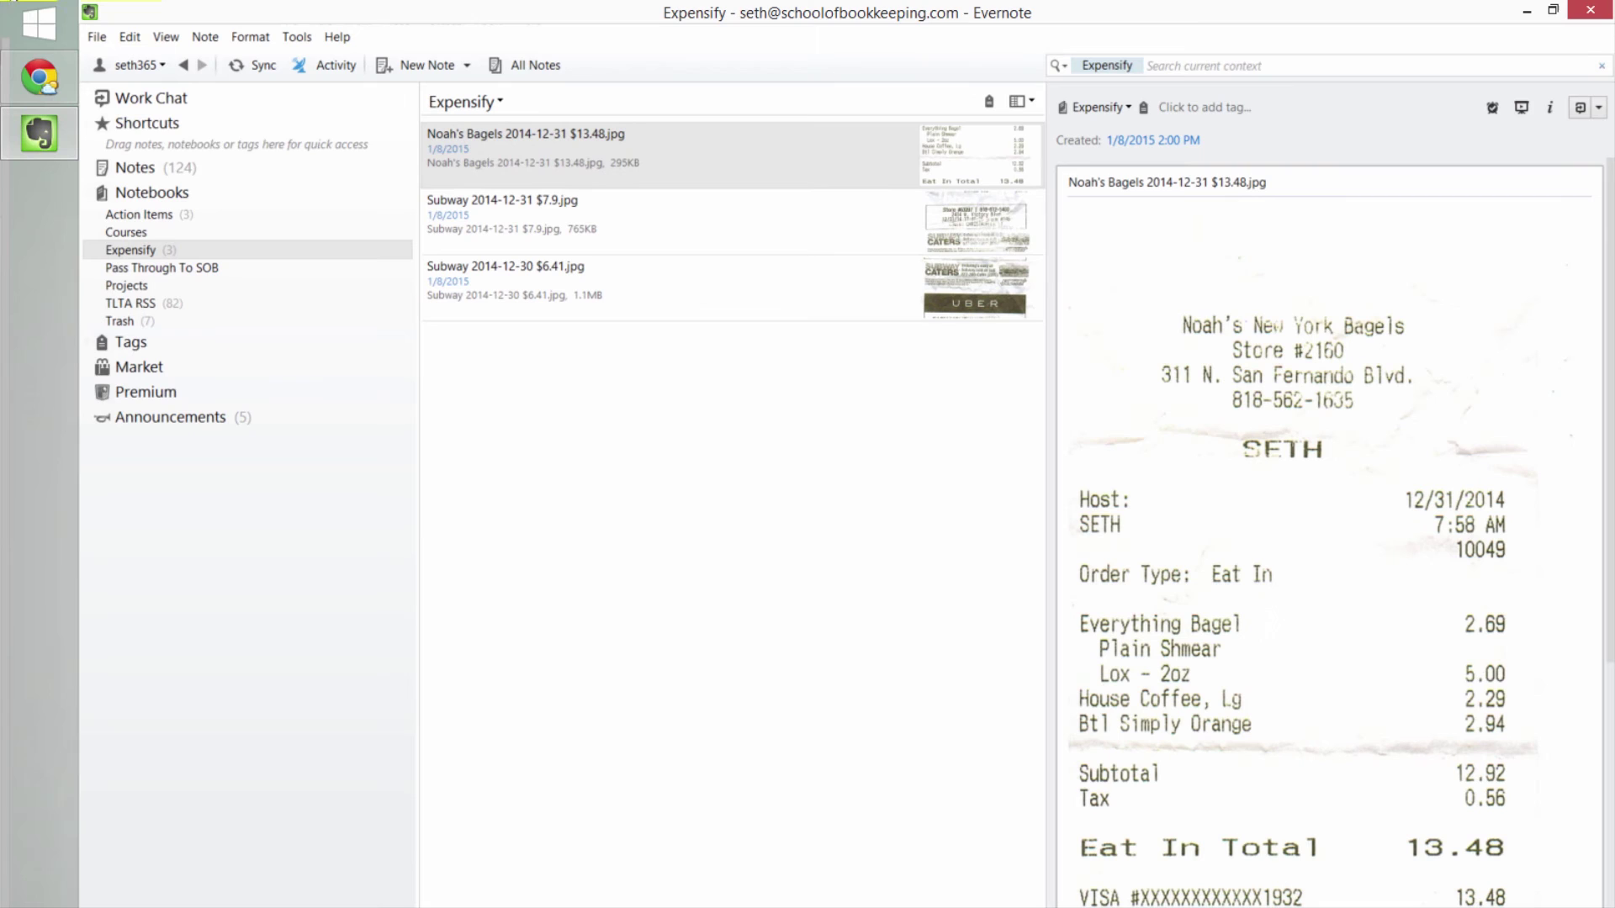
left_click(425, 66)
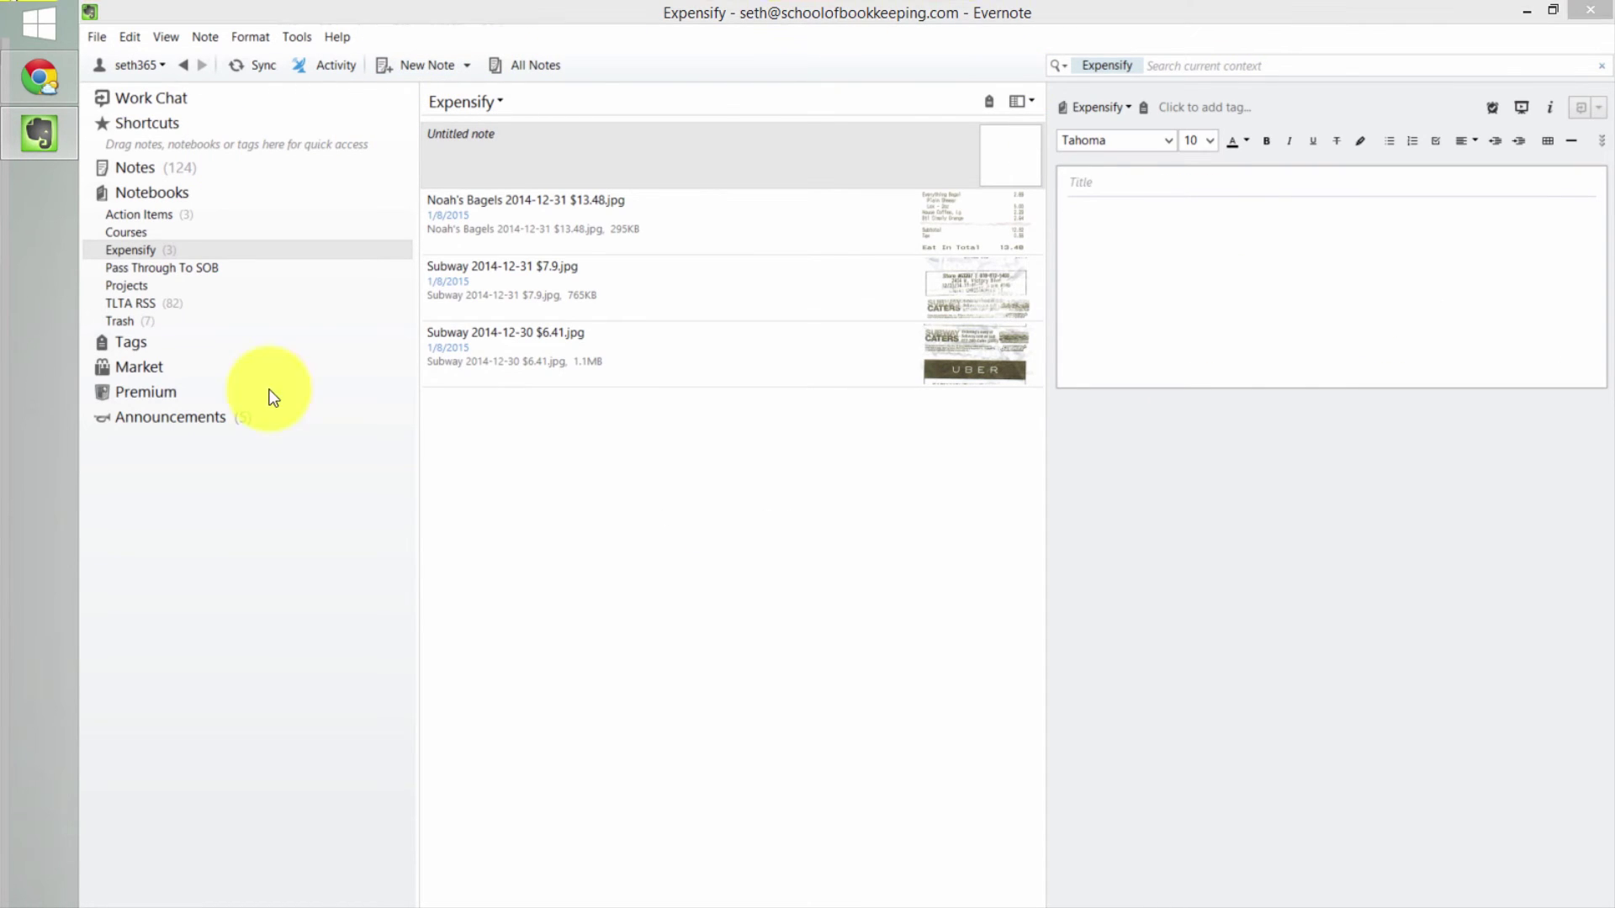
left_click_drag(270, 389, 1125, 288)
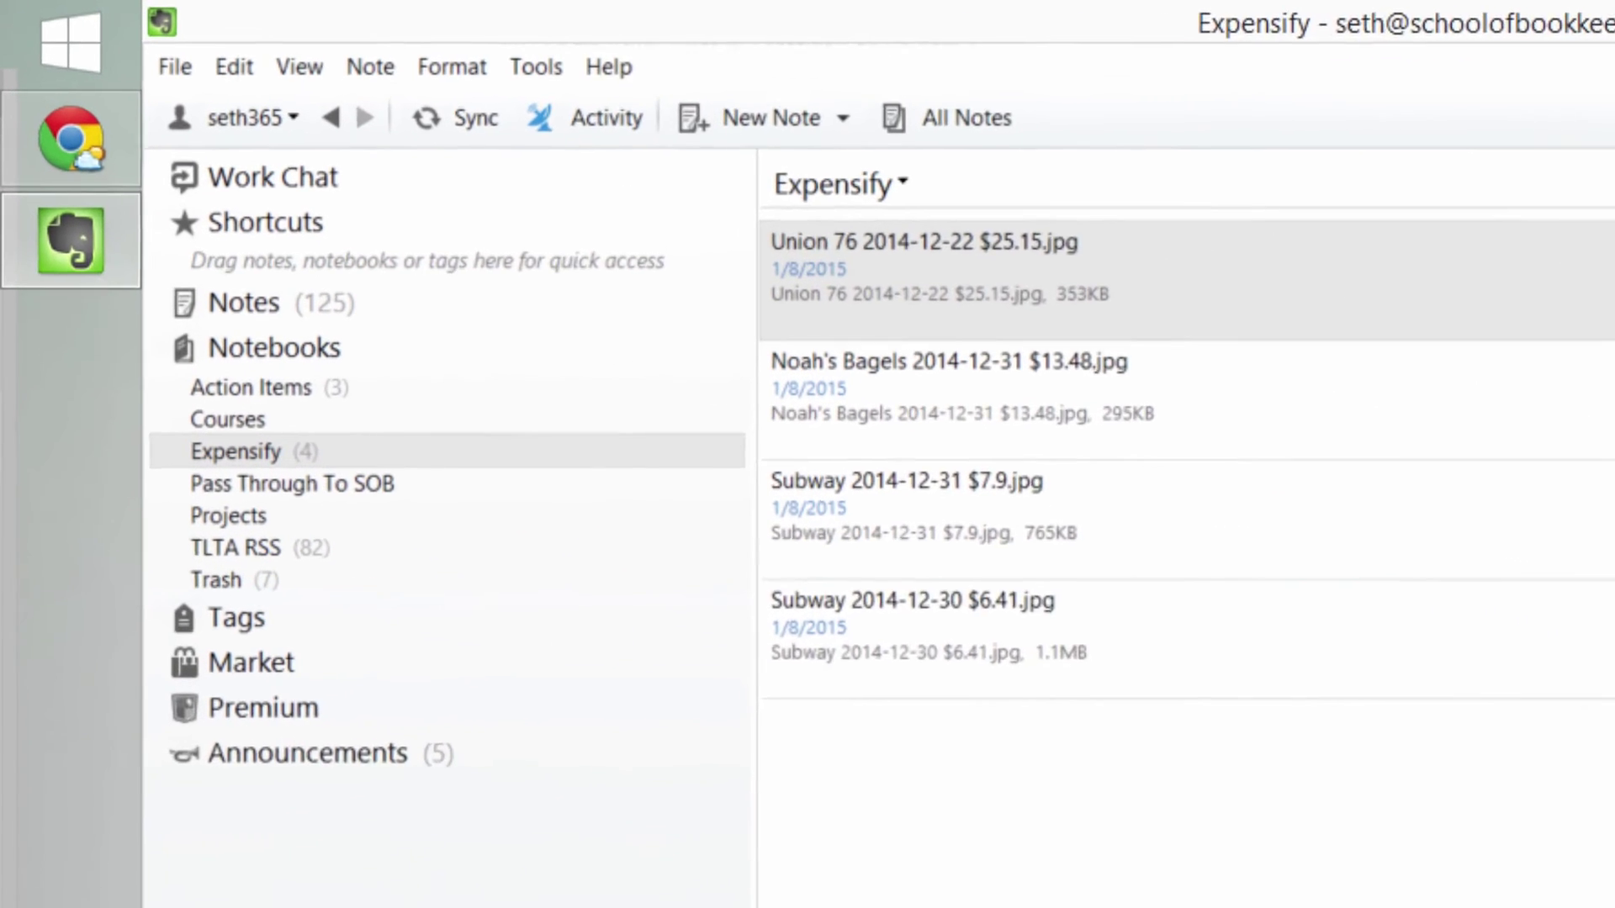
- Sync the four receipt notes and close Evernote
left_click(475, 119)
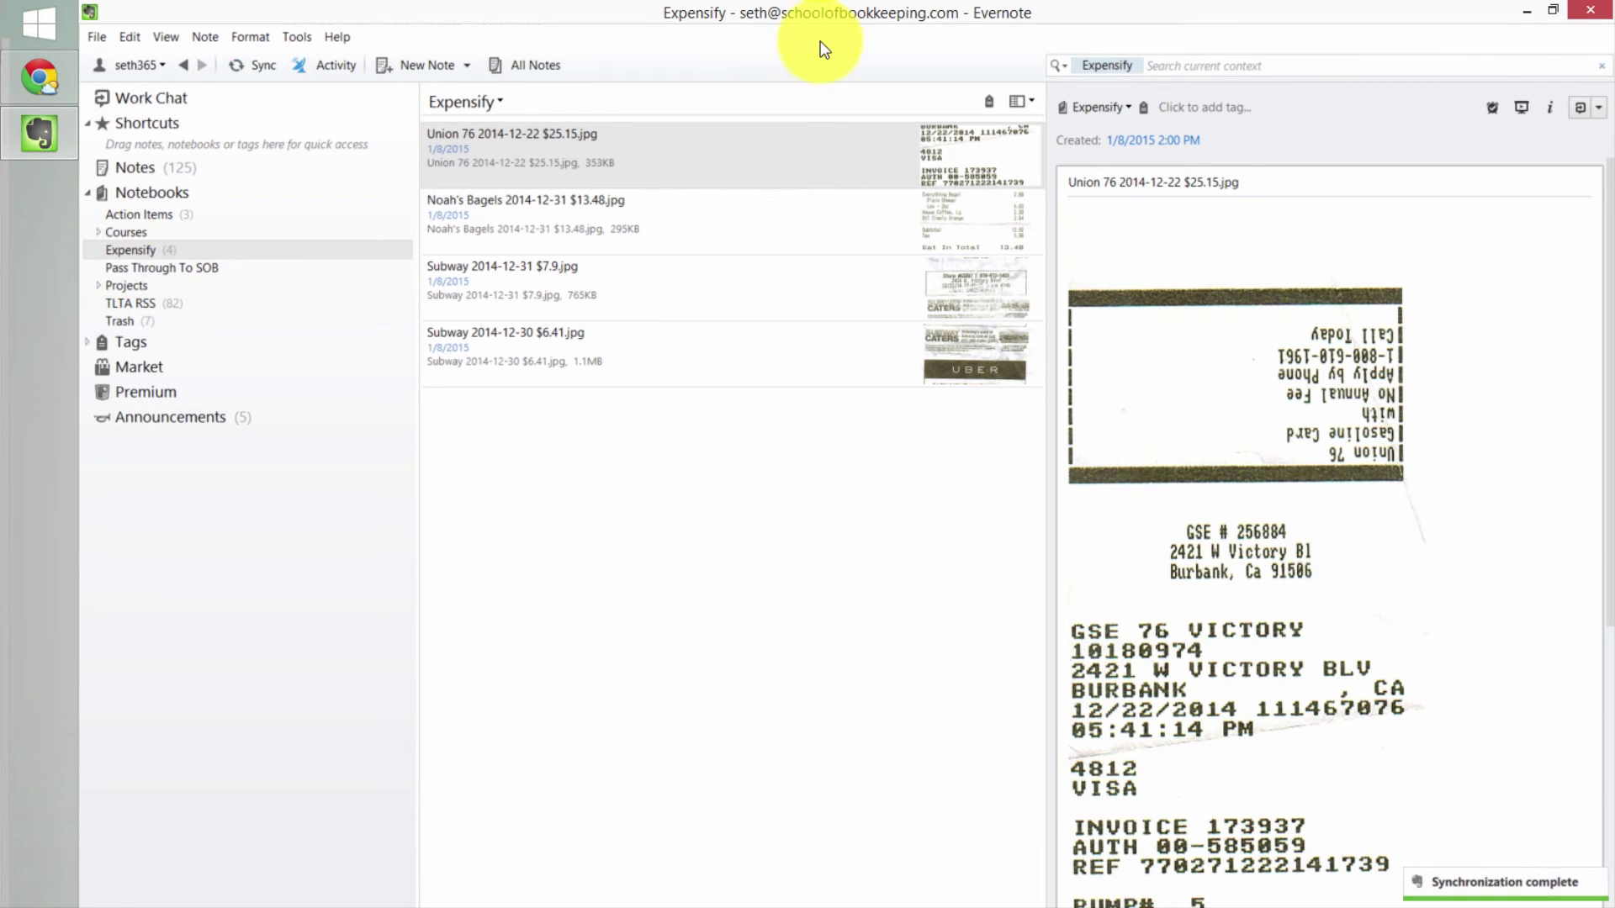
left_click_drag(815, 18, 1033, 149)
key("alt+F4")
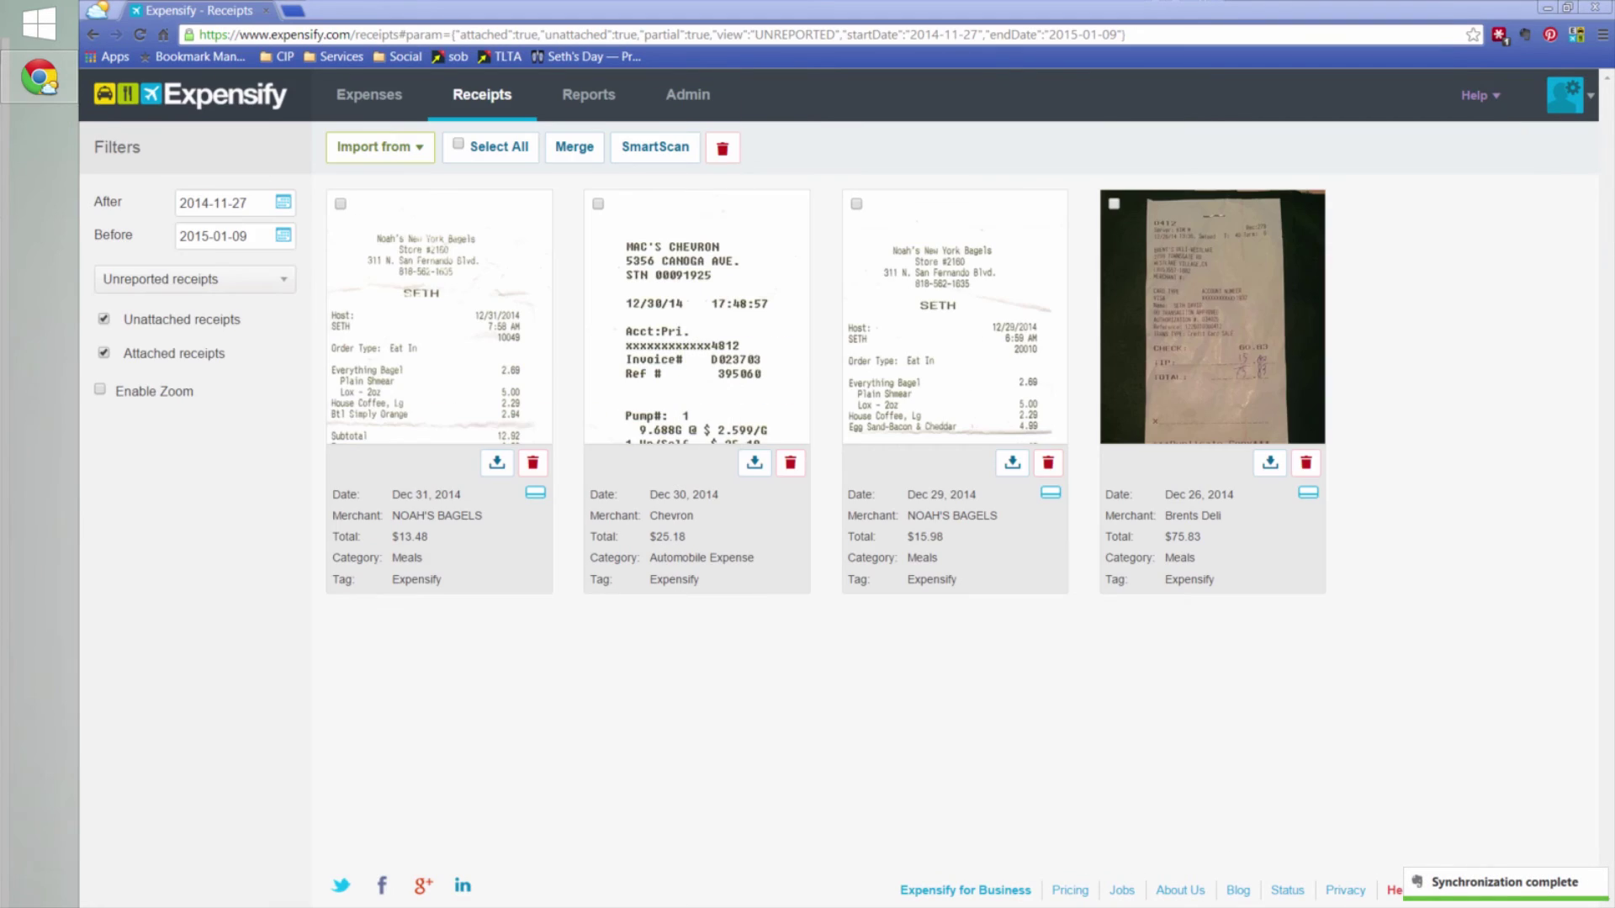
- Reload Expensify's Receipts page to show the Union 76 and Subway receipts from Evernote
left_click(481, 96)
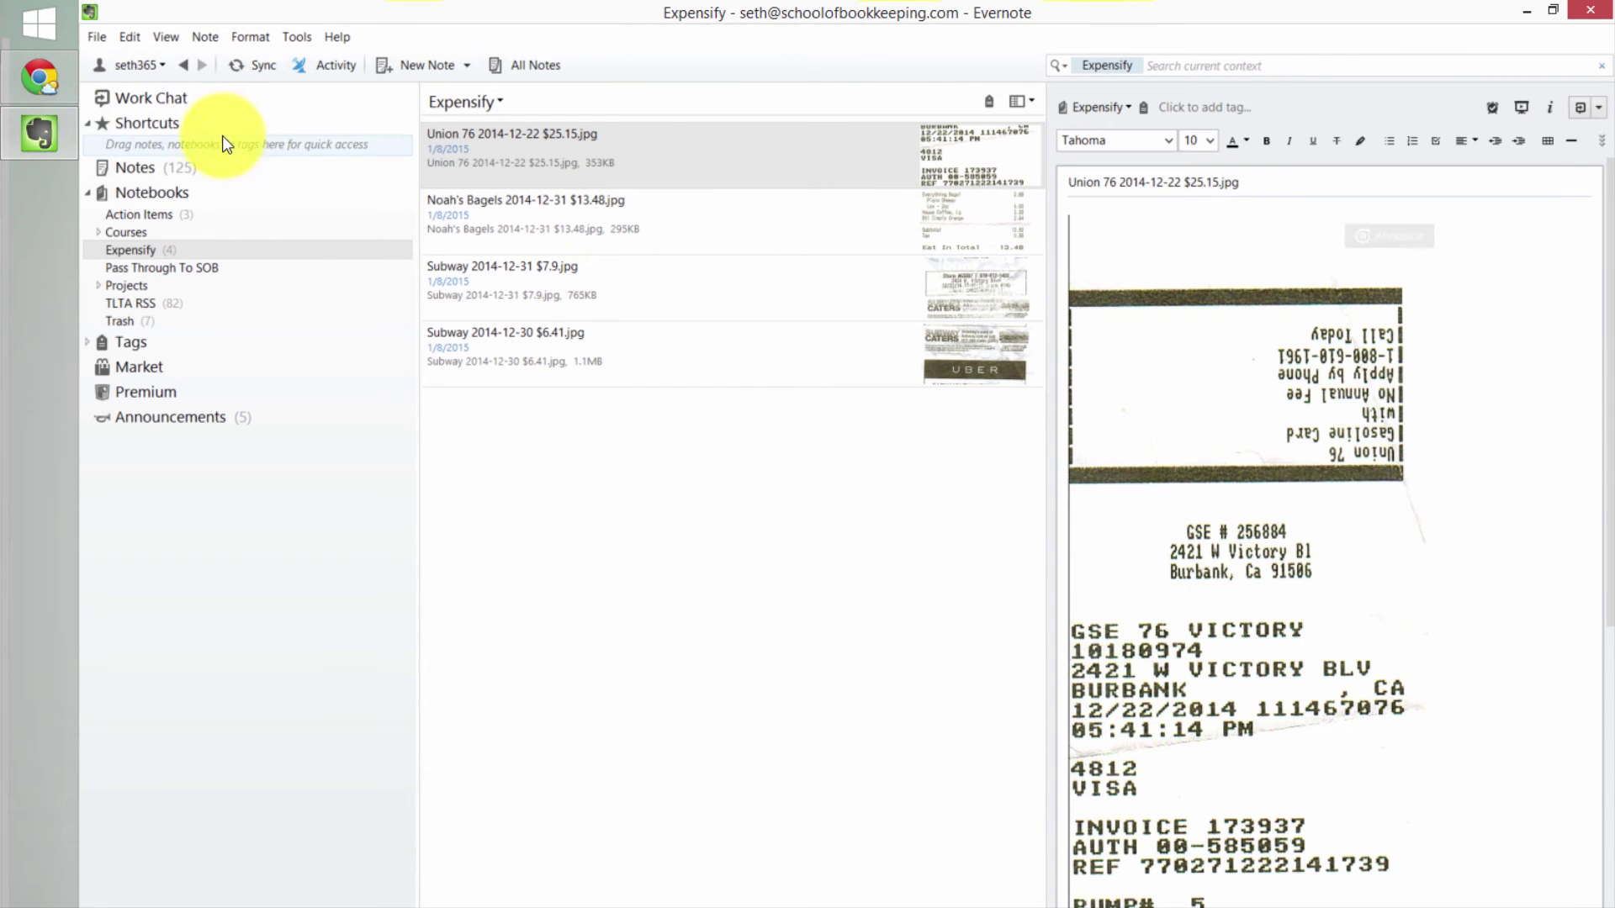
- Search all Evernote notes for 76 and inspect the Union 76 receipt note
left_click(504, 65)
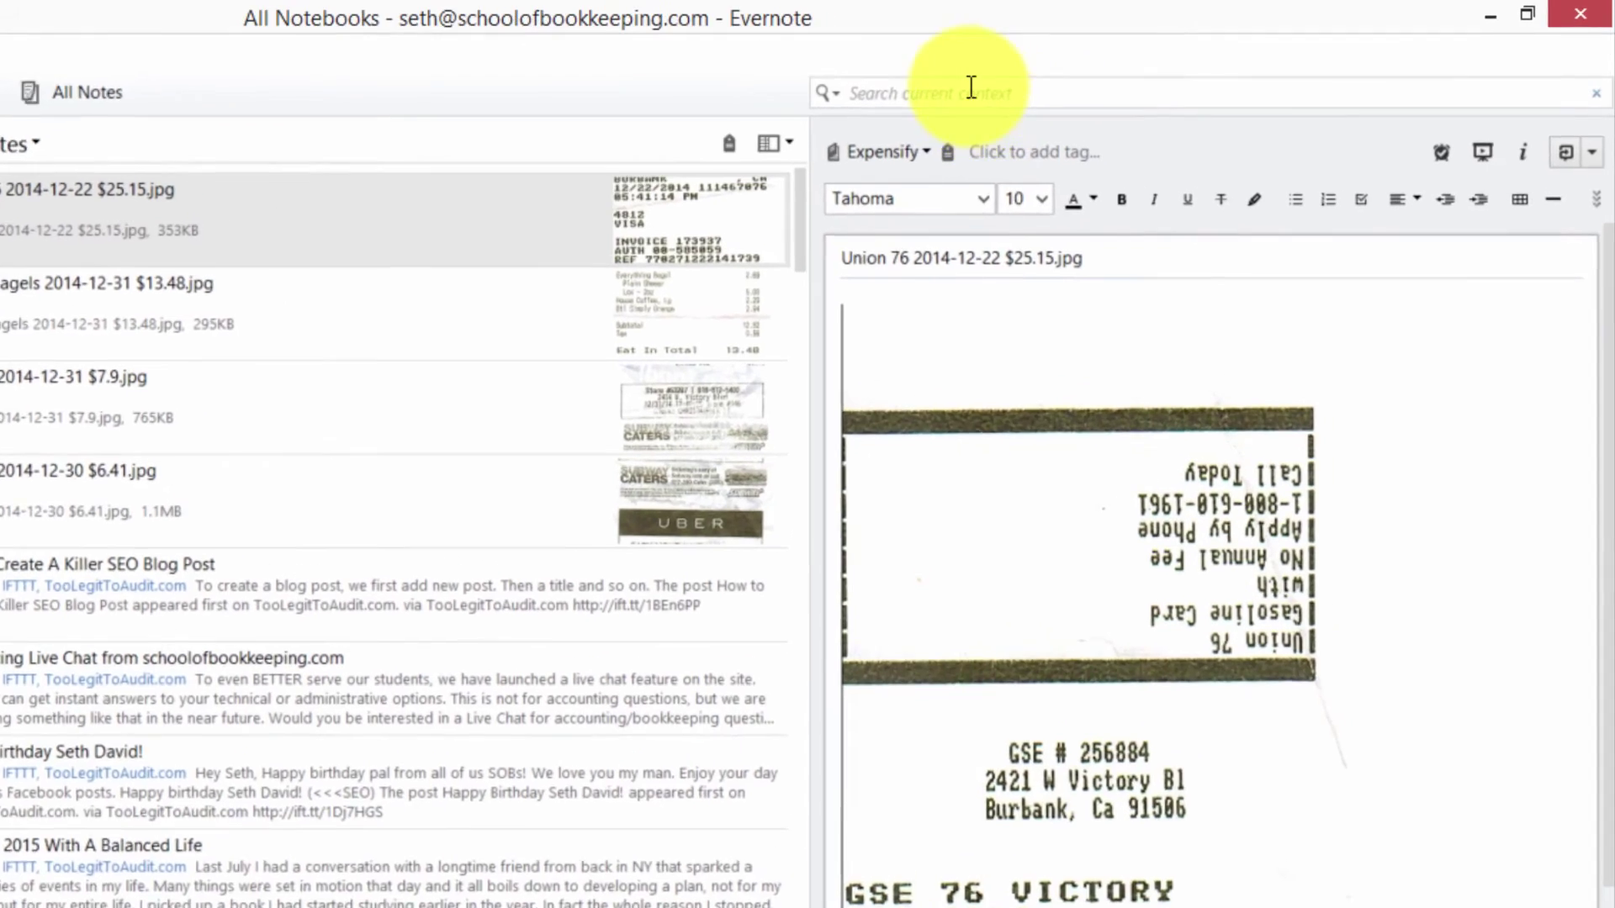
left_click(1148, 68)
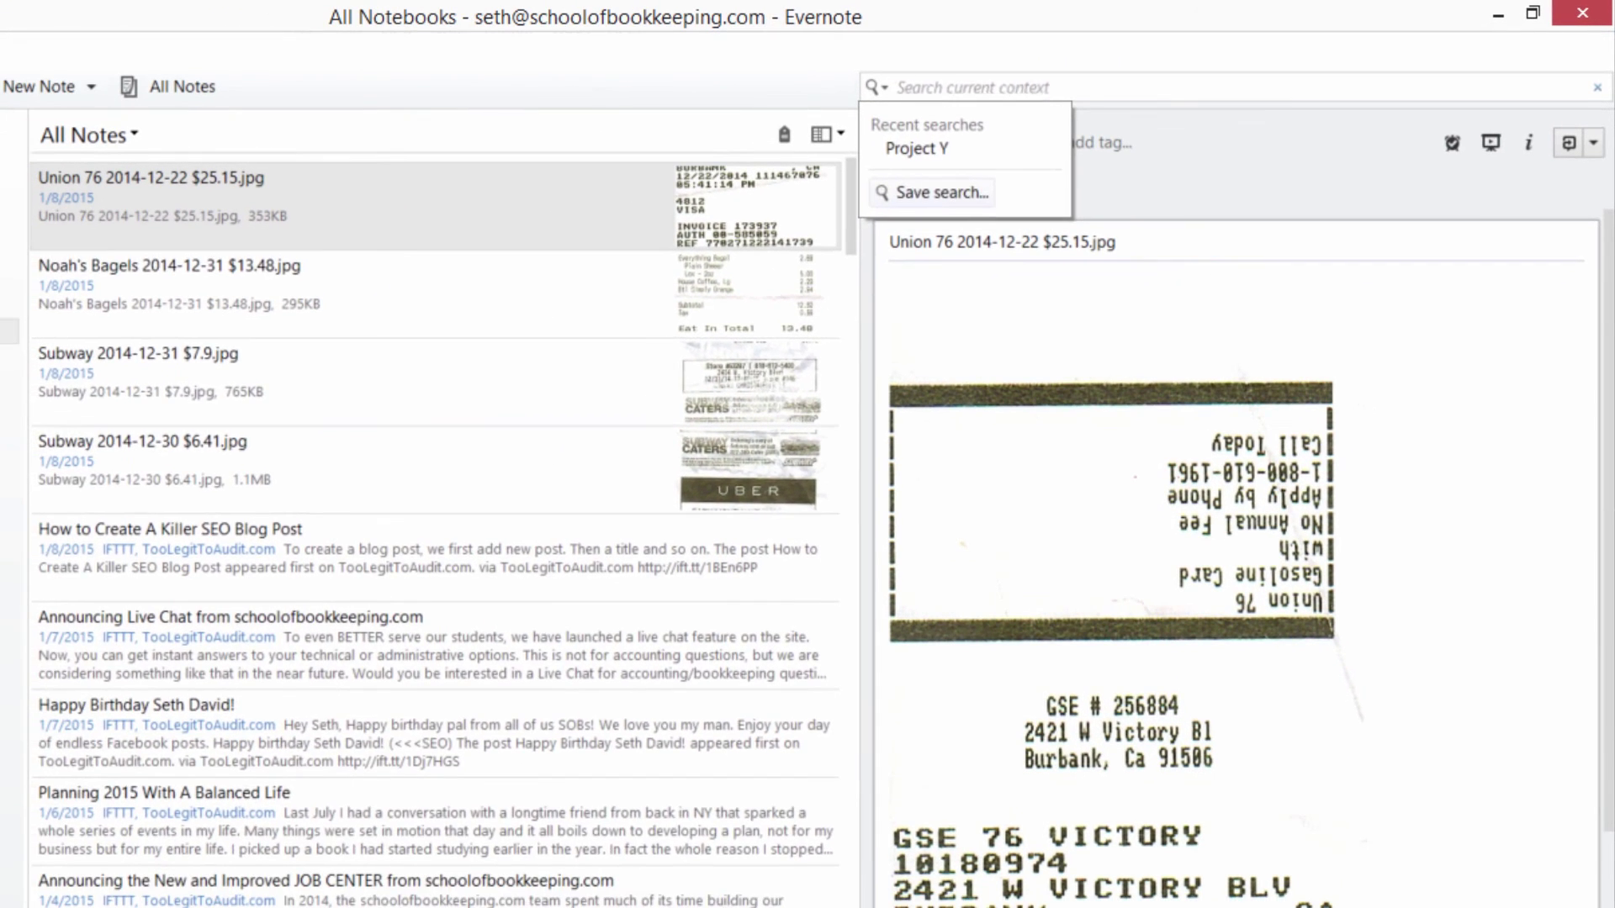
type("76")
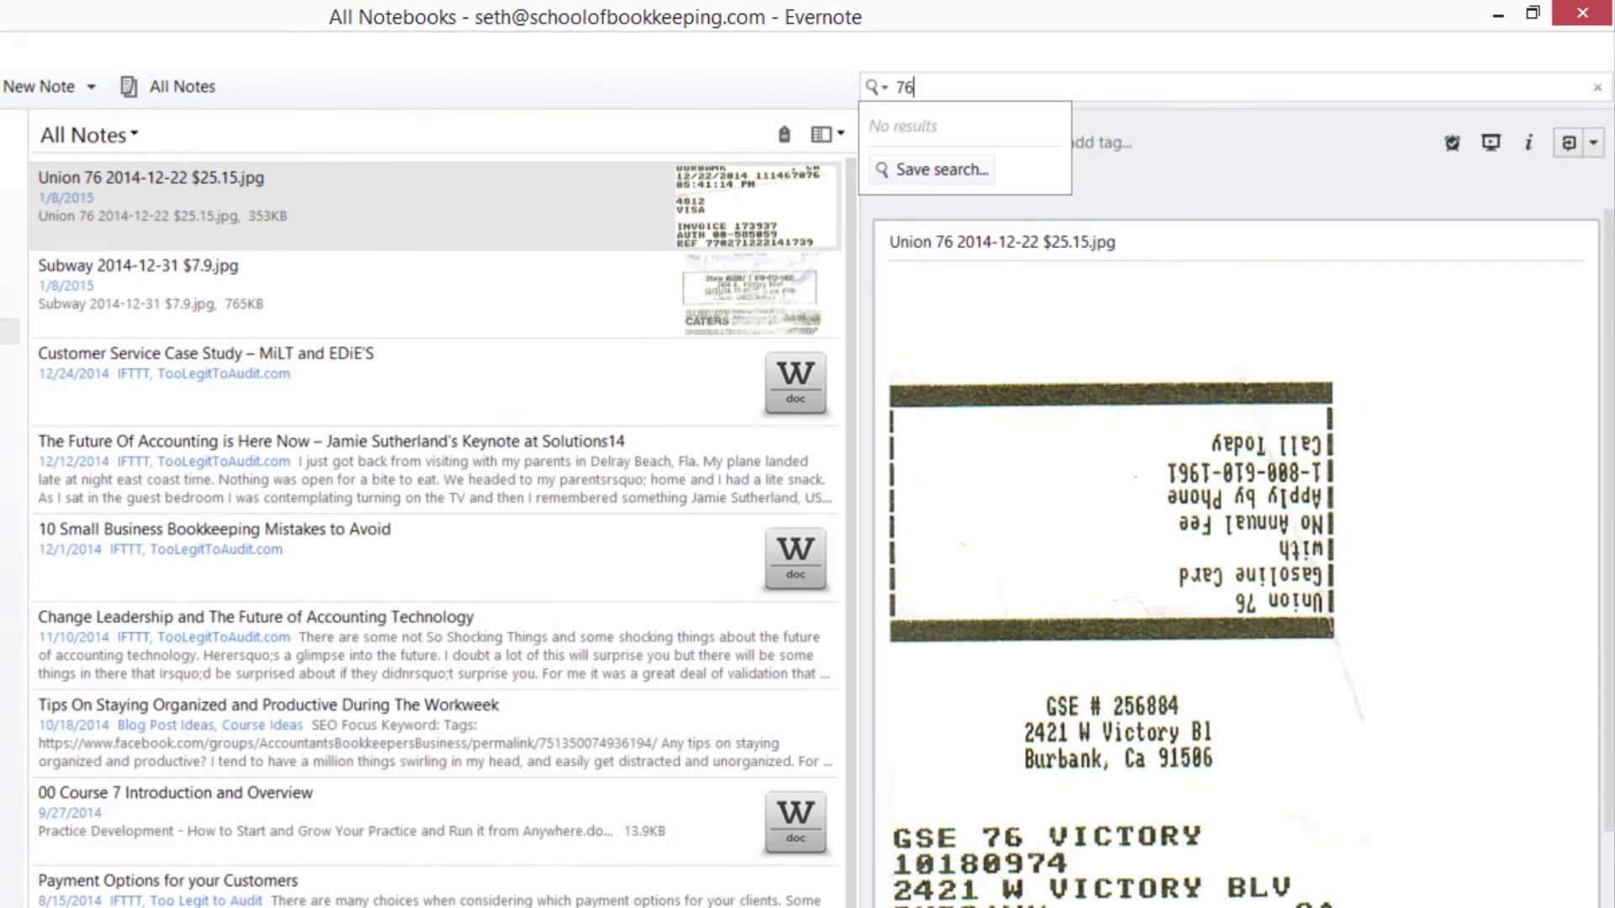
key("Return")
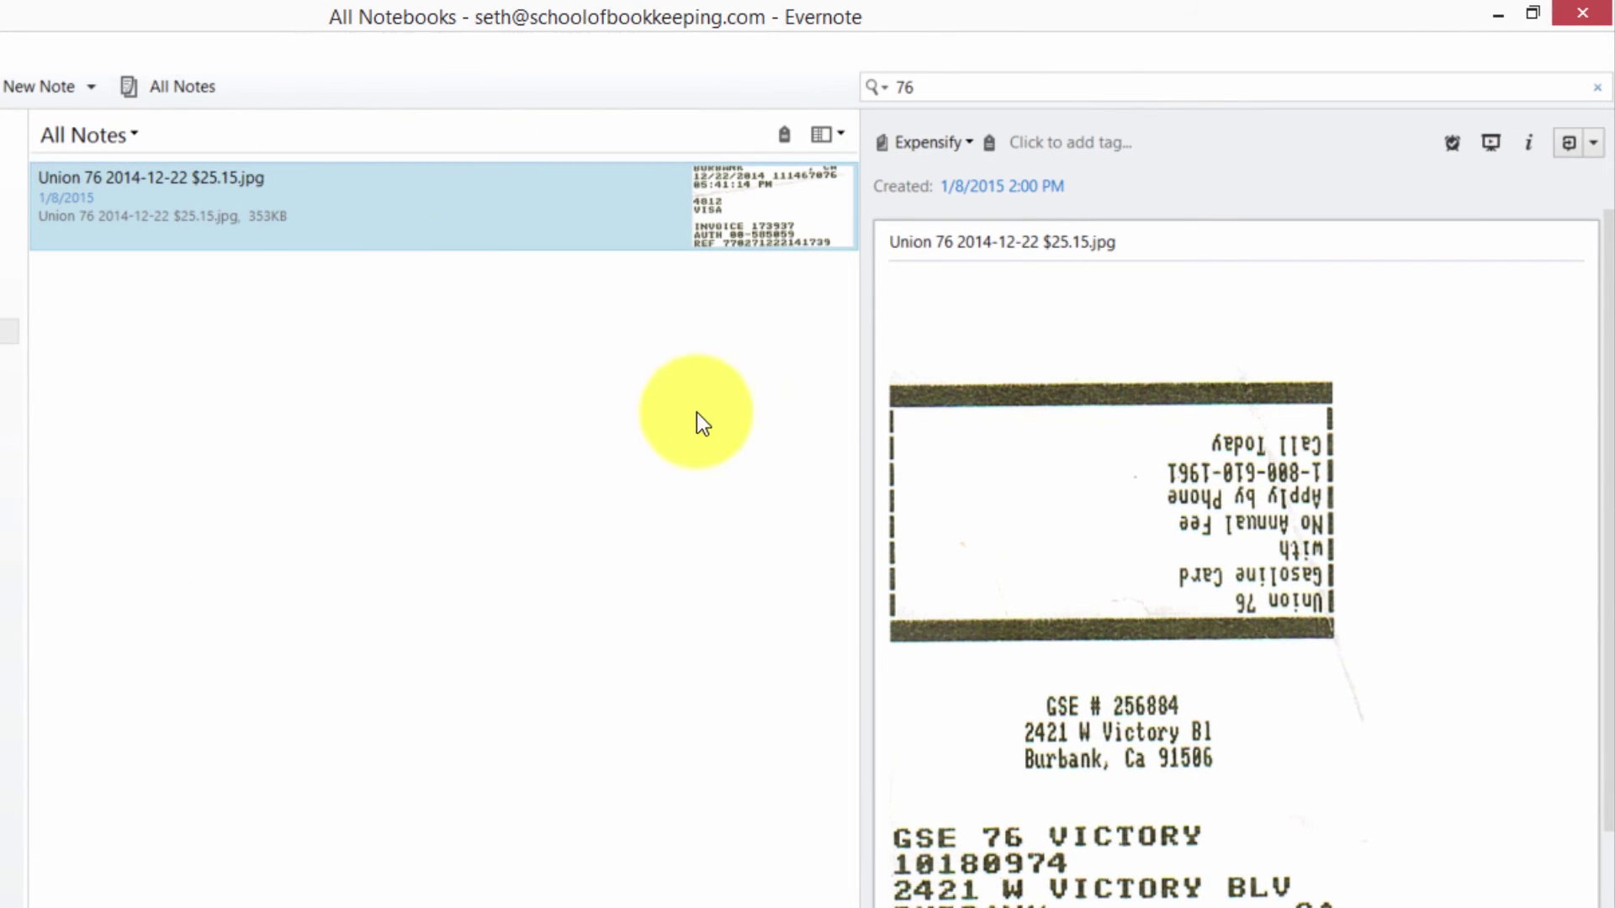
left_click(1011, 851)
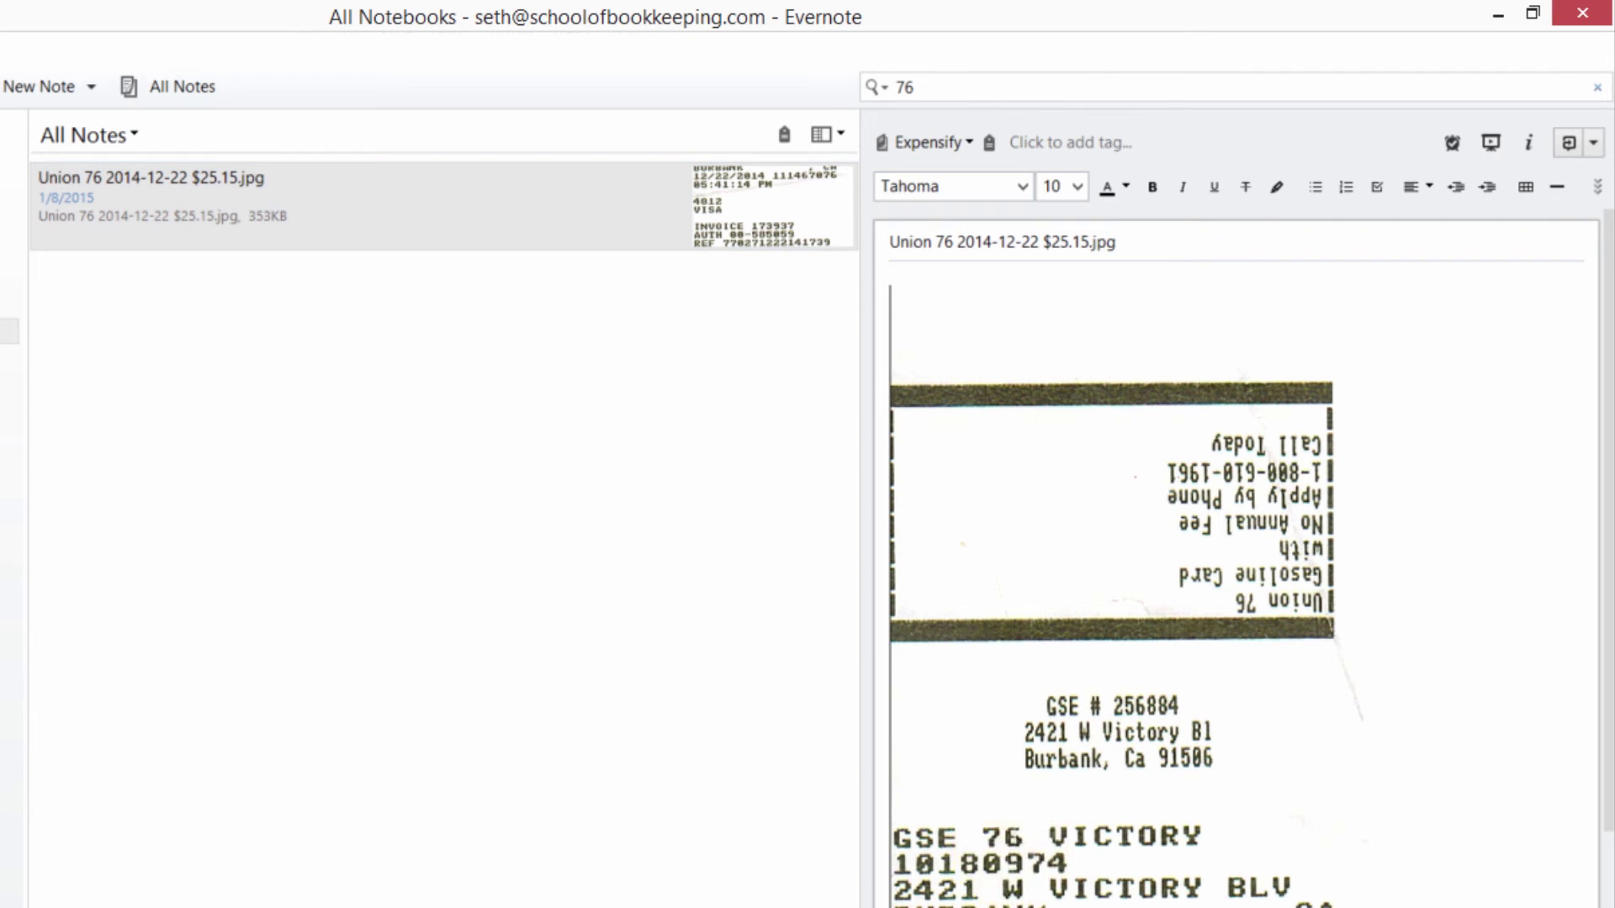
scroll(1038, 838, "down", 5)
scroll(1047, 836, "up", 5)
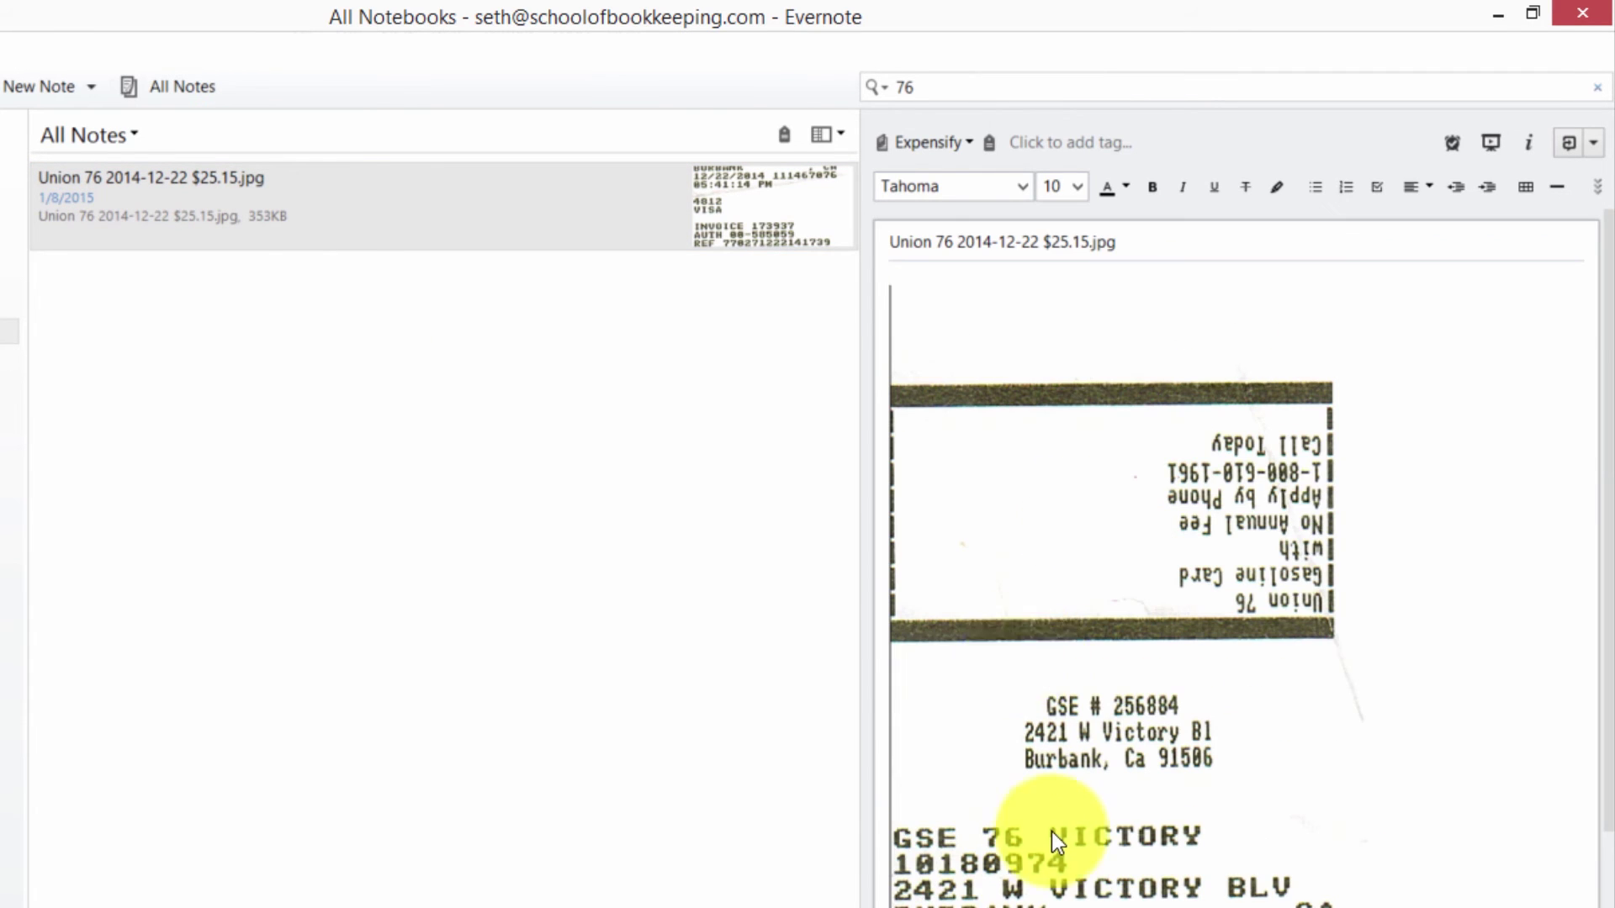
- Clear the search and return to the full list of all notes
left_click(945, 84)
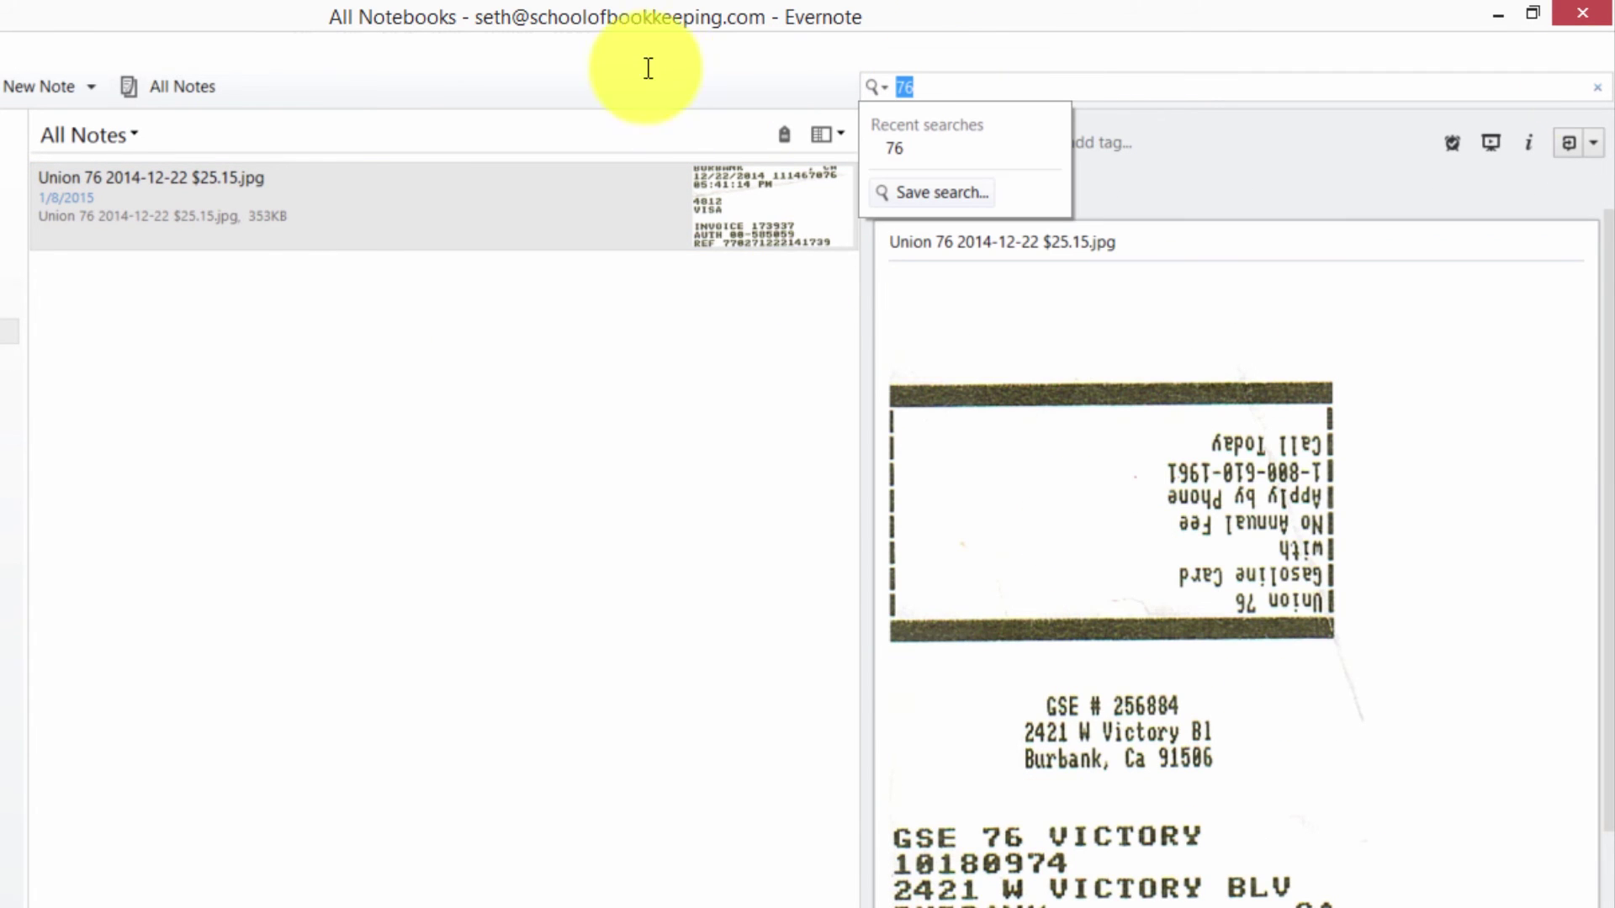
left_click(141, 87)
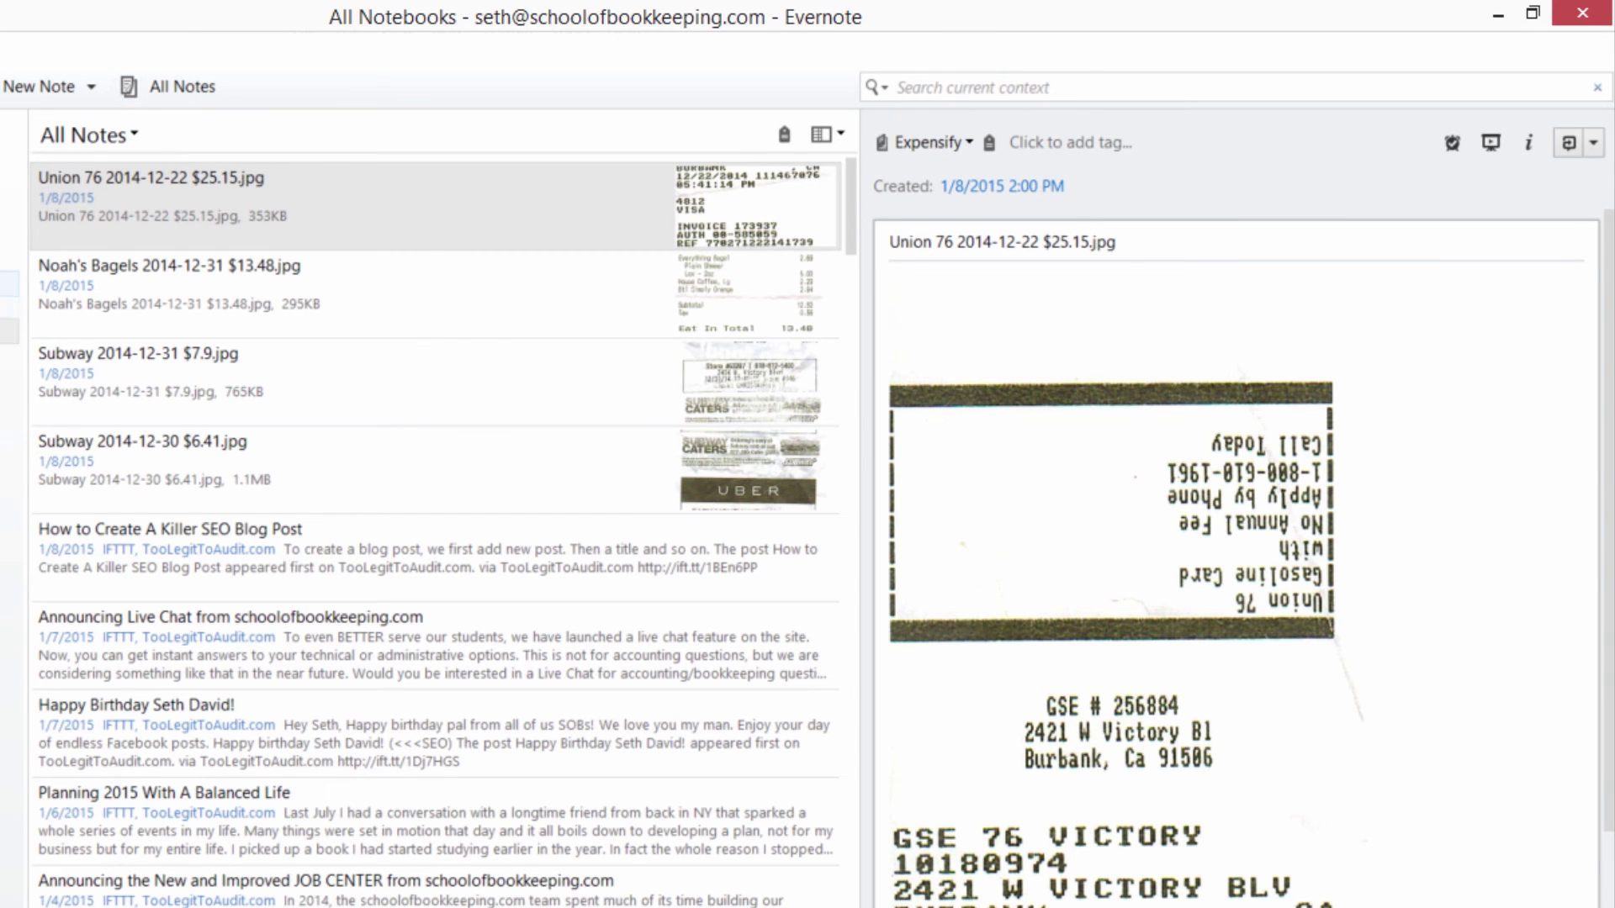
left_click(10, 284)
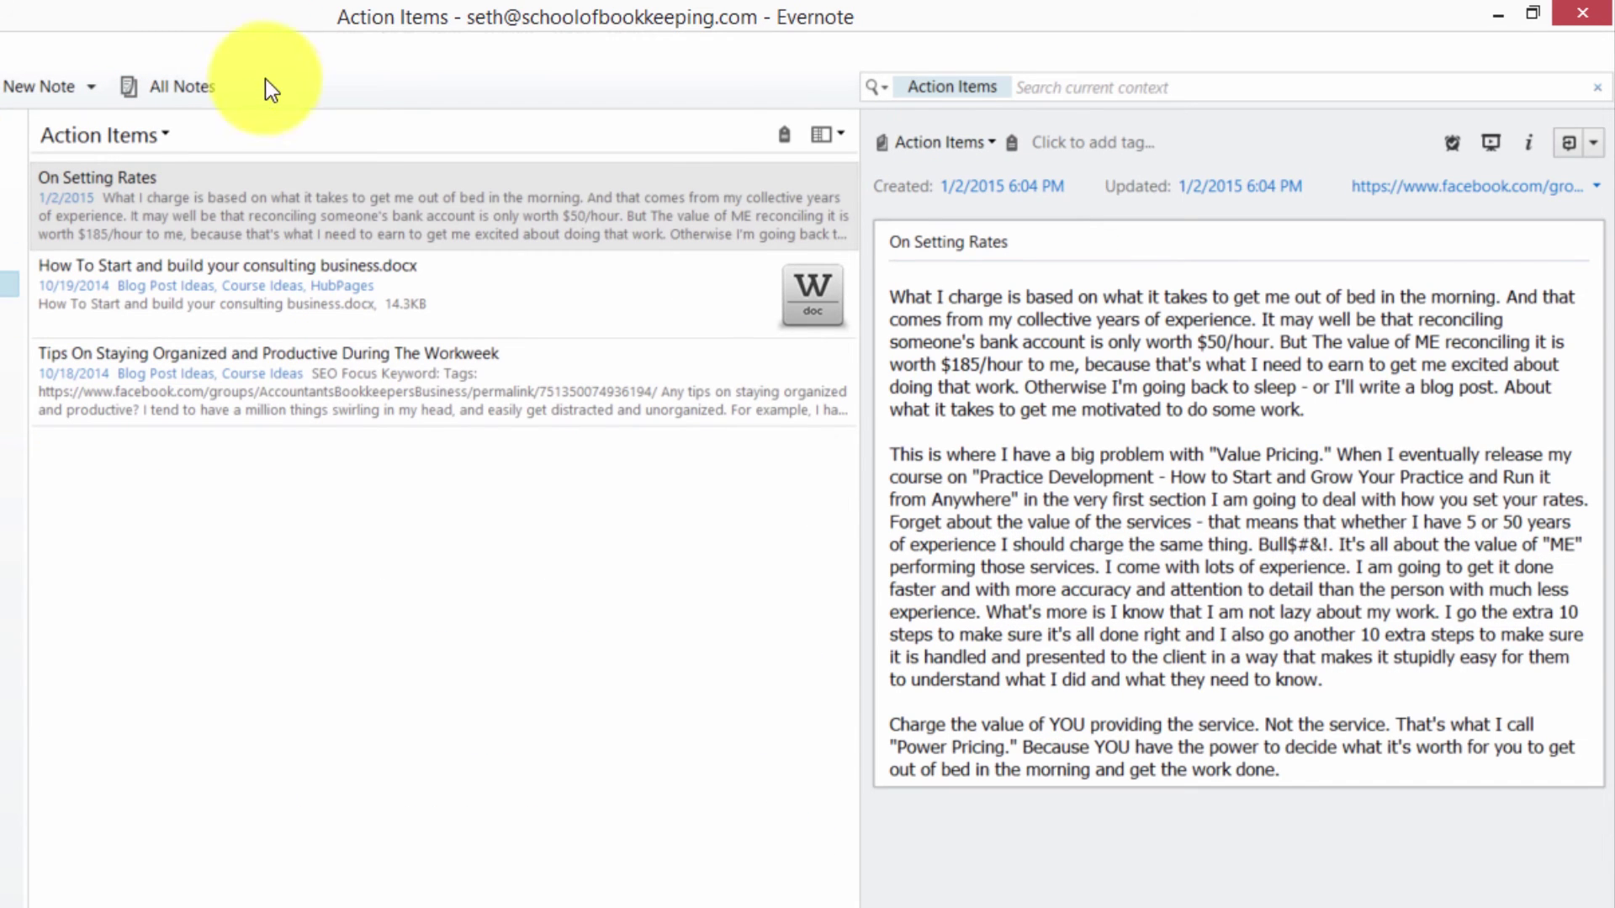
left_click(205, 85)
- Search all notes for 25.15 to find the Union 76 receipt by its scanned amount
left_click(999, 85)
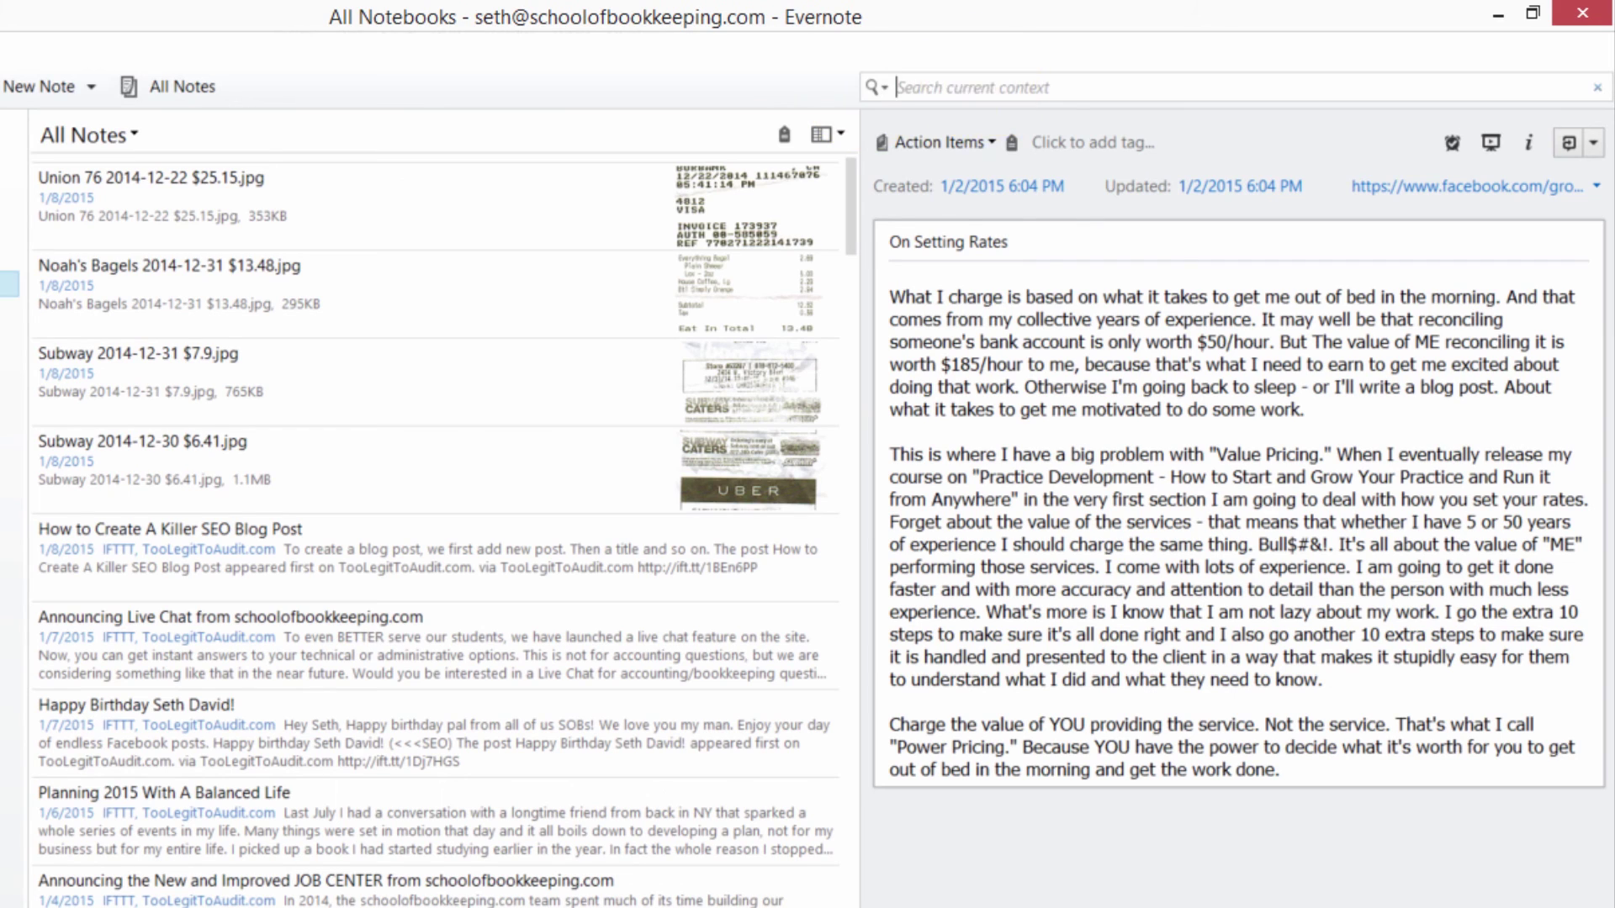
type("25.15")
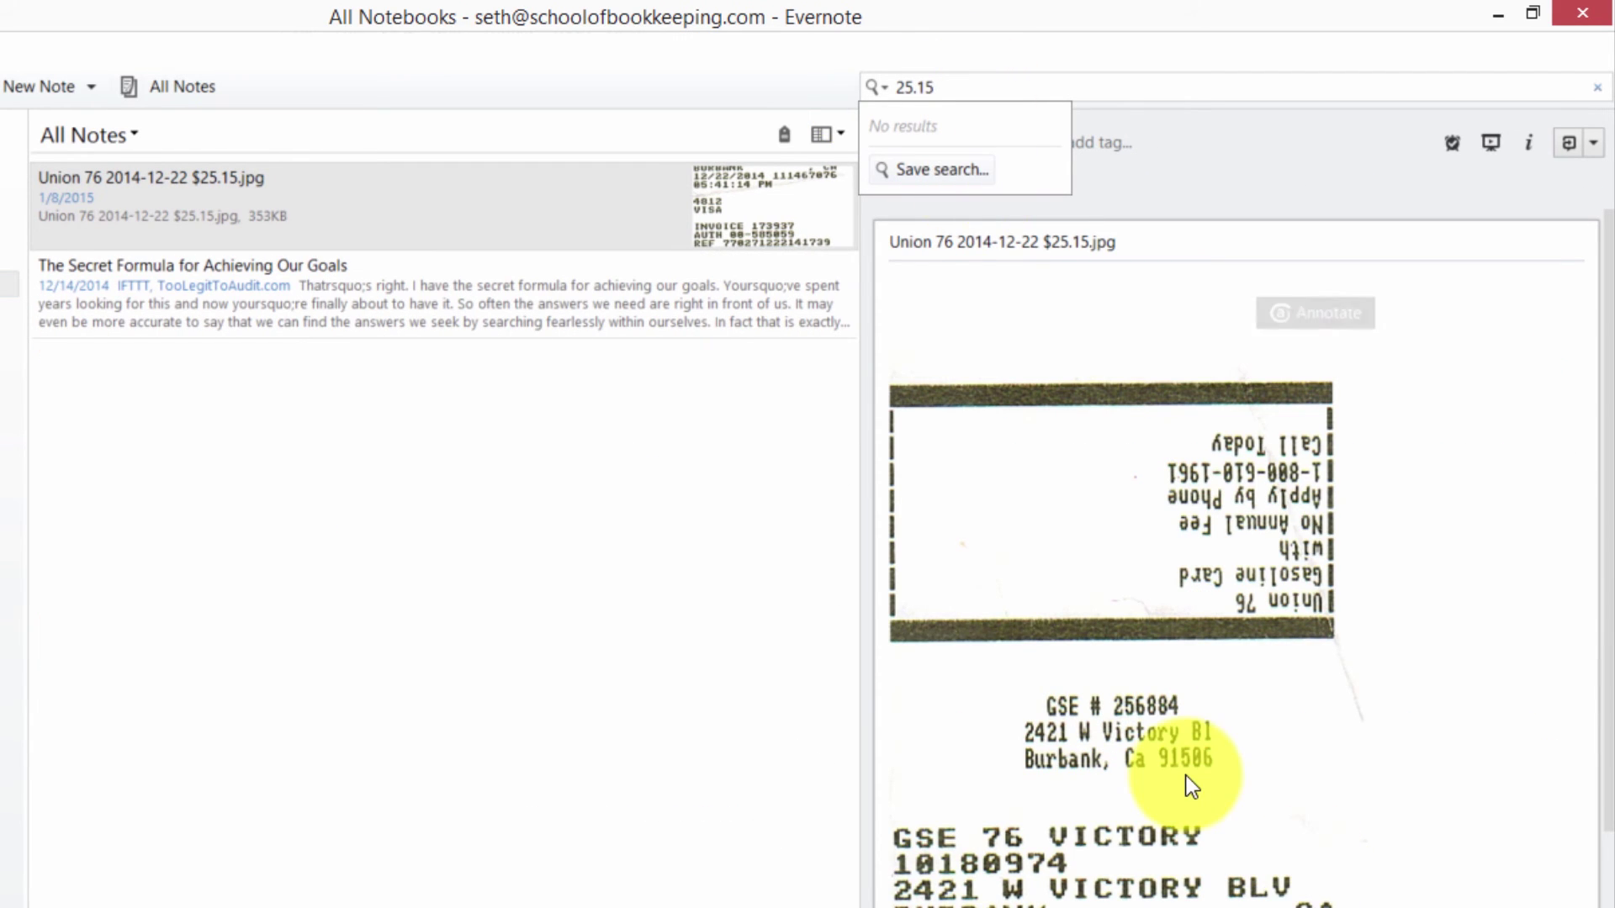
left_click(1064, 246)
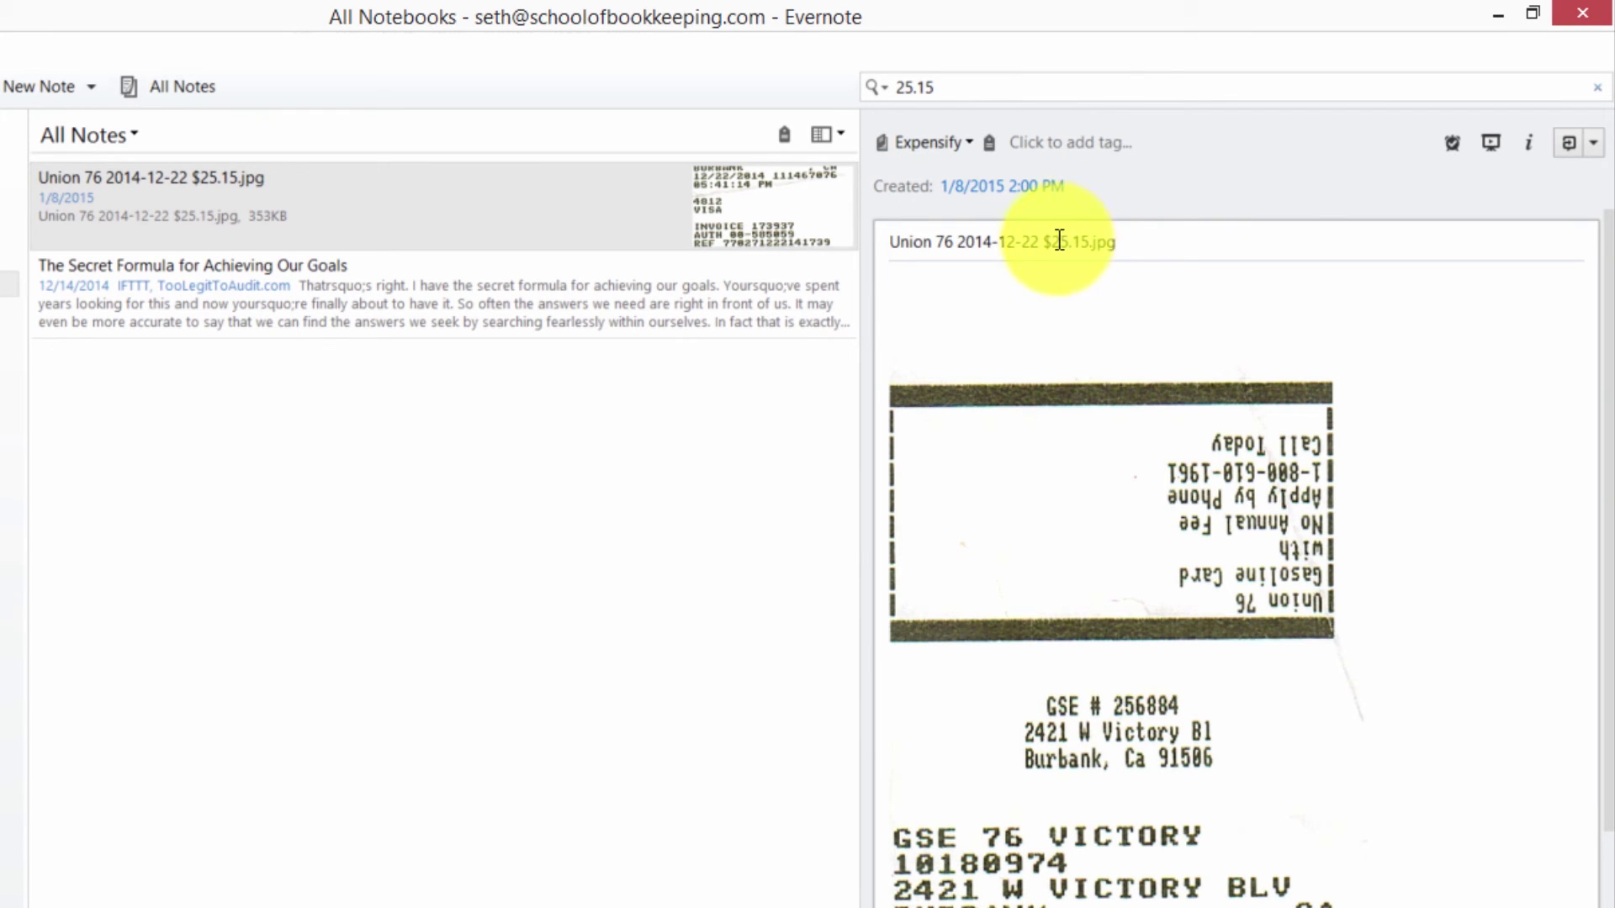
left_click_drag(1059, 242, 1087, 244)
scroll(1216, 757, "down", 5)
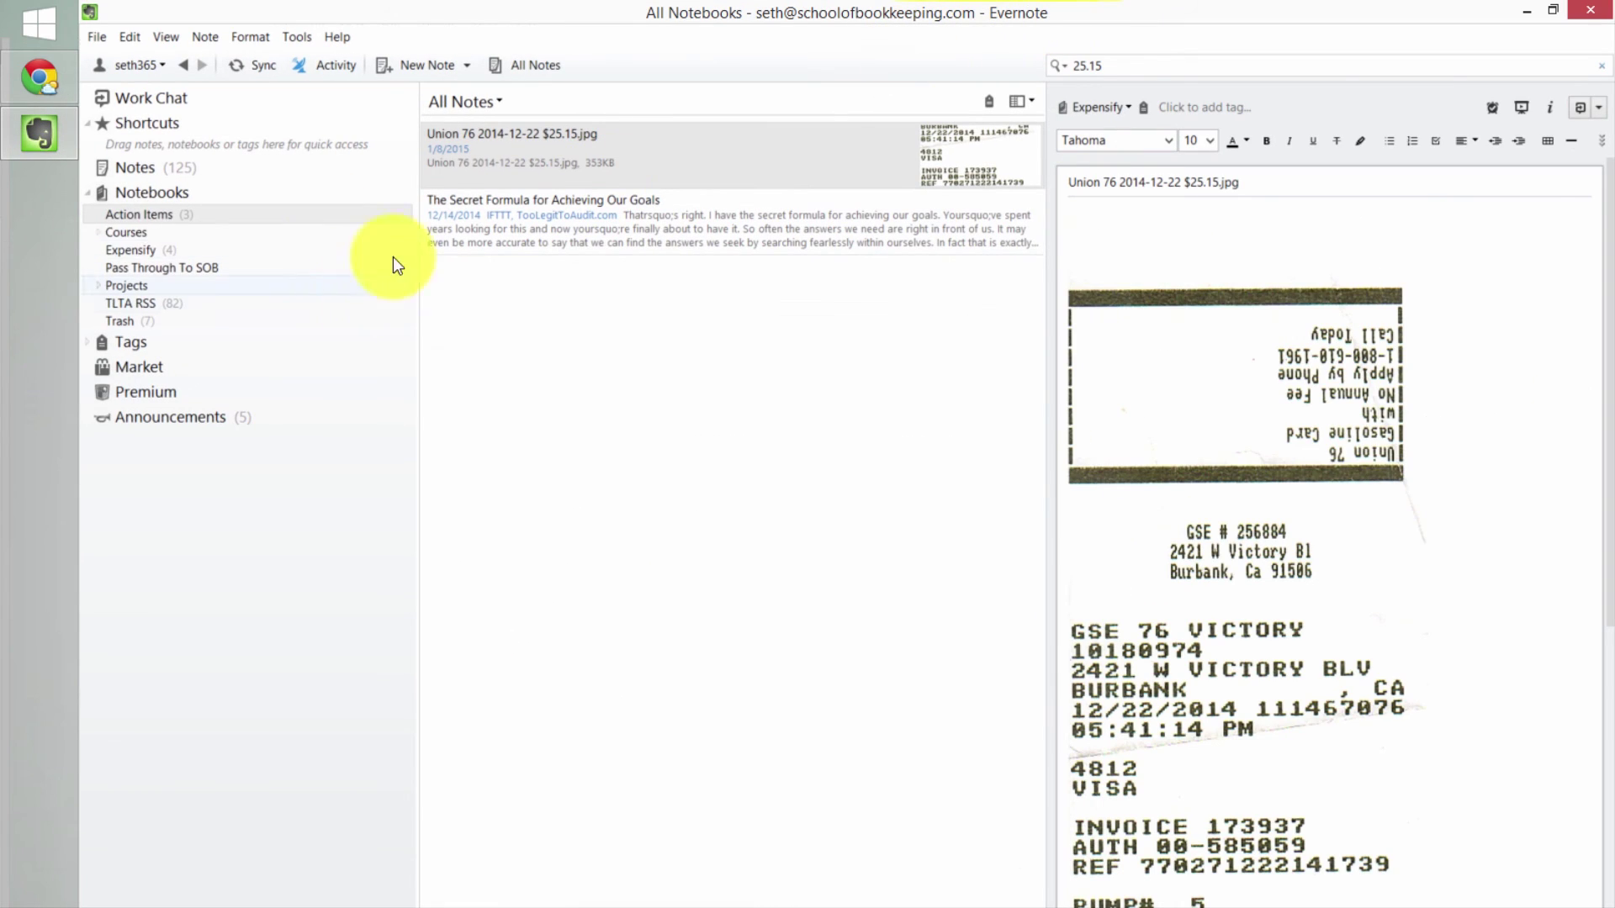
- Show Evernote's Expensify notebook and open the Union 76 $25.15 receipt note
left_click(120, 250)
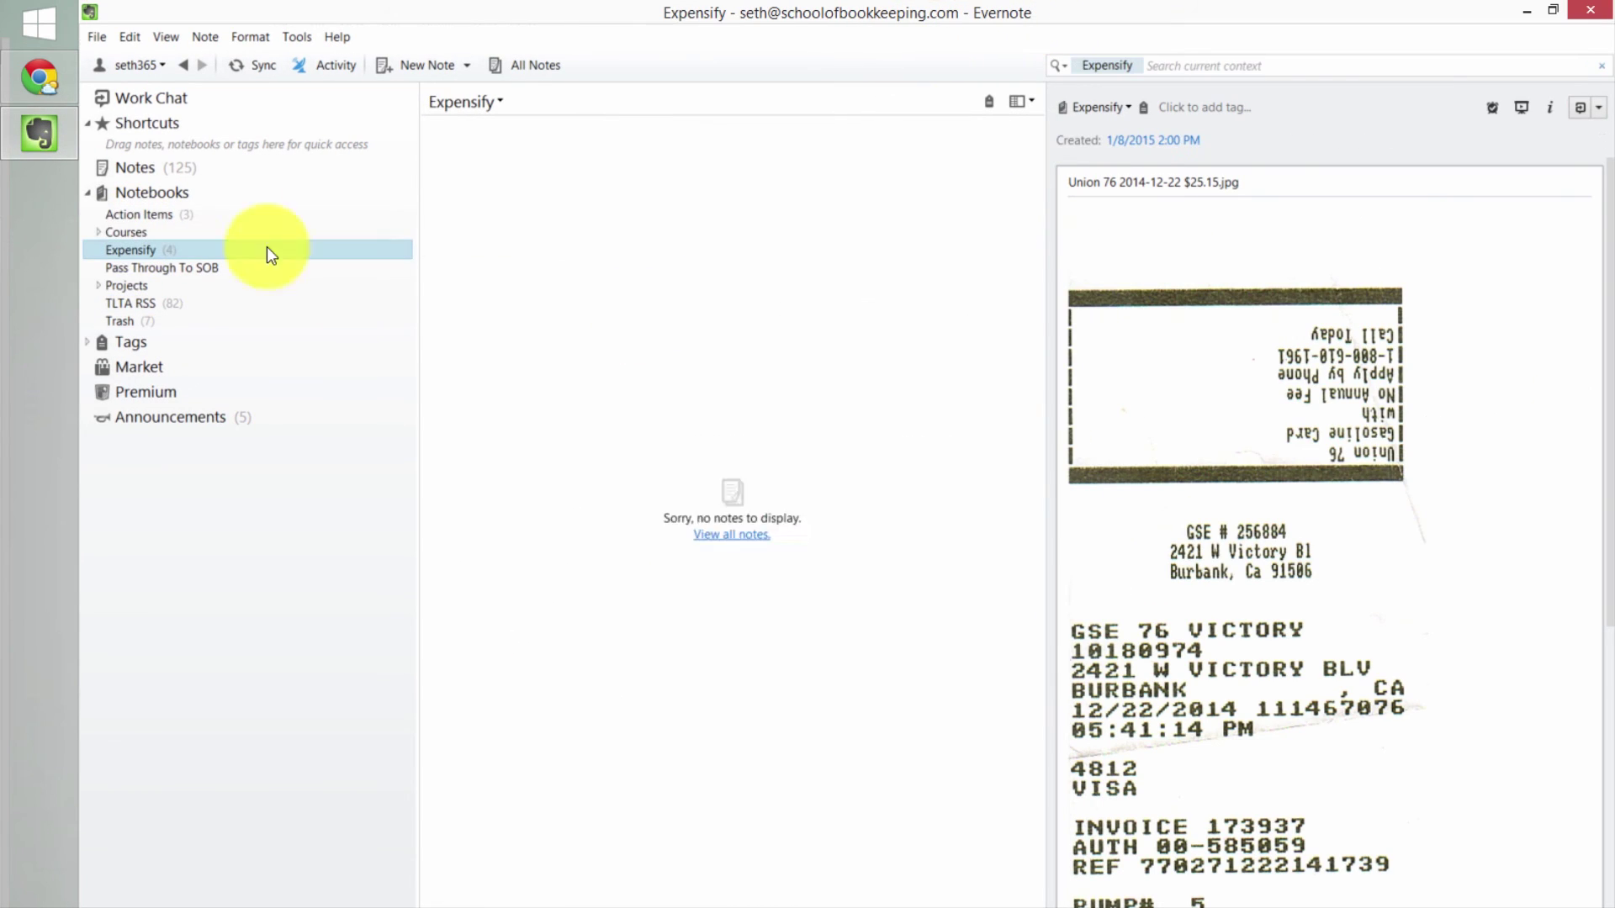
left_click(613, 162)
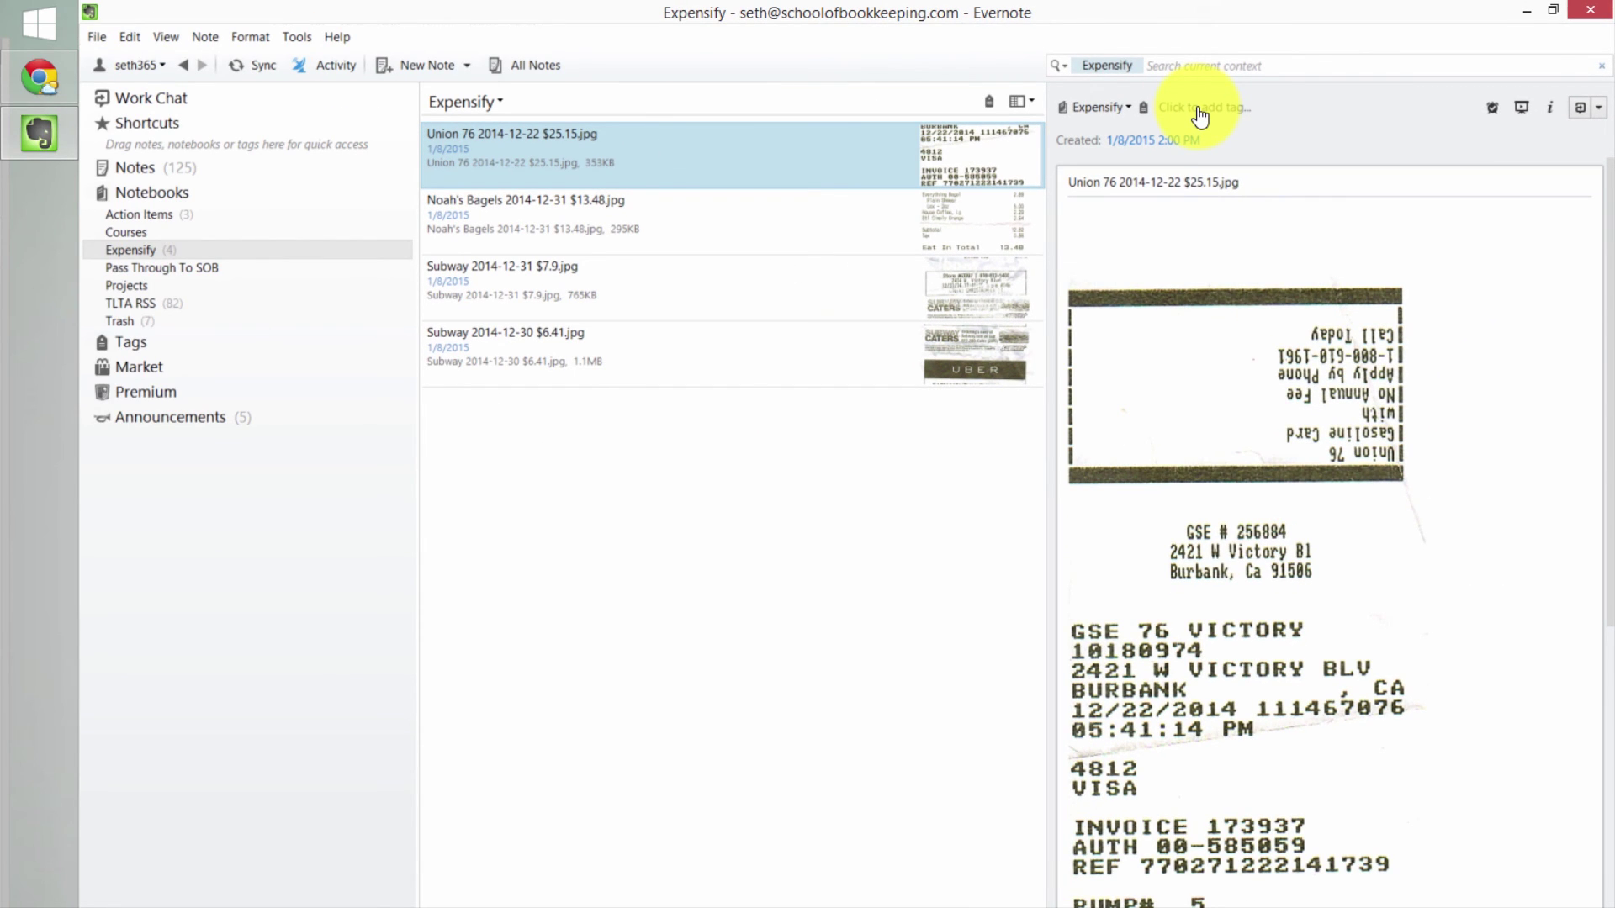
- Close the Evernote window with Alt+F4 to return to Expensify's Receipts page in Chrome
key("alt+F4")
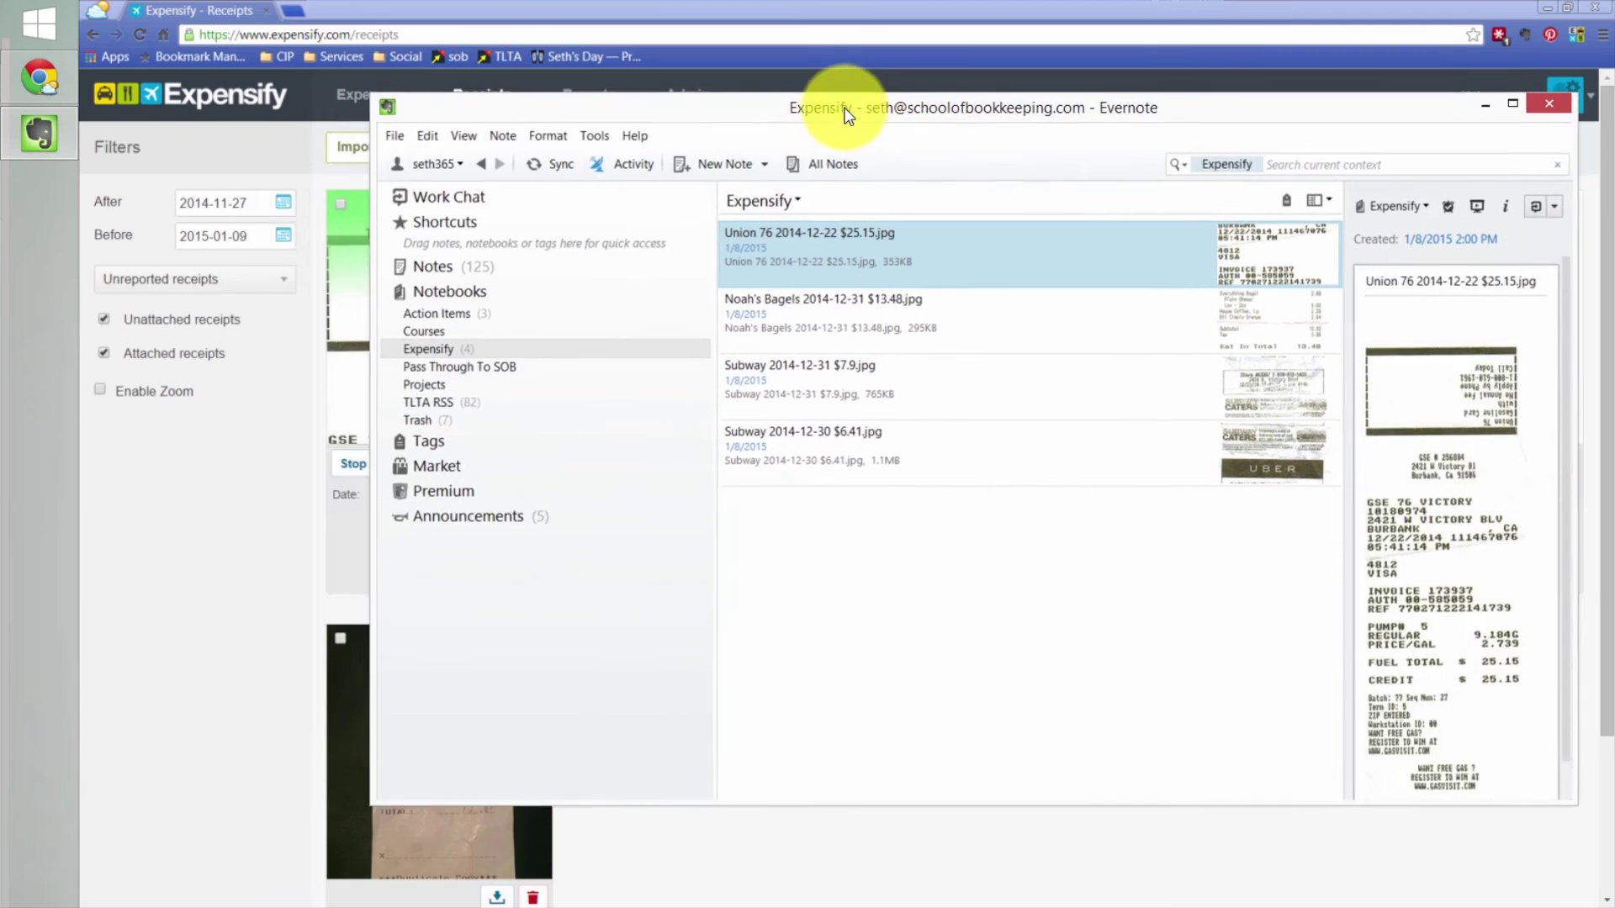